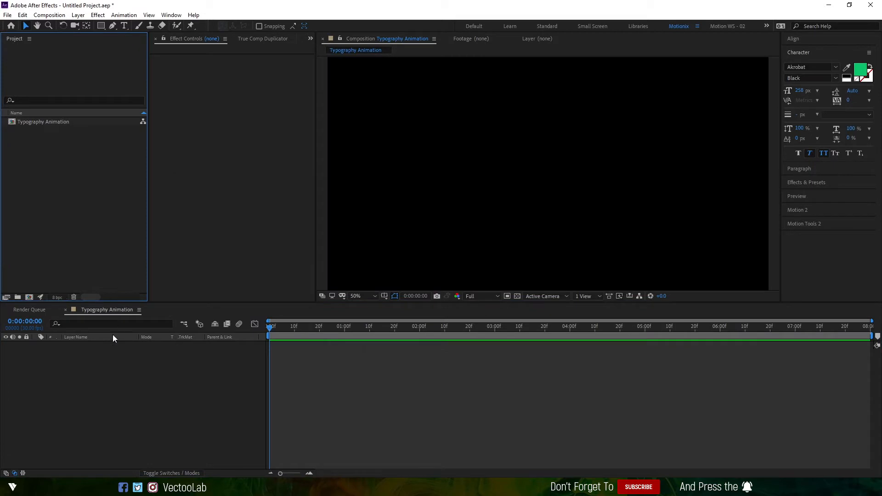
Step: Create a text layer reading "vectoolab" in the Typography Animation composition
left_click(106, 380)
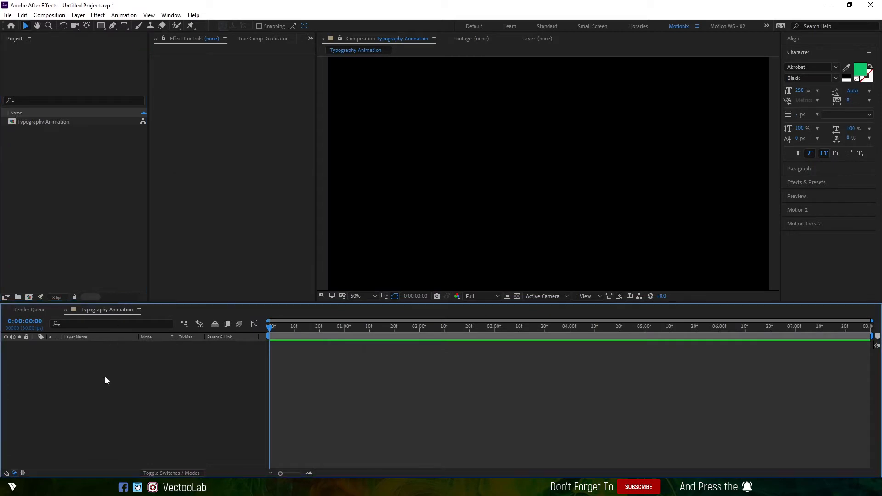
left_click(124, 24)
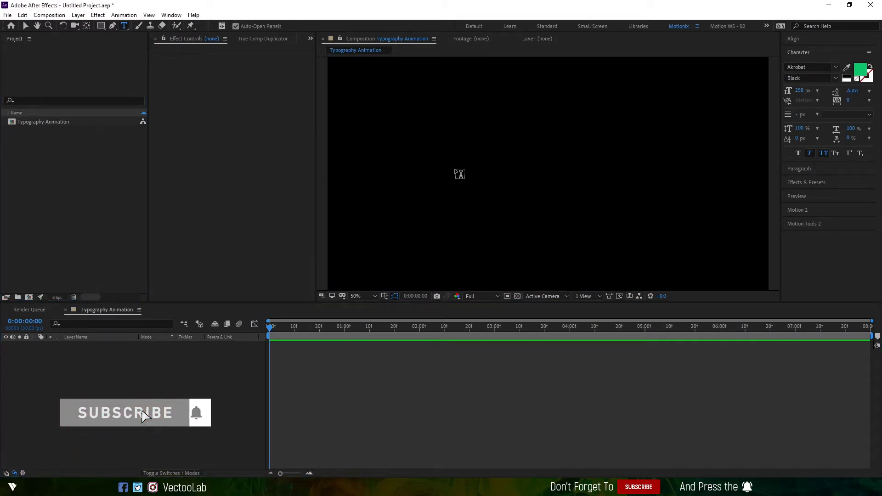
left_click(460, 174)
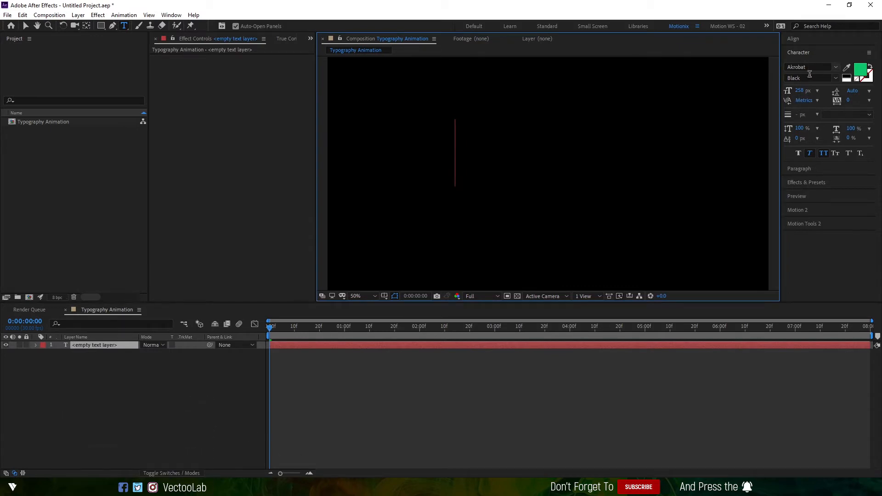
type("vectoo")
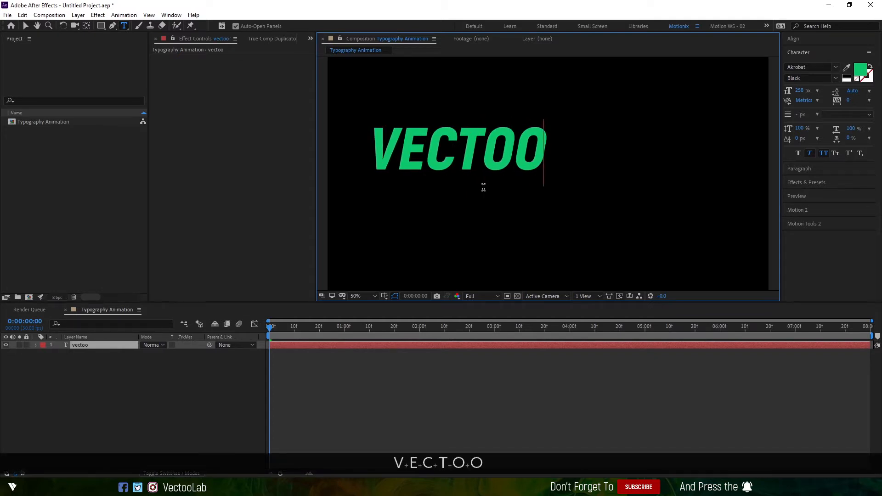
type("lab")
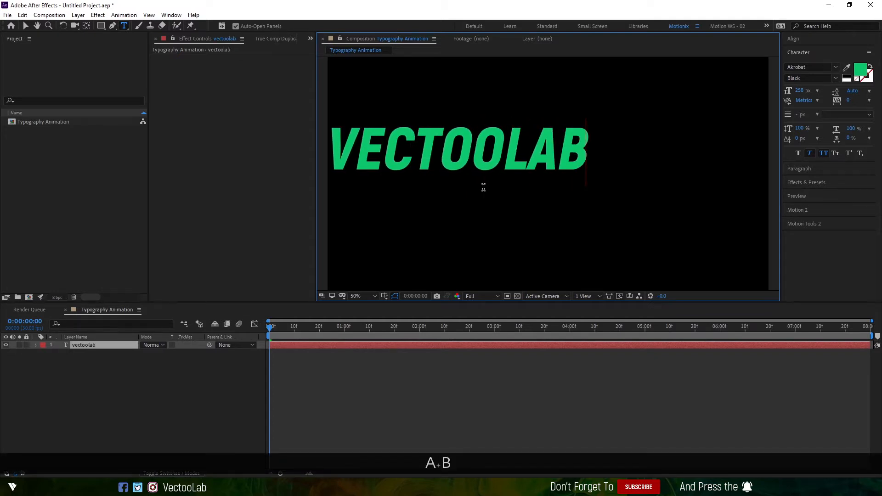
Step: Center the vectoolab text horizontally and vertically in the composition
double_click(507, 138)
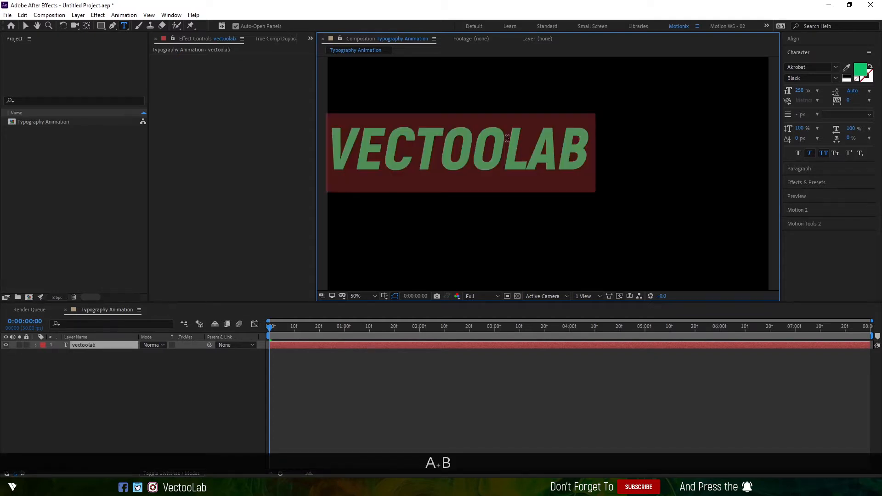
left_click(808, 169)
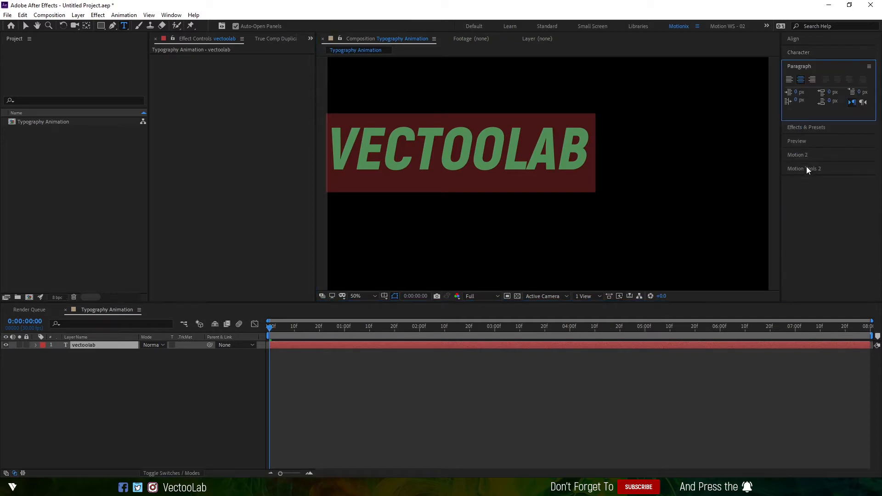
left_click(803, 39)
left_click(806, 61)
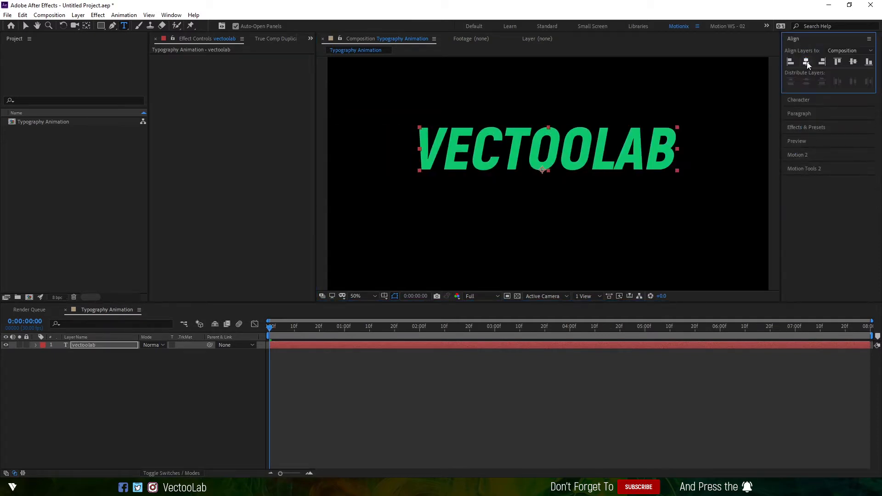
left_click(853, 62)
Step: Set the vectoolab text's font size to 241 px, and keep its italic, all-caps and green fill formatting
left_click(797, 98)
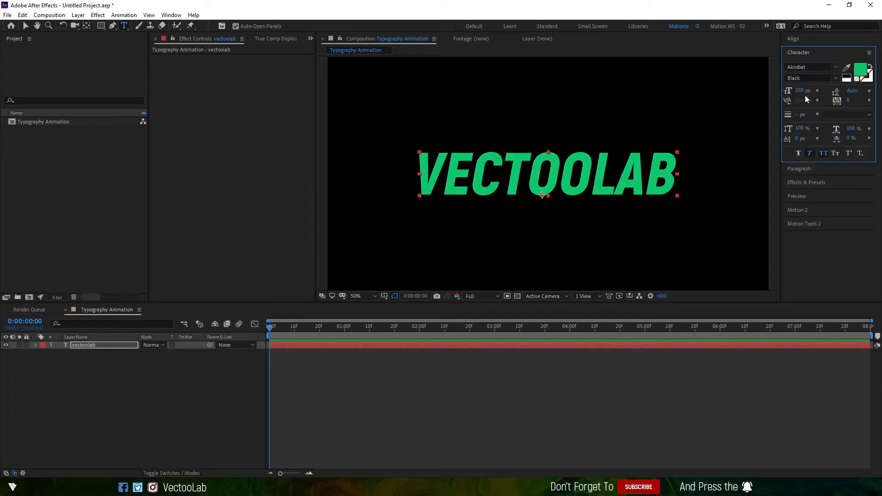
left_click_drag(801, 93, 795, 91)
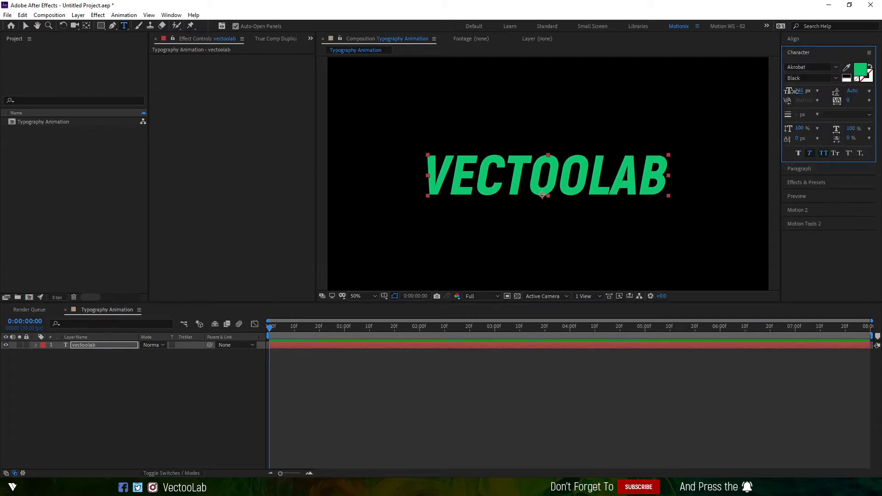
left_click(807, 154)
left_click(807, 154)
left_click(822, 153)
left_click(822, 153)
left_click(861, 69)
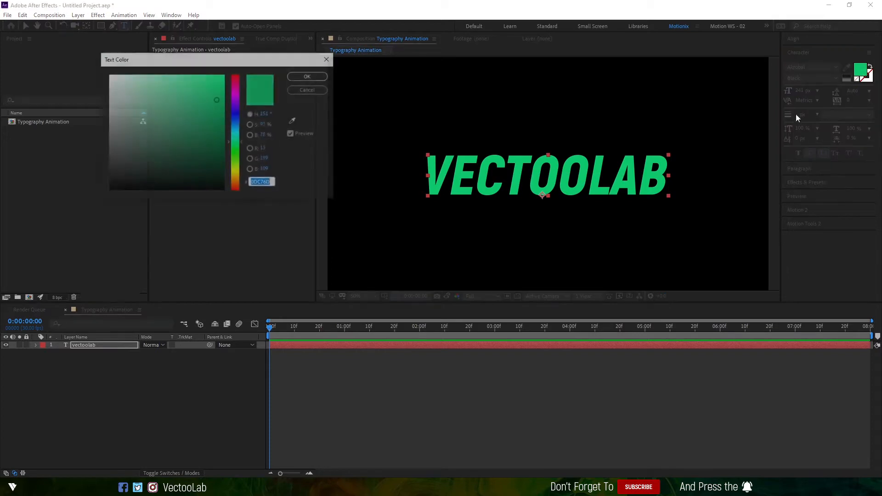
left_click(309, 76)
Step: Realign the resized vectoolab layer to the composition's horizontal and vertical center
left_click(79, 343)
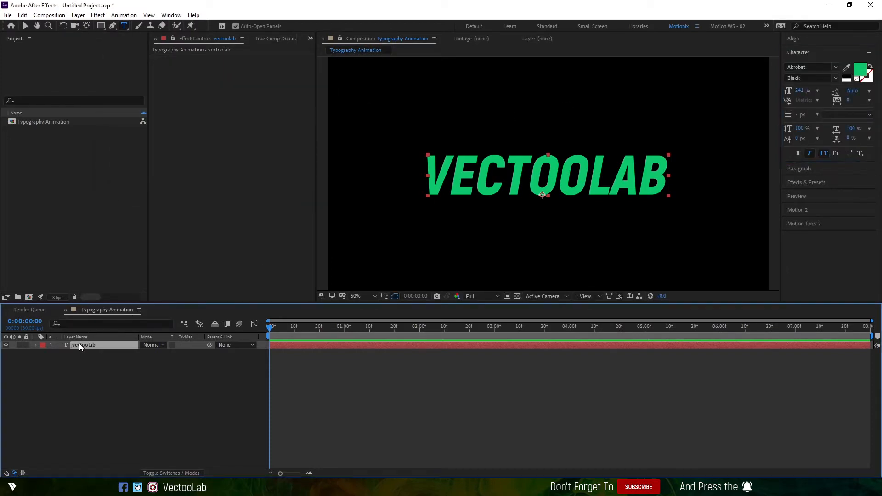
left_click(800, 40)
left_click(807, 62)
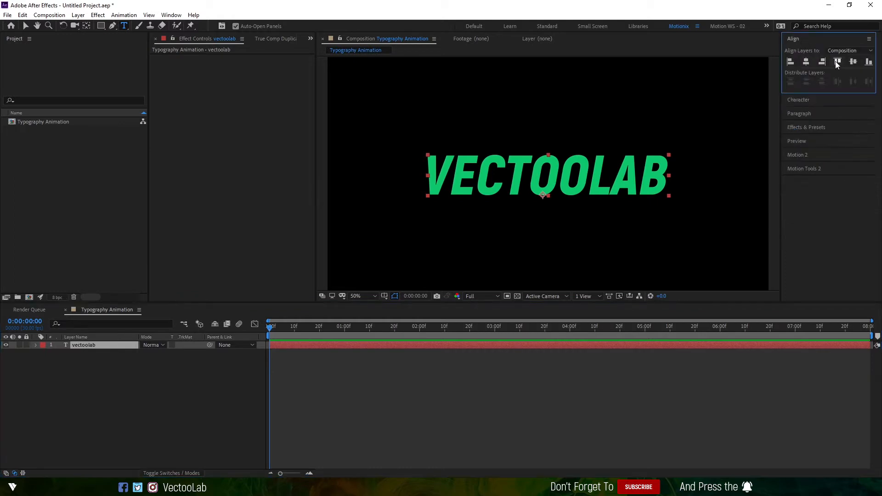
left_click(850, 63)
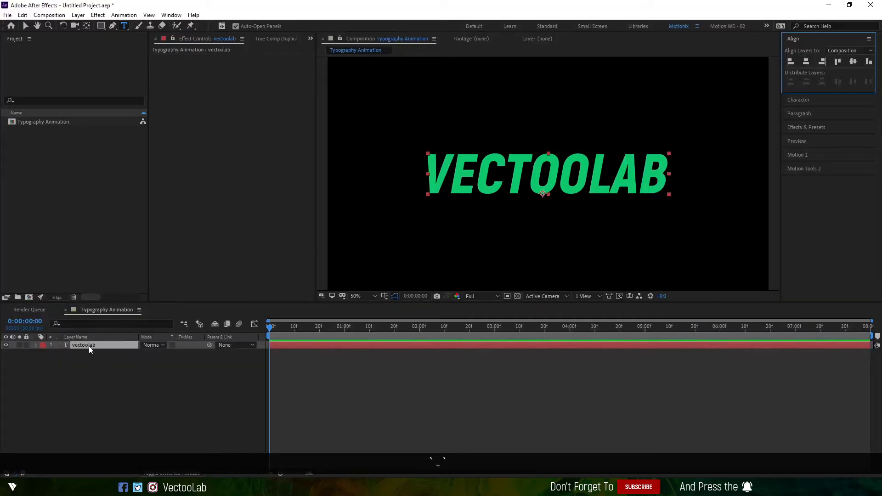
Step: Move the vectoolab layer's anchor point to the center of its text
left_click(89, 346)
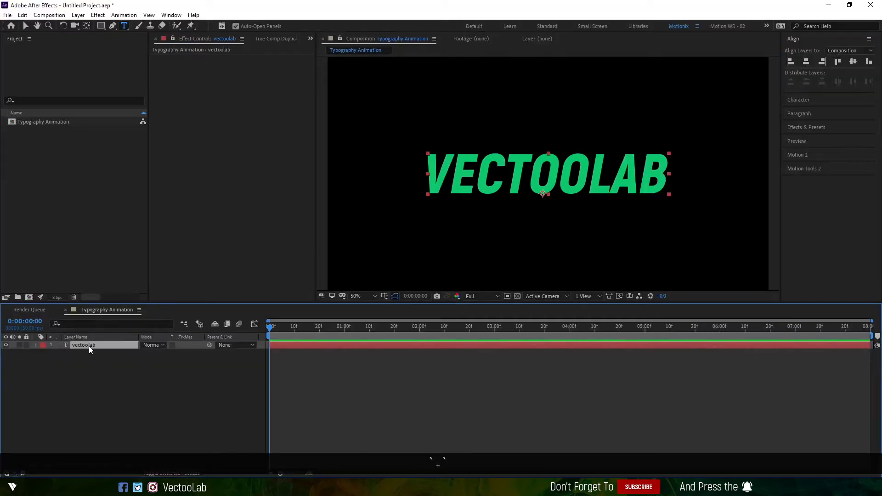
double_click(86, 27, "ctrl")
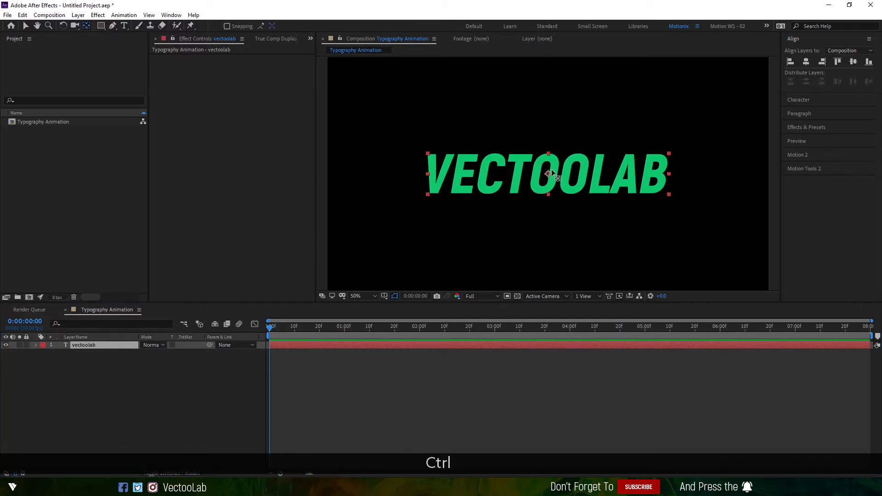
left_click(26, 26)
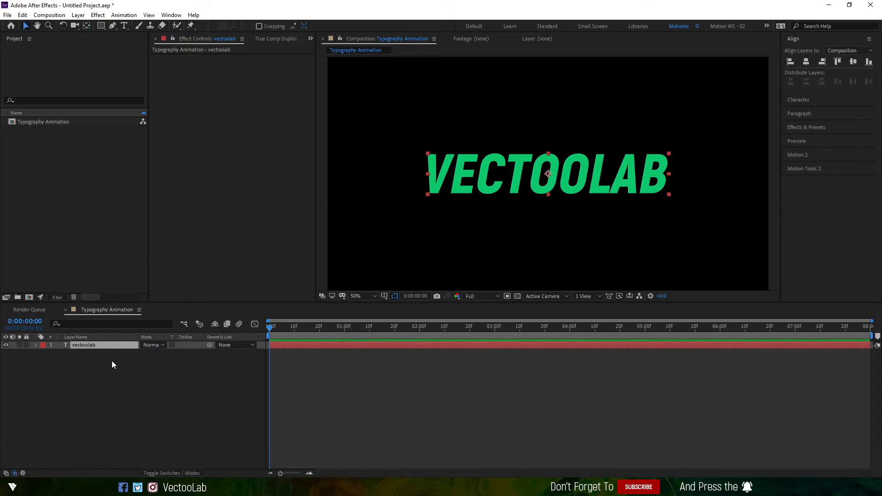
left_click(101, 367)
left_click(91, 345)
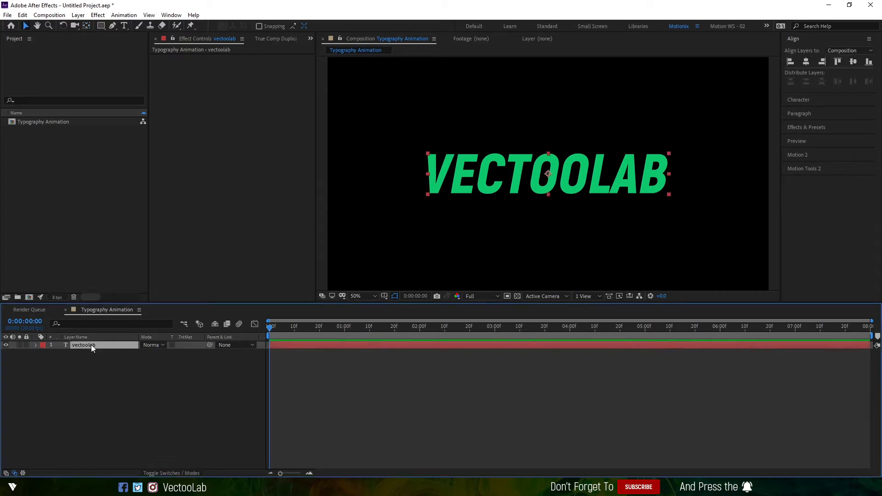
left_click(128, 393)
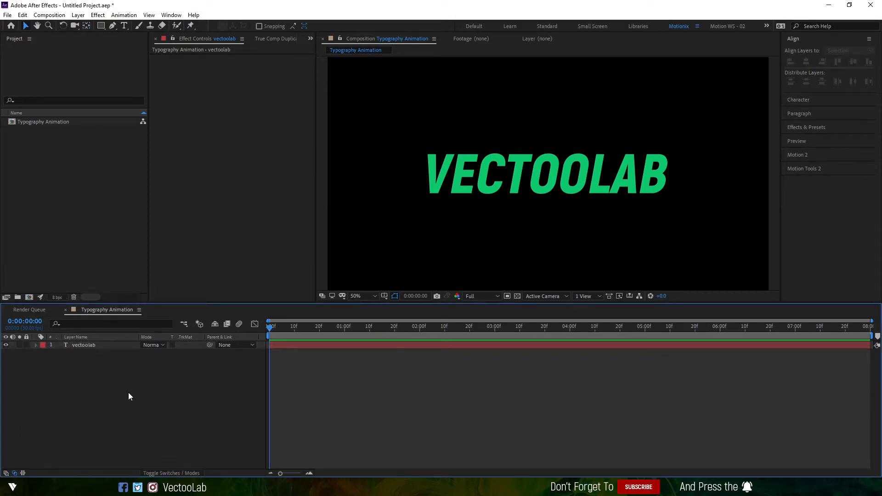
Step: Duplicate the vectoolab text layer
left_click(102, 345)
key("ctrl+d")
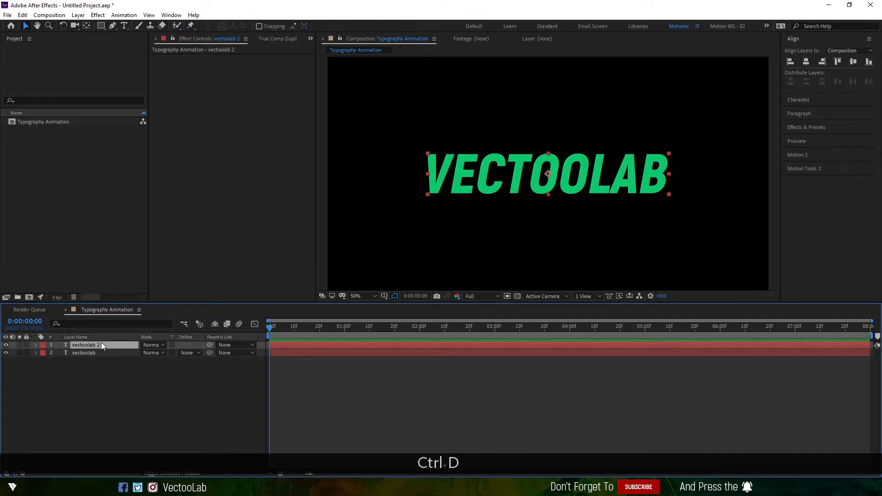
left_click(104, 374)
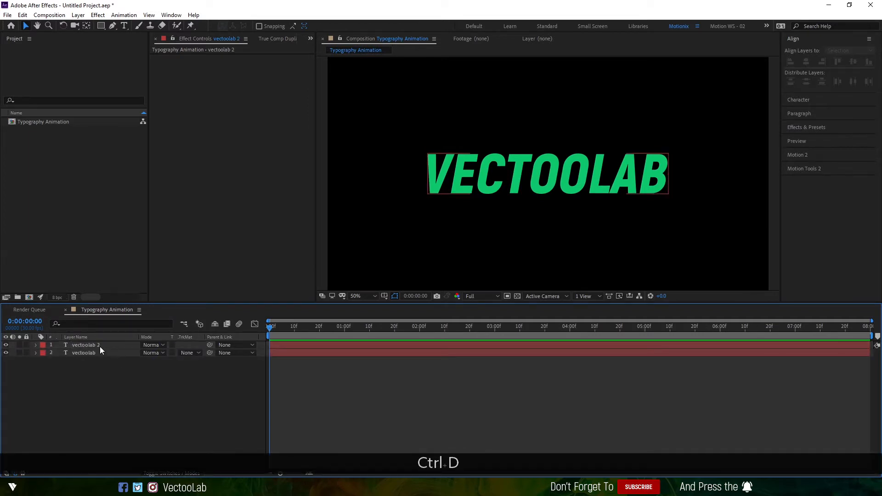
left_click(100, 347)
left_click(108, 371)
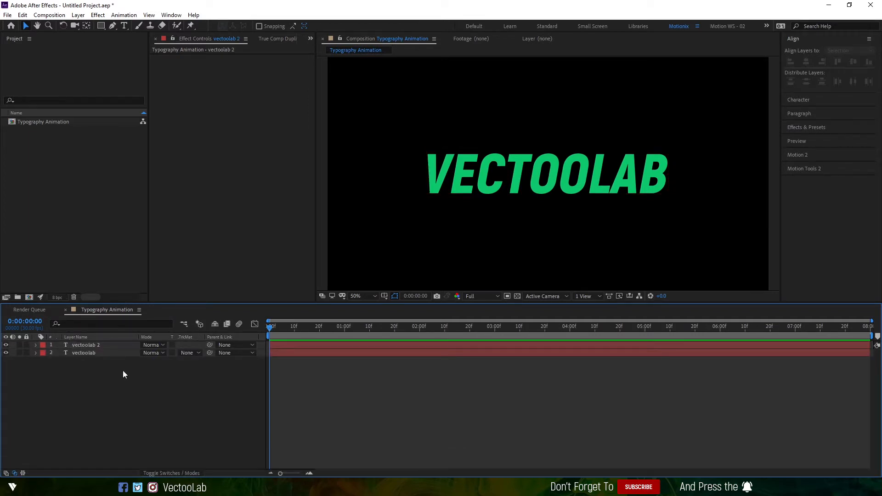
Step: Change the original vectoolab layer's fill color to white, and check it by briefly hiding the green duplicate above
left_click(101, 345)
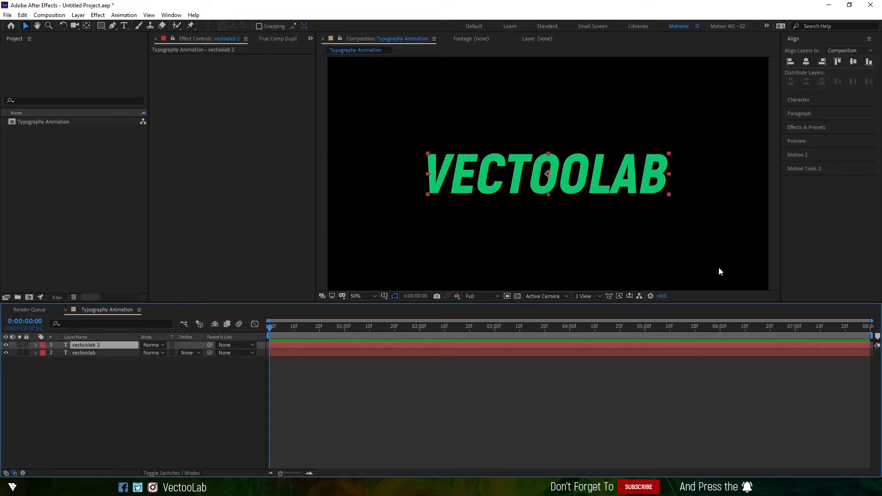
left_click(799, 100)
left_click(92, 354)
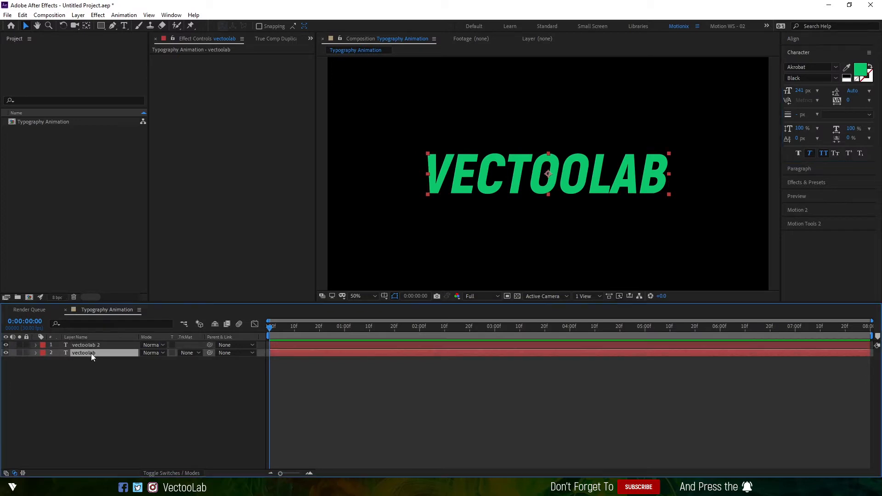
left_click(860, 70)
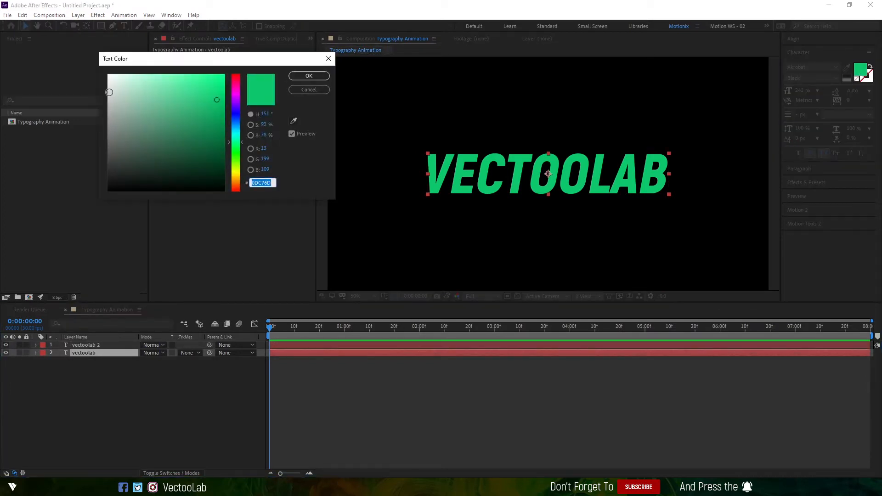
left_click(309, 76)
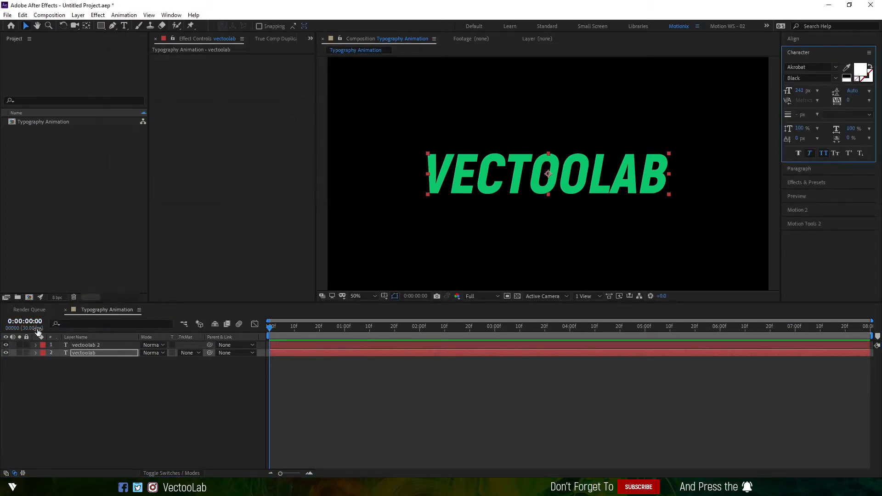
left_click(6, 345)
left_click(6, 345)
left_click(102, 382)
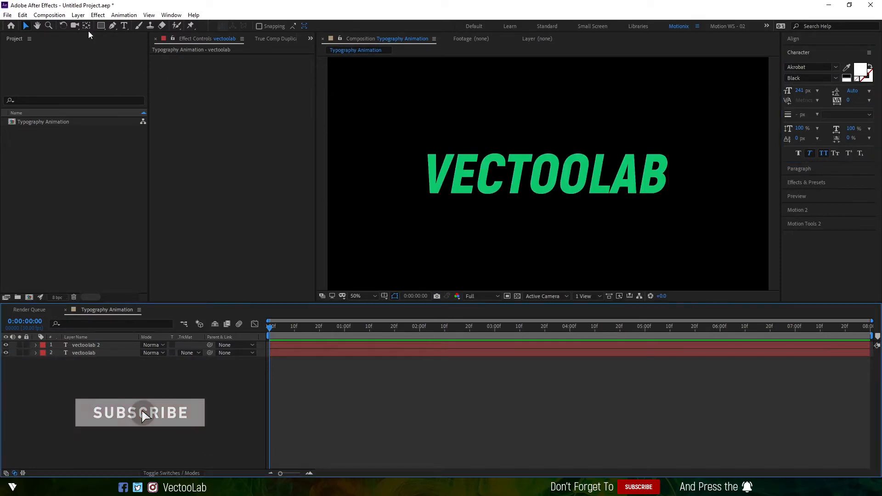
Step: Draw a white rectangle shape starting at the text's middle and covering the second half of the VECTOOLAB word
left_click(100, 26)
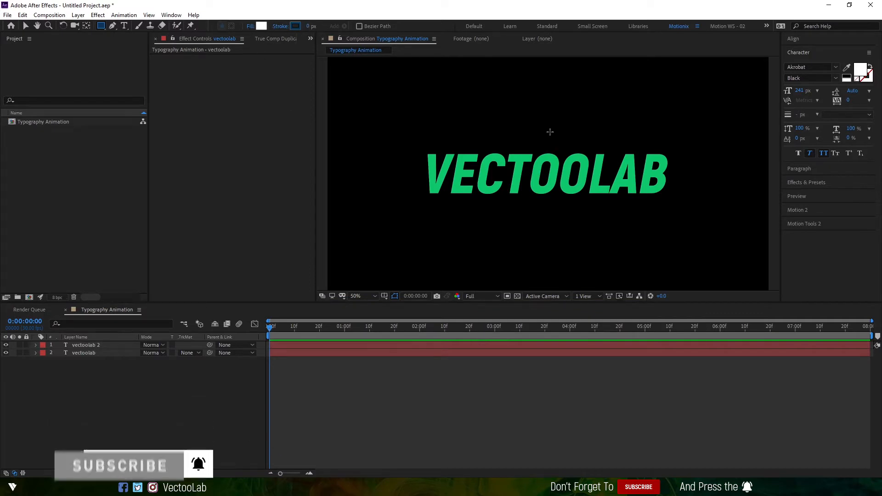
key("comma")
key("period")
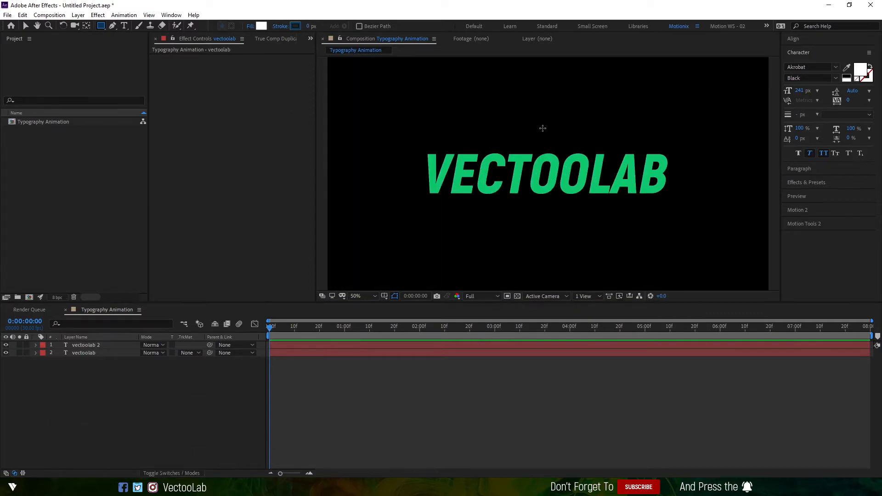
mouse_move(543, 129)
left_mouse_down()
mouse_move(671, 215)
mouse_move(758, 222)
left_mouse_up()
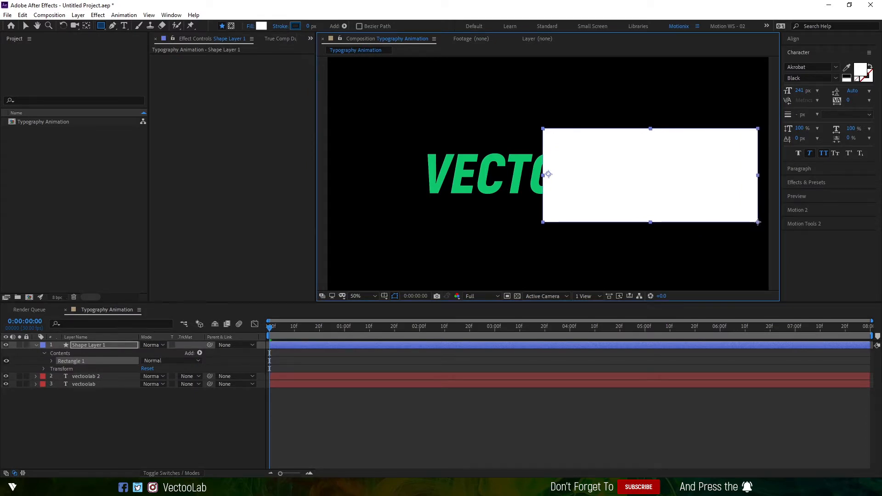
Step: Rename the rectangle's shape layer as mask
left_click(86, 344)
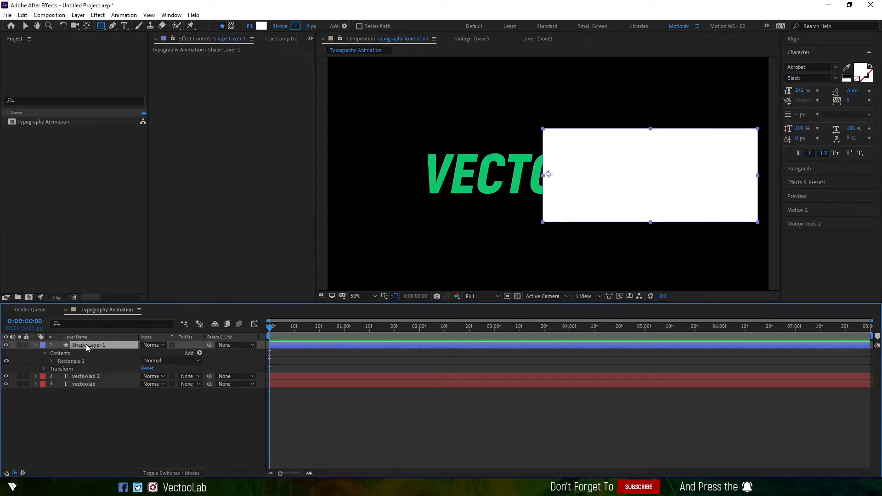
key("Return")
type("mask")
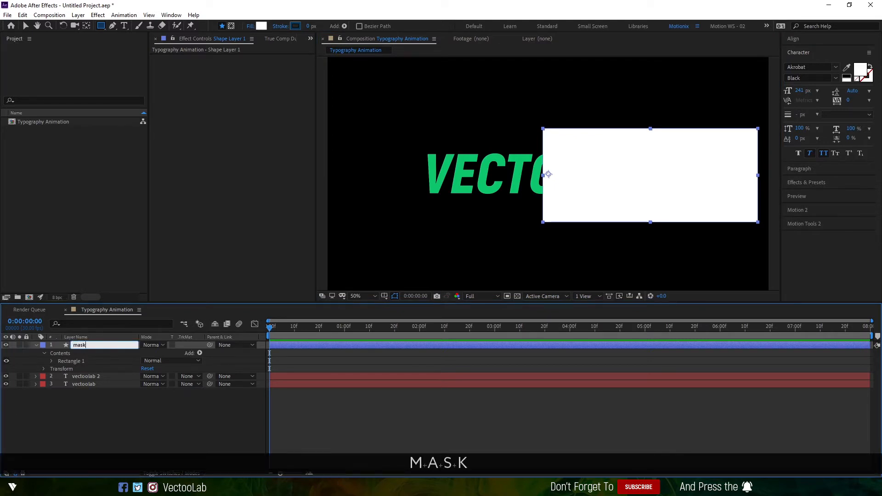
key("Return")
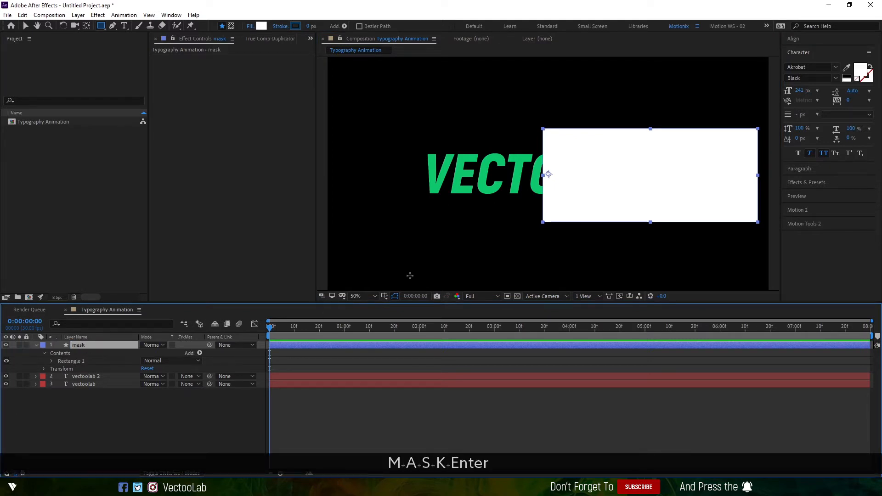
Step: Show the proportional grid over the composition view
left_click(384, 298)
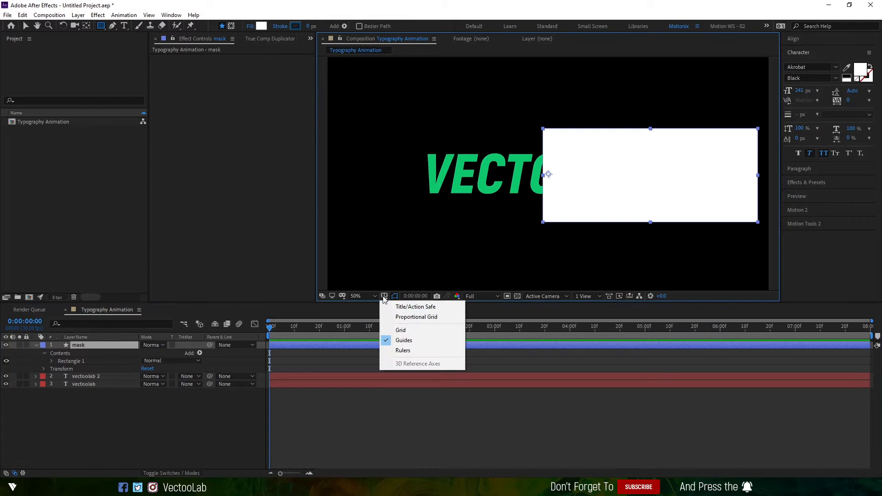
left_click(419, 318)
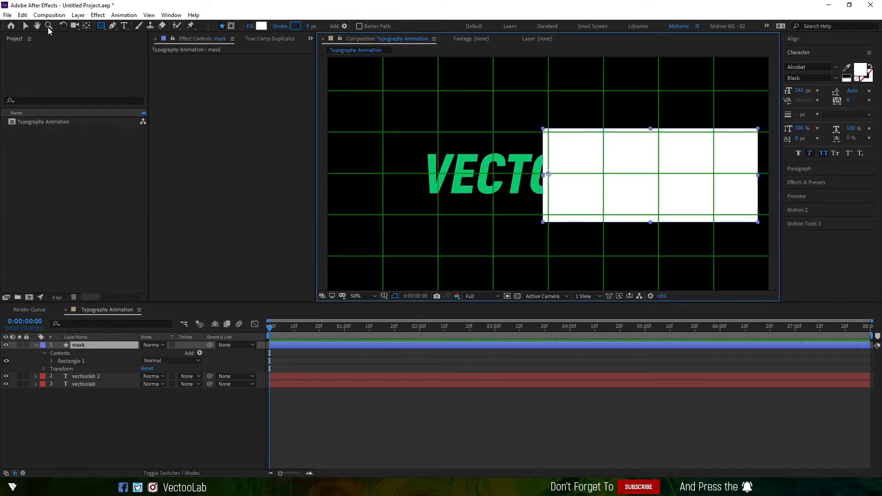
Step: Center the mask rectangle vertically in the composition
left_click(26, 27)
key("period")
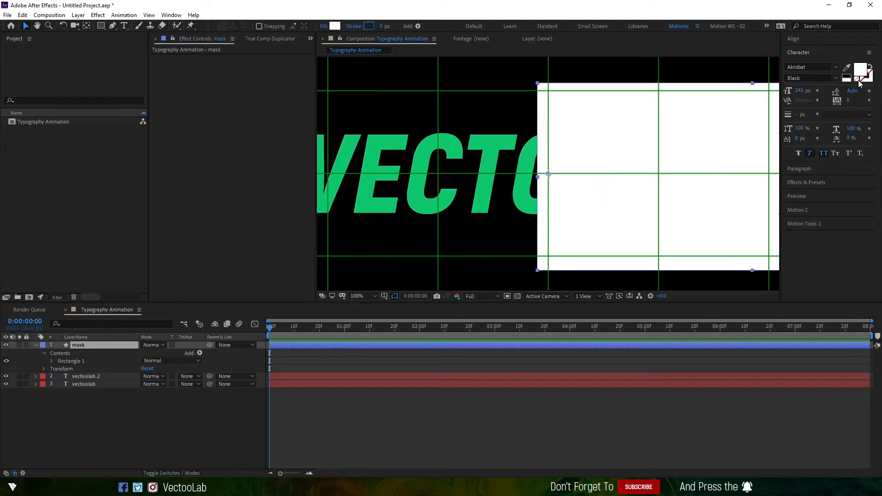
left_click(803, 40)
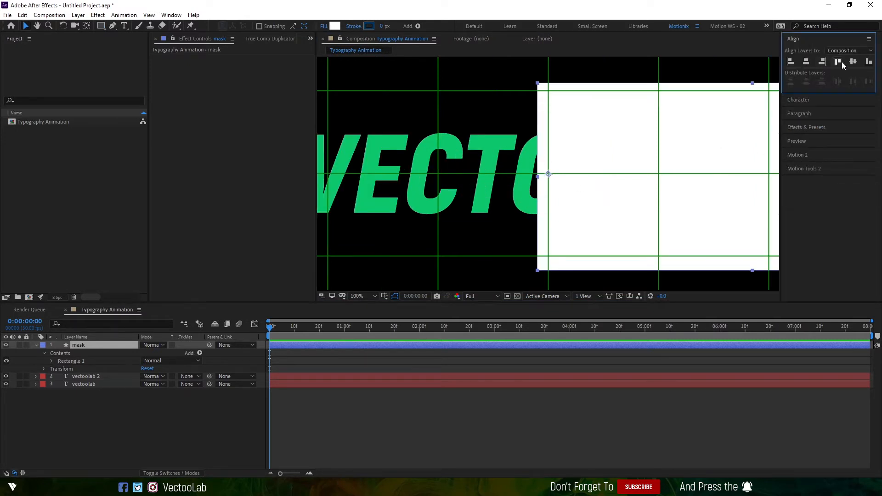
left_click(854, 63)
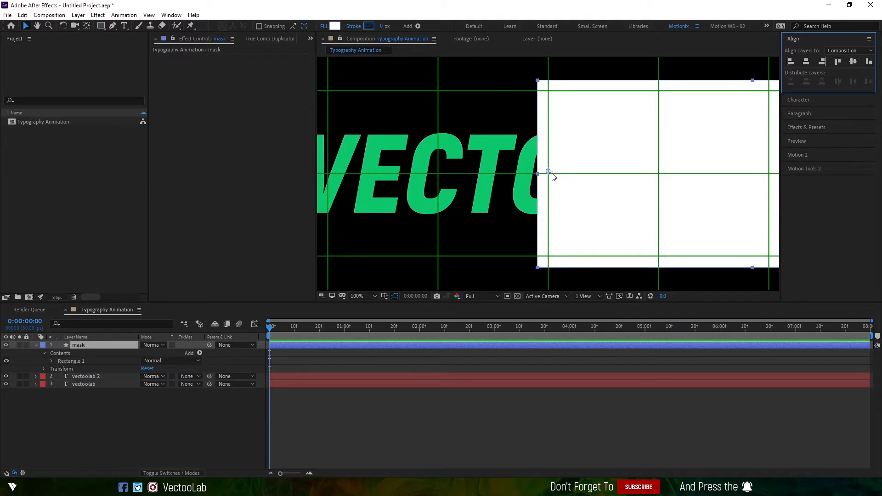
Step: Center the mask layer's anchor point on the rectangle and move the rectangle until its left edge meets the composition's vertical center line
left_click(86, 25)
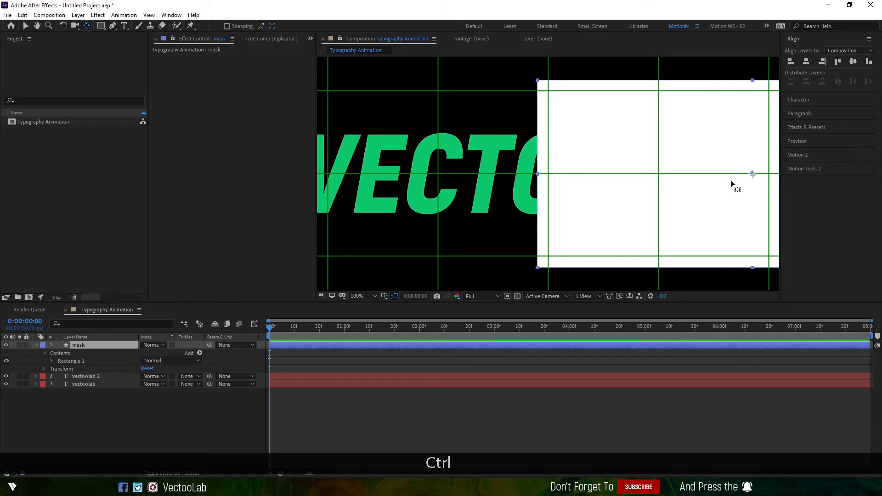
left_click(26, 26)
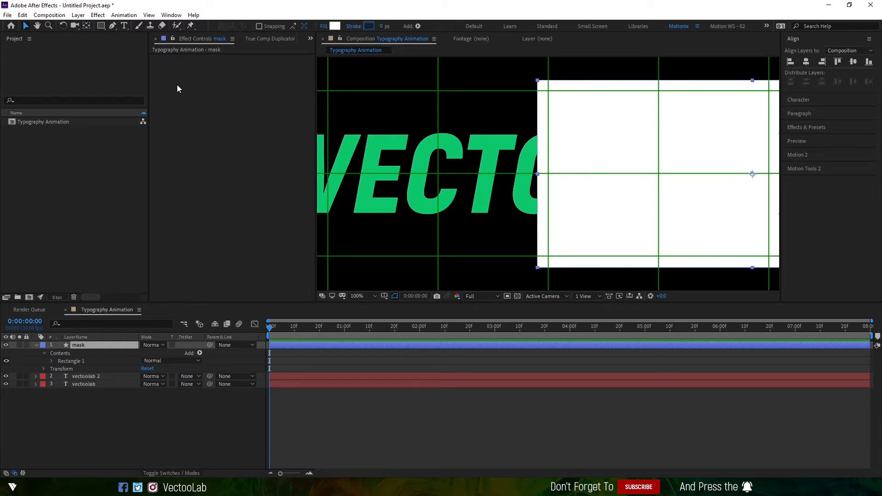
left_click_drag(563, 157, 575, 159)
Step: Examine the stacking of the mask and text layers and the track matte options offered for the vectoolab 2 layer
left_click(88, 345)
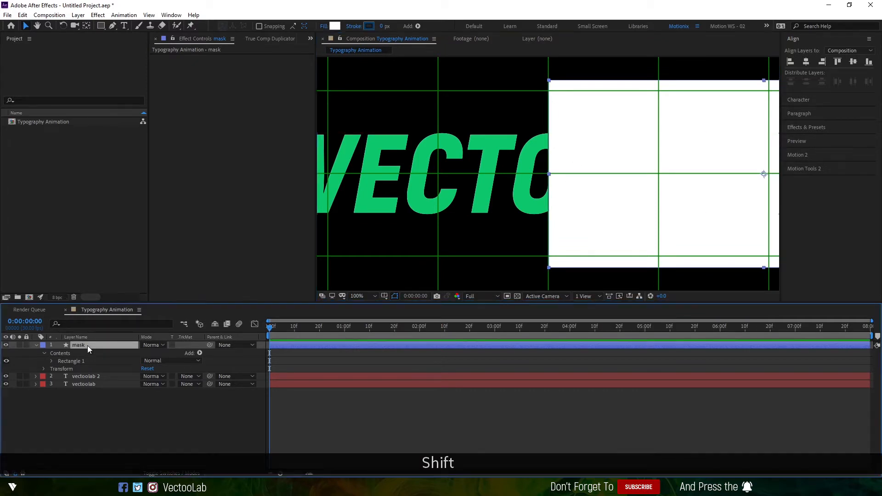
left_click(94, 378)
scroll(551, 212, "down", 3)
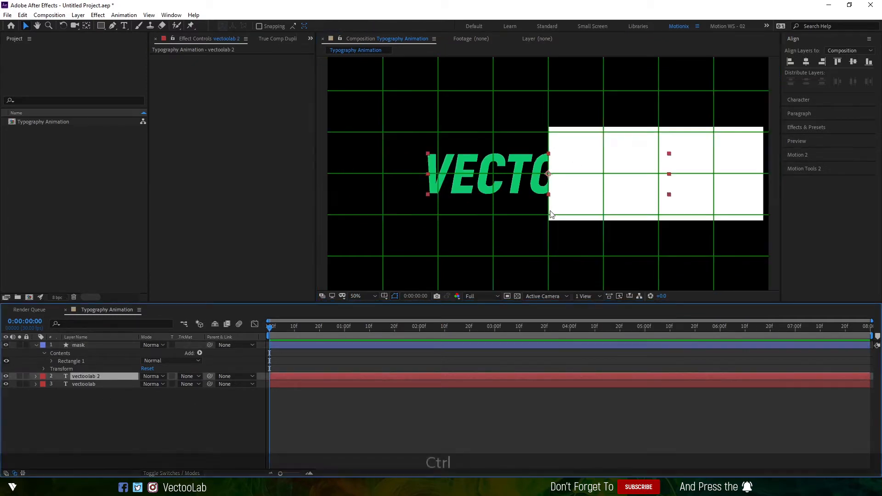
scroll(550, 211, "up", 3)
left_click(104, 420)
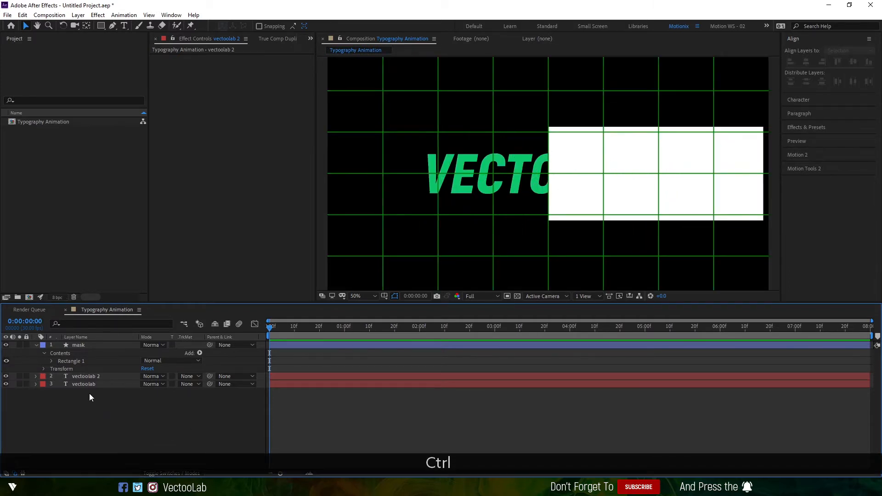
left_click(36, 345)
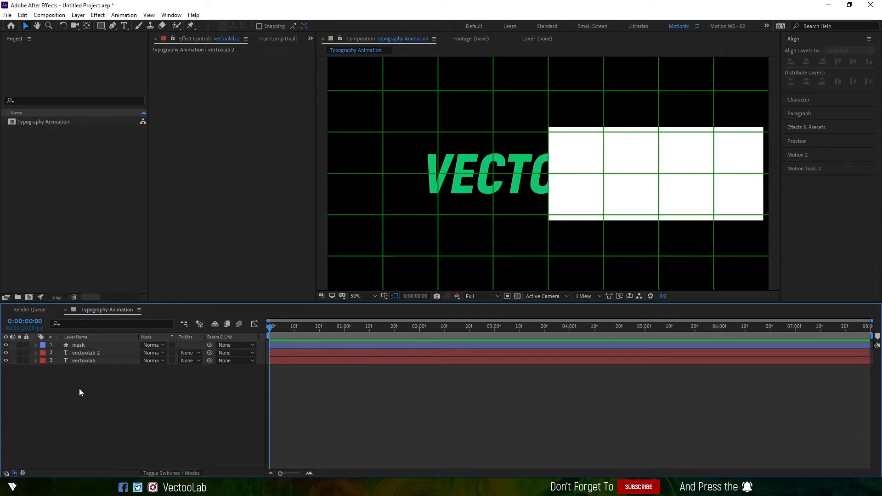
left_click(87, 353)
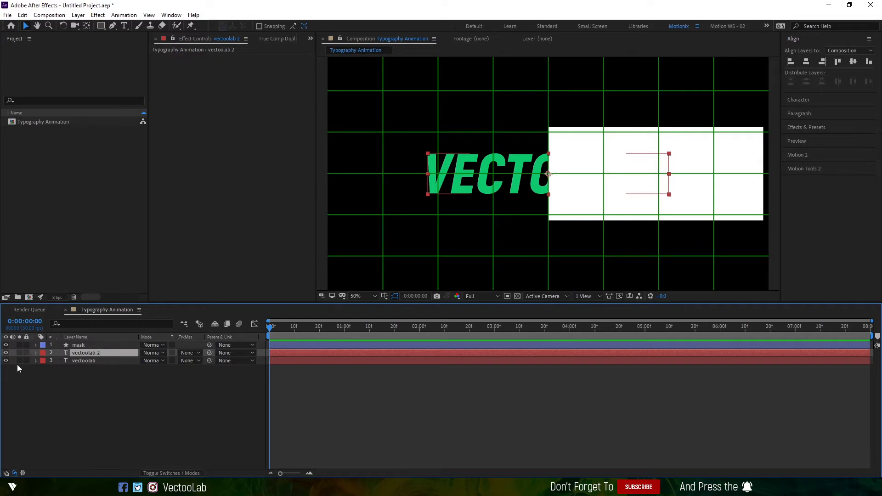
left_click(82, 343)
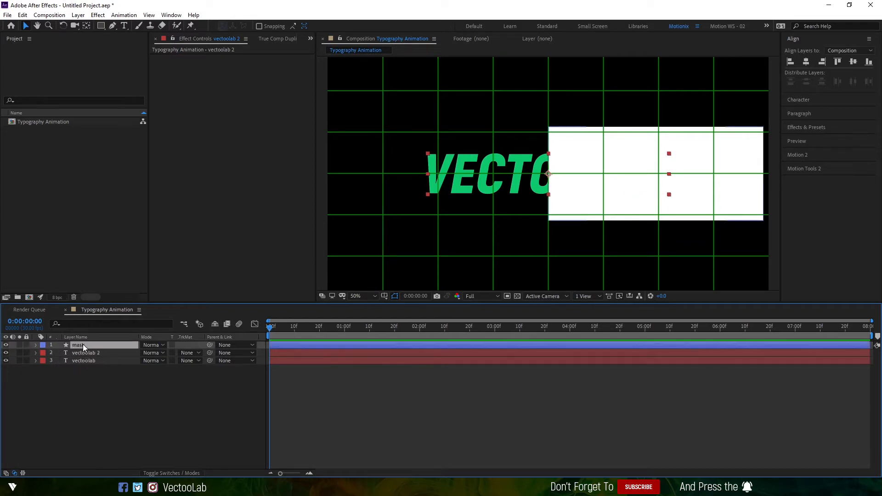
left_click(85, 353)
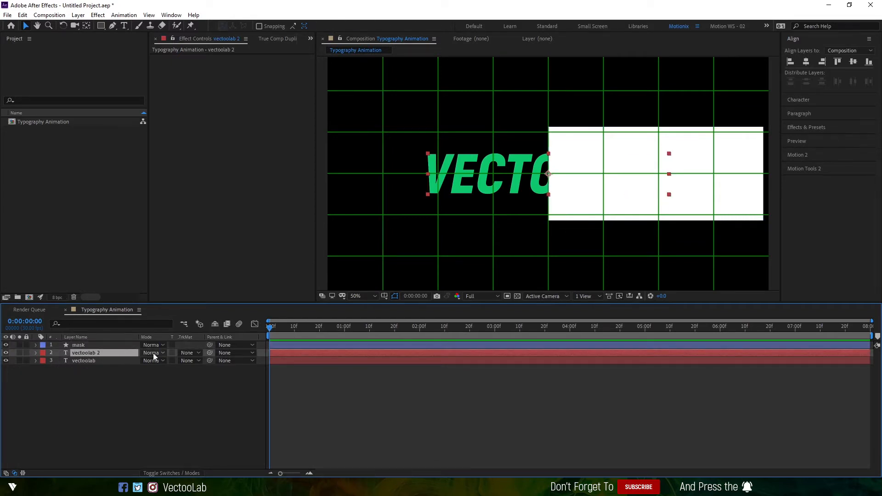
left_click(198, 352)
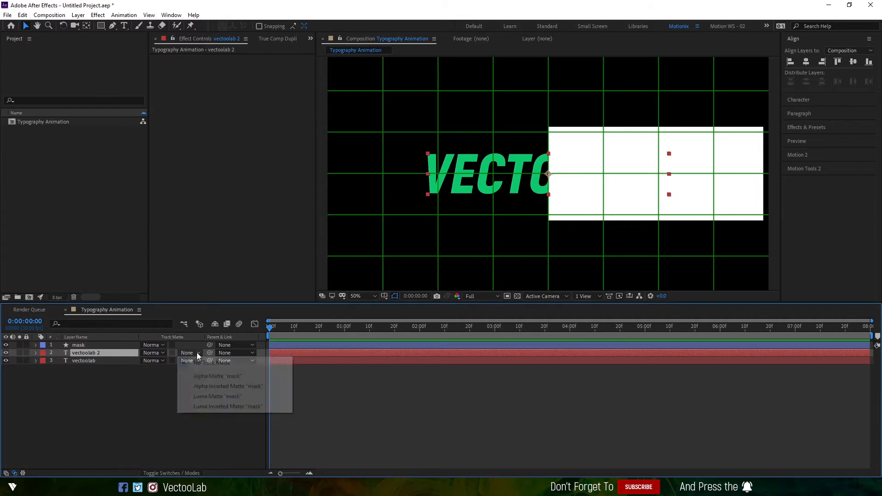
left_click(145, 373)
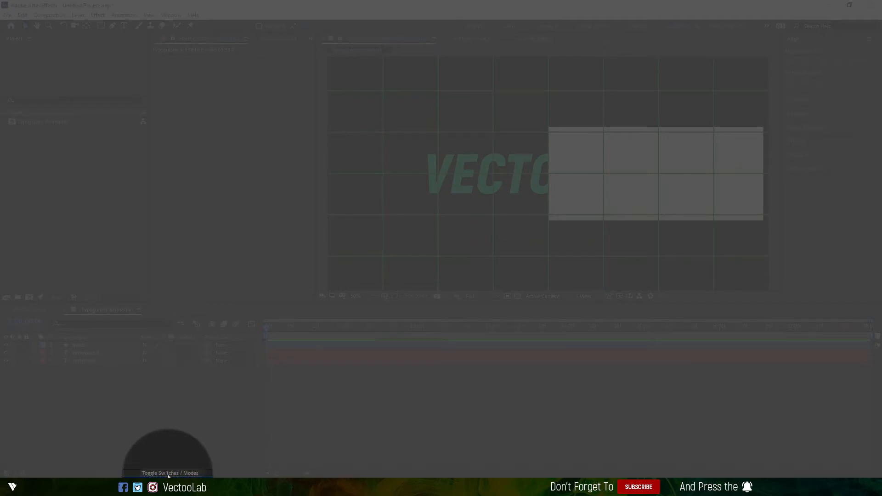
left_click(168, 475)
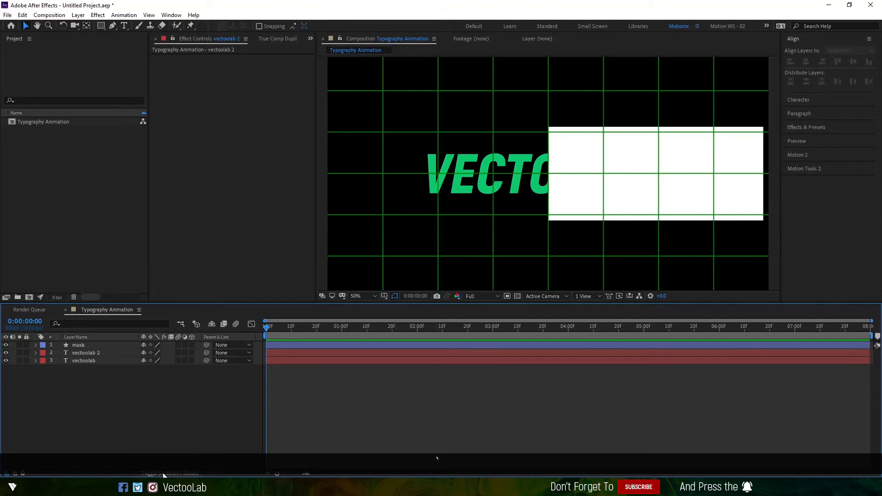
left_click(163, 473)
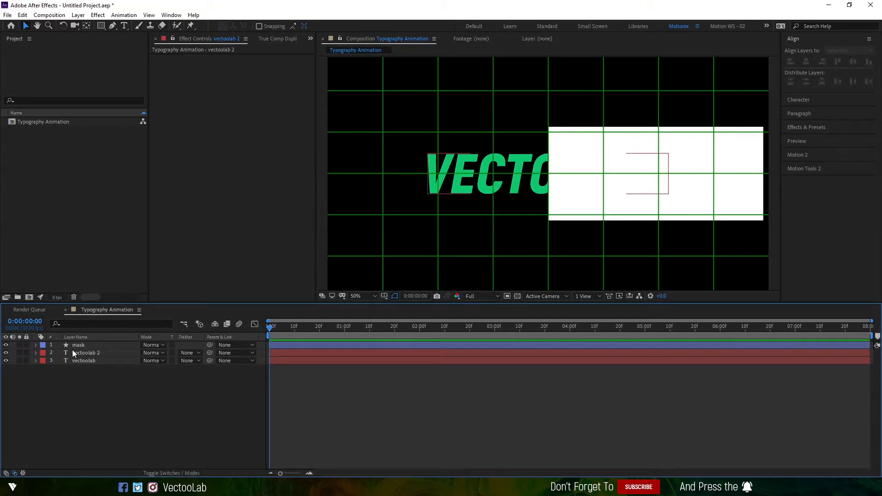
left_click(85, 354)
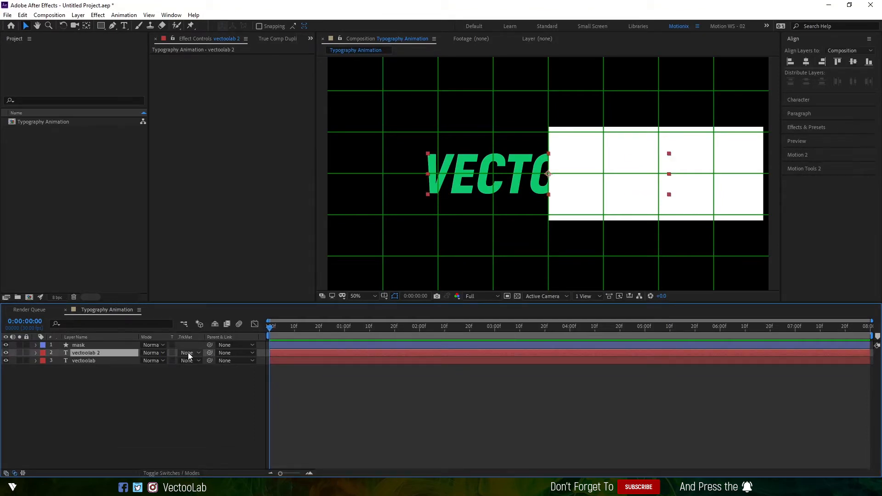
left_click(178, 410)
Step: Set the skew of the mask layer's Rectangle 1 to 8 so its edge slants like the italic letters
left_click(78, 344)
left_click(36, 345)
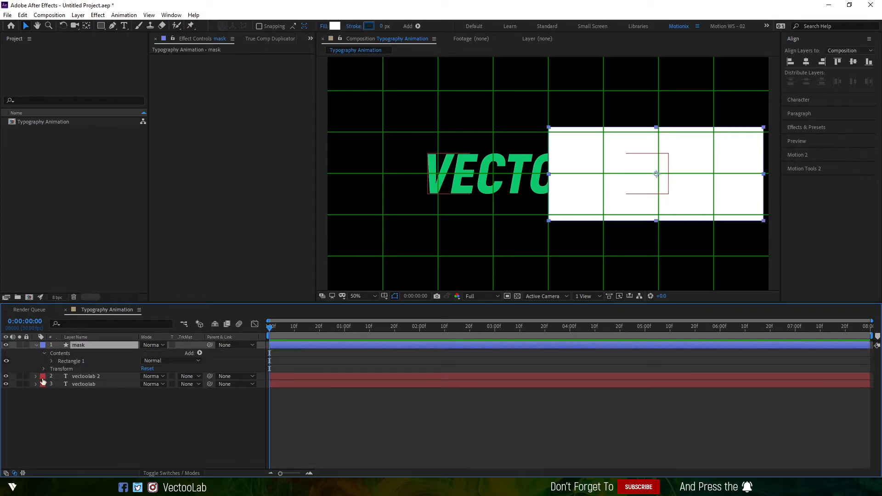
left_click(51, 361)
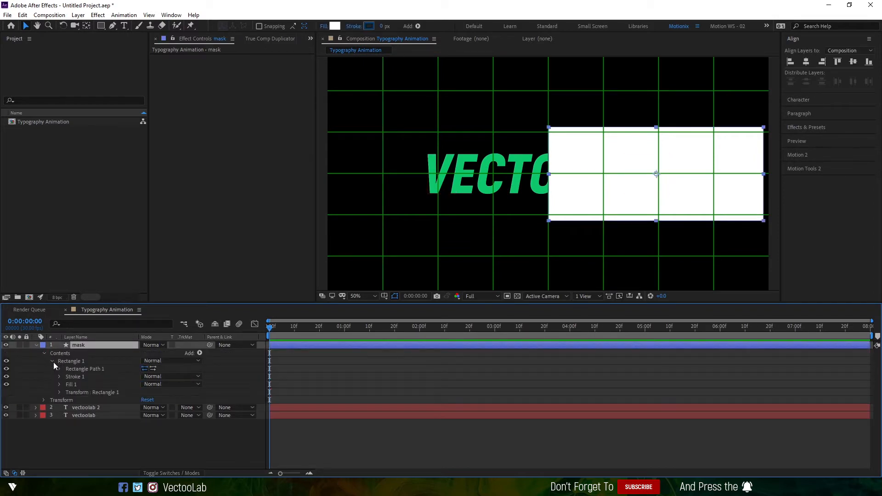
left_click(60, 393)
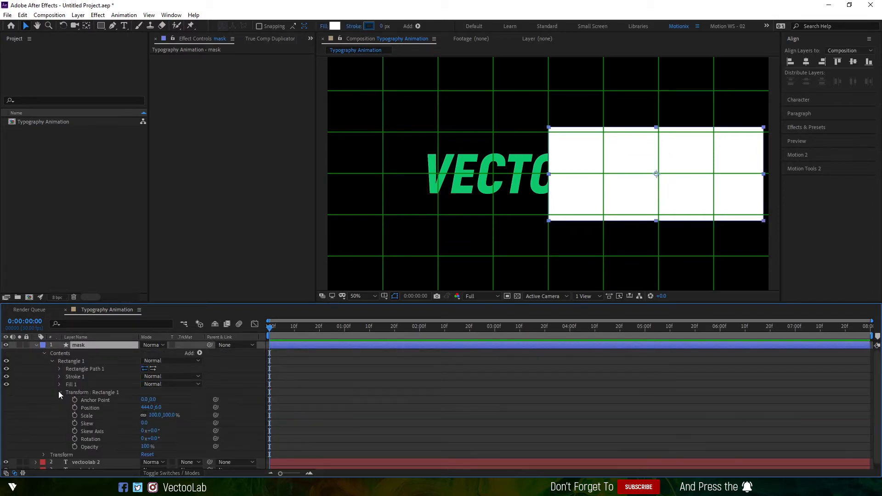
left_click(74, 416)
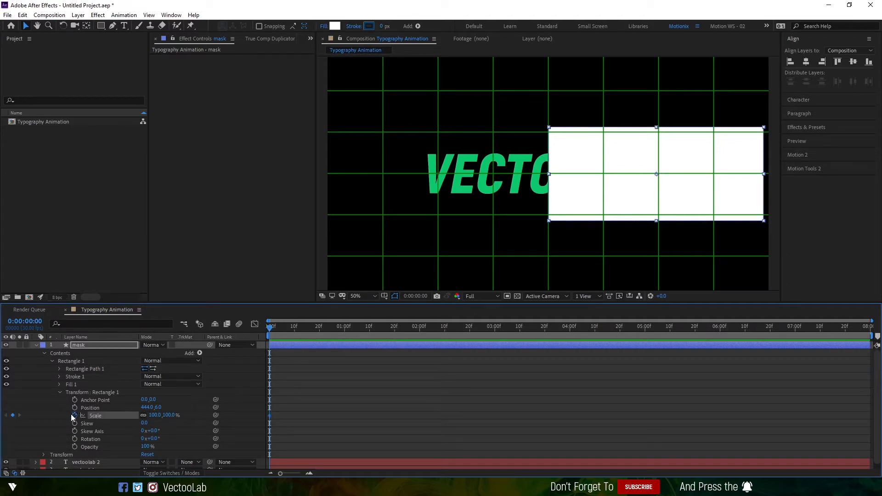
left_click(75, 415)
left_click(92, 424)
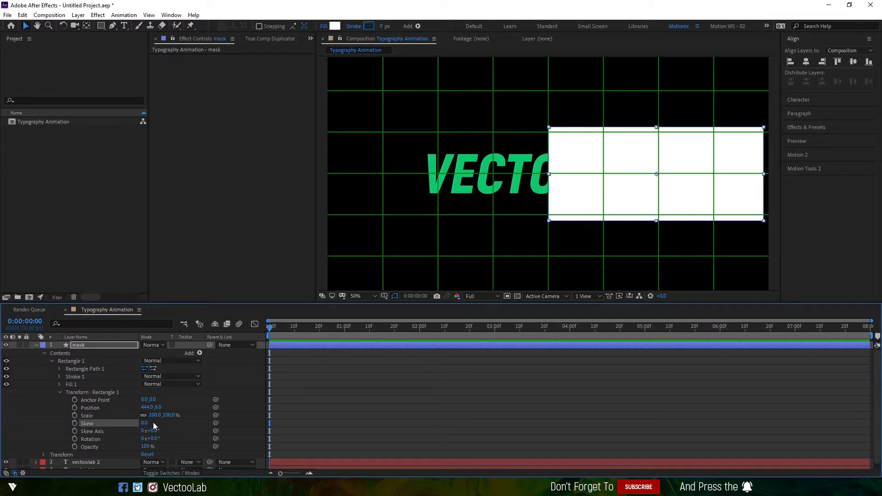
scroll(551, 184, "up", 3)
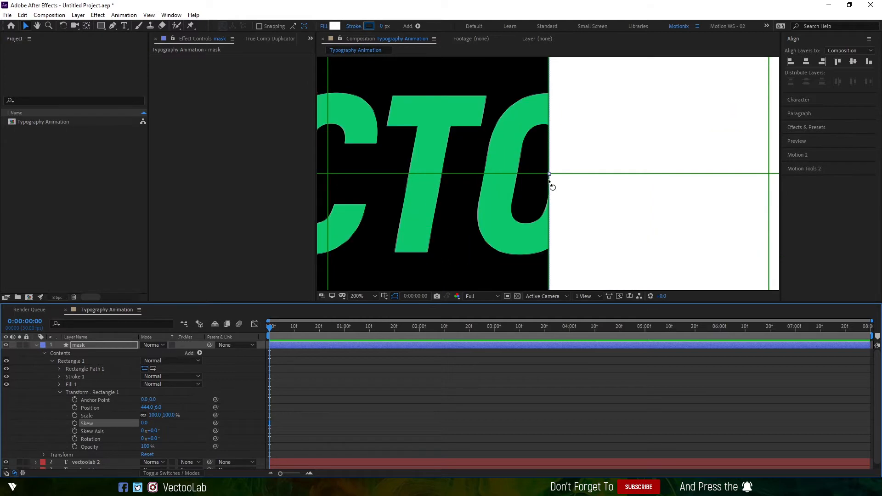
scroll(552, 184, "down", 1)
left_click(144, 423)
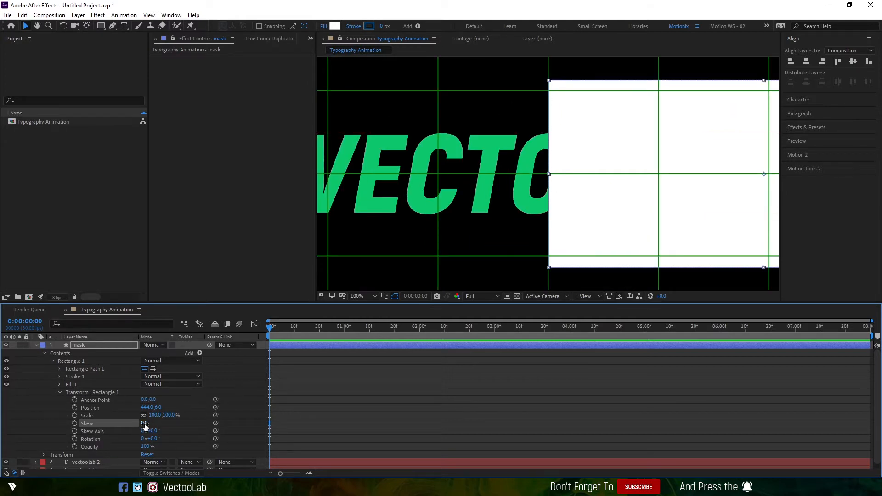
key("Up")
key("Up")
key("Up")
key("Up")
key("Up")
key("Up")
key("Up")
key("Up")
key("Up")
key("Up")
key("Up")
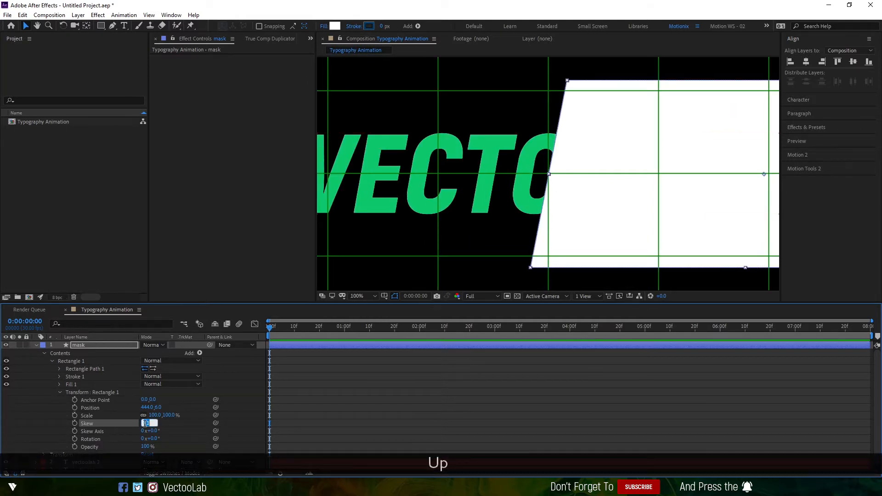
key("Down")
key("Down")
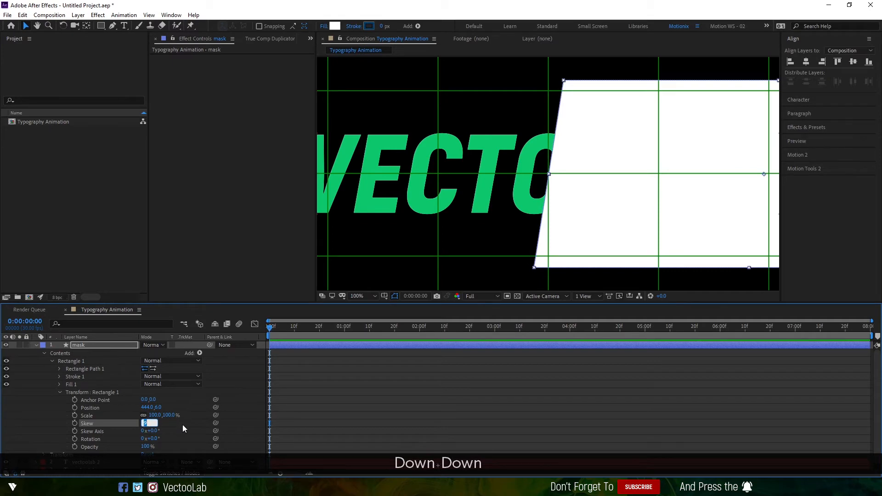
key("Up")
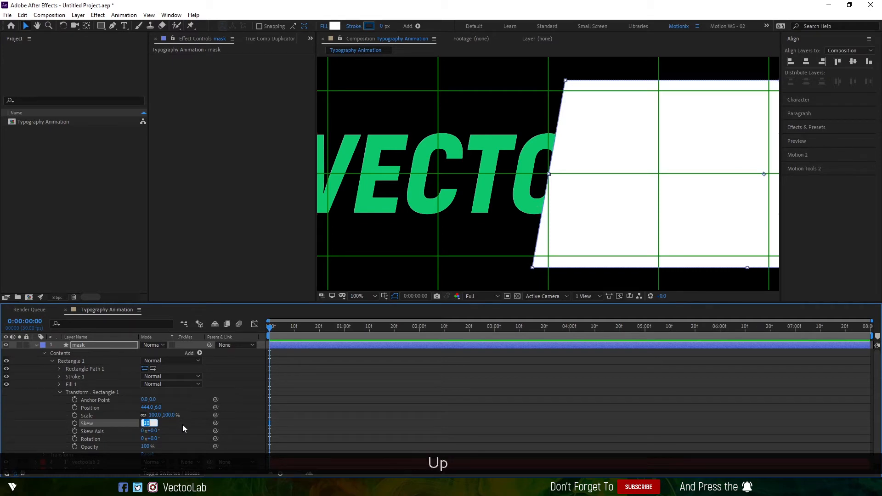
key("Down")
key("Down")
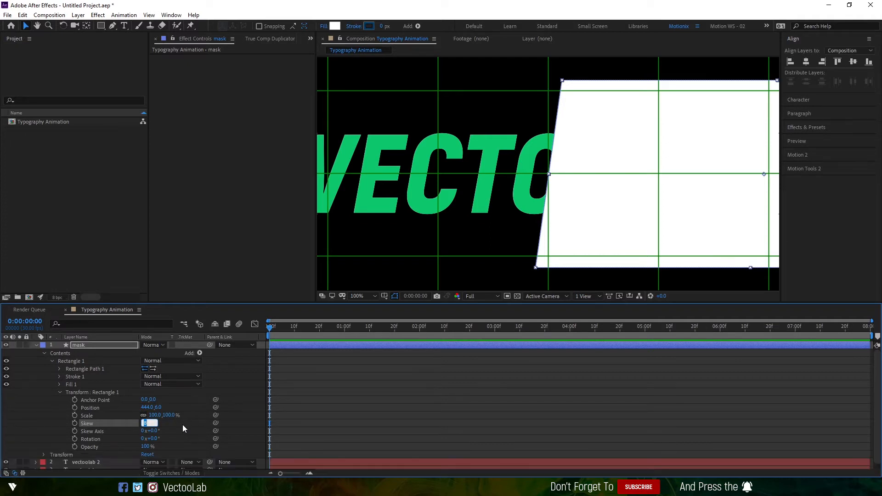
left_click(182, 425)
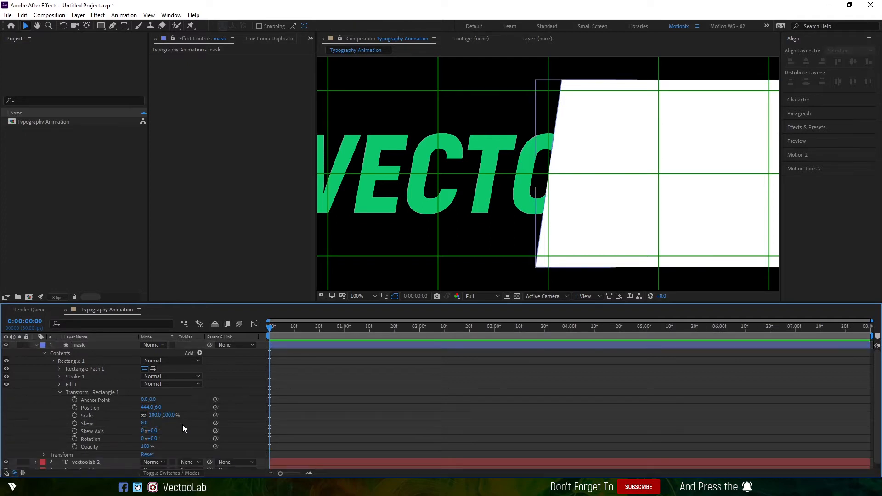
left_click(84, 344)
left_click(36, 345)
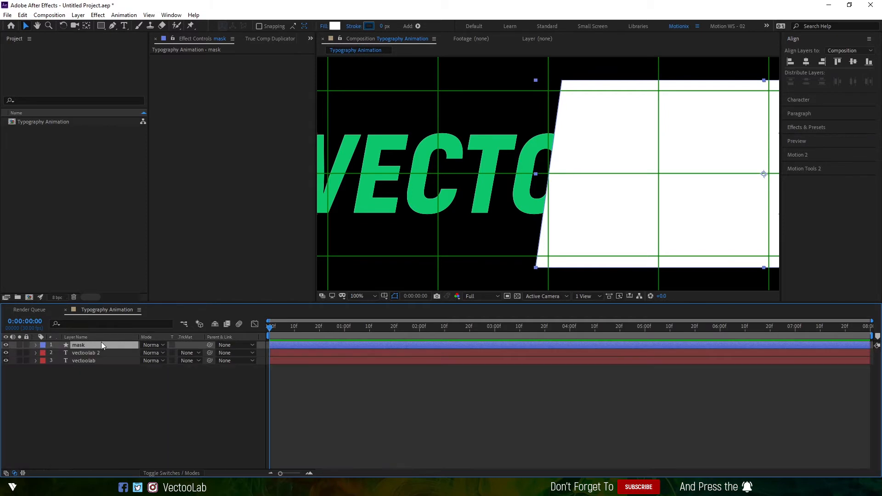
Step: Apply the Alpha Matte "mask" track matte to the vectoolab 2 layer
left_click(98, 410)
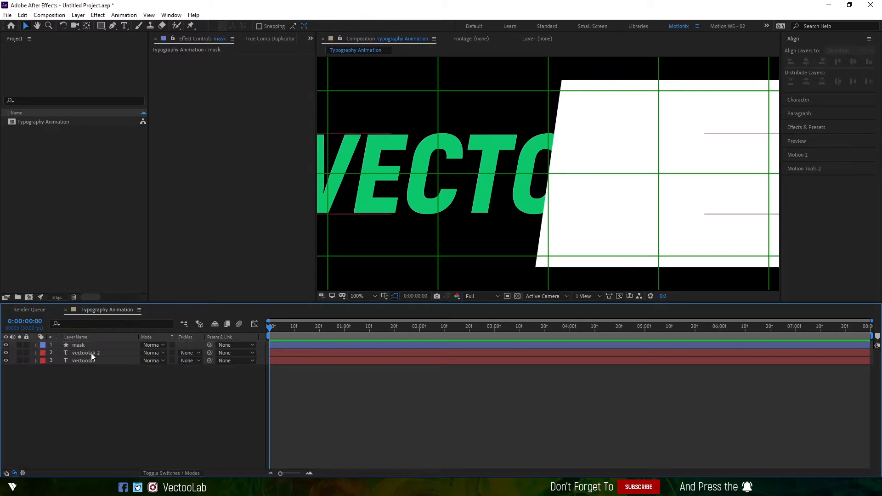
left_click(91, 352)
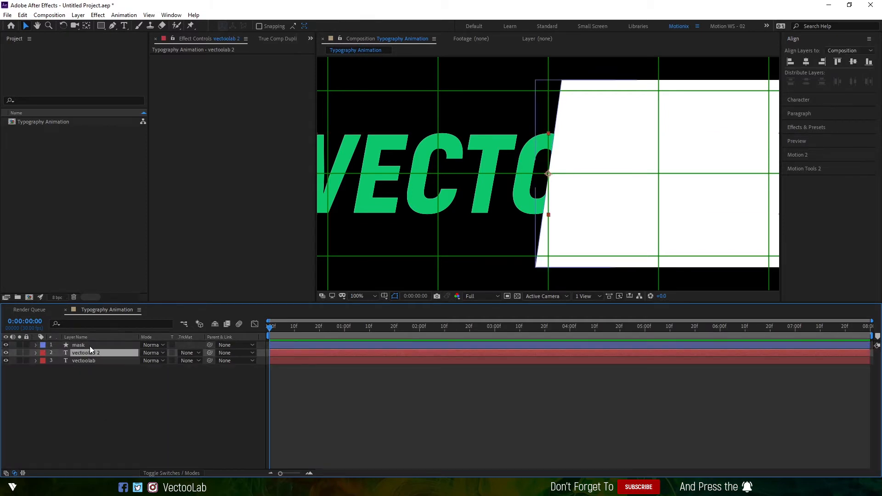
left_click(190, 354)
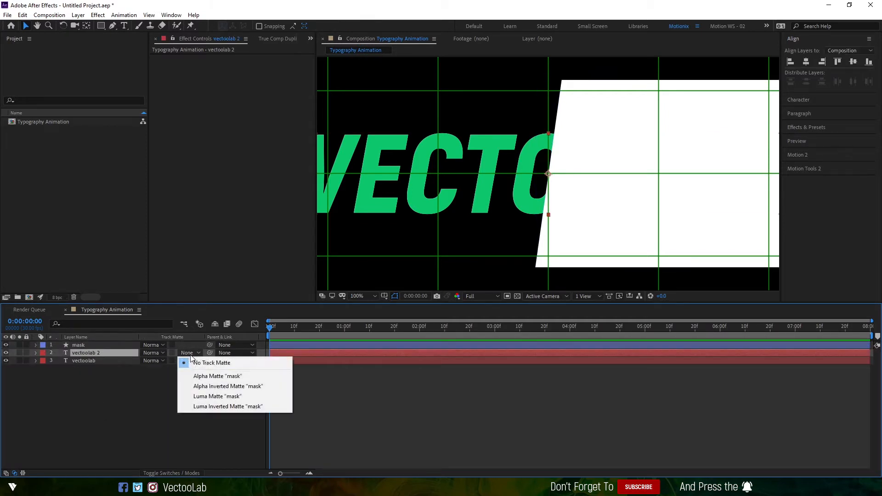
left_click(217, 376)
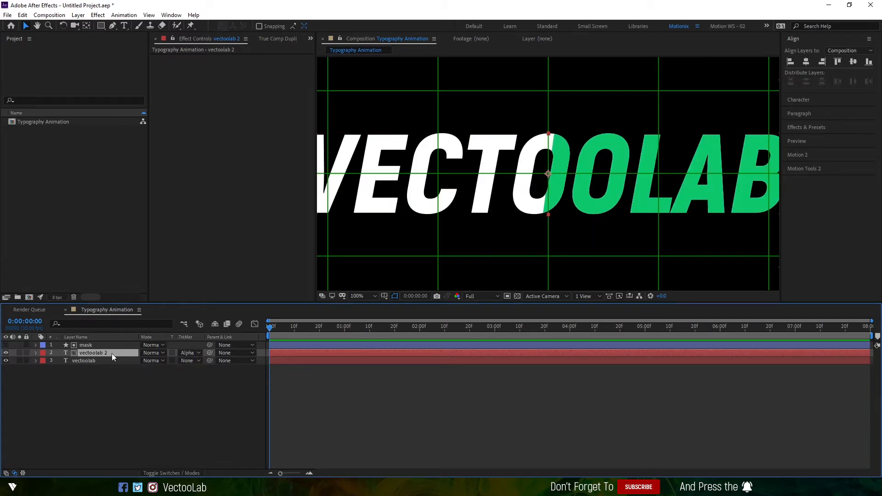
left_click(94, 345)
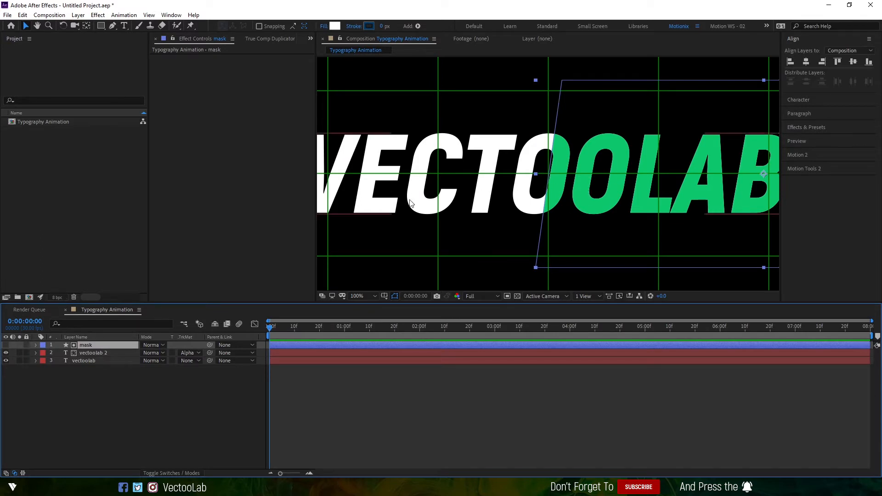
Step: Duplicate the mask layer and place the copy between the vectoolab 2 and vectoolab layers
left_click(183, 379)
left_click(103, 346)
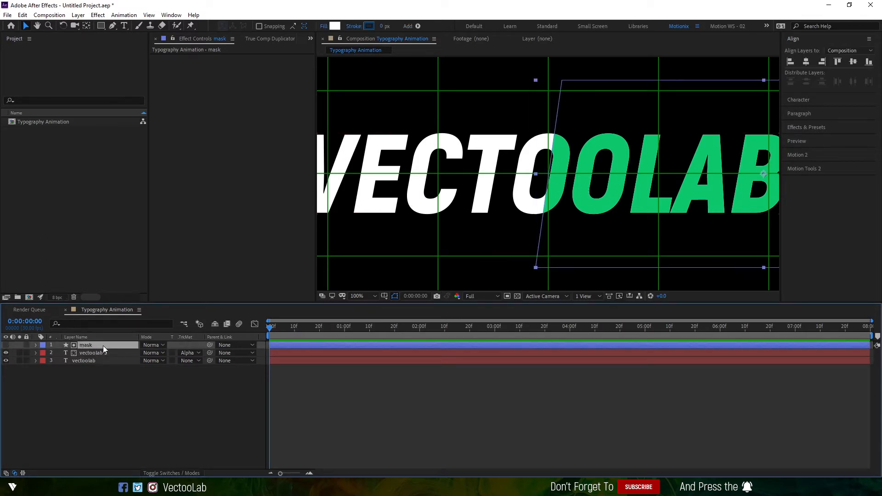
key("ctrl+d")
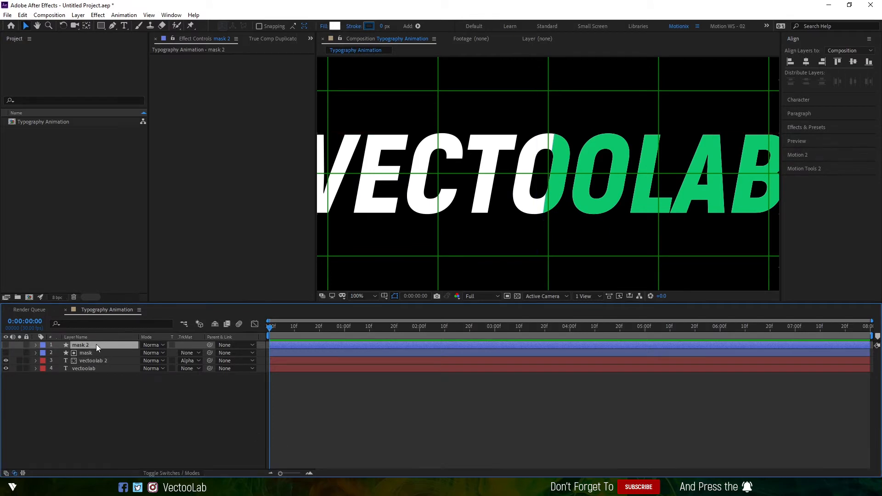
left_click_drag(96, 343, 98, 362)
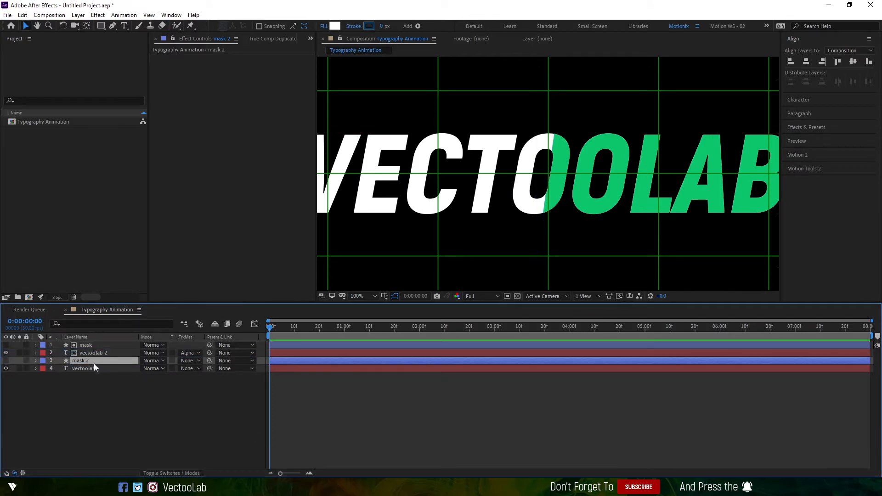
Step: Apply the Alpha Matte "mask 2" track matte to the vectoolab layer
left_click(86, 368)
left_click(192, 369)
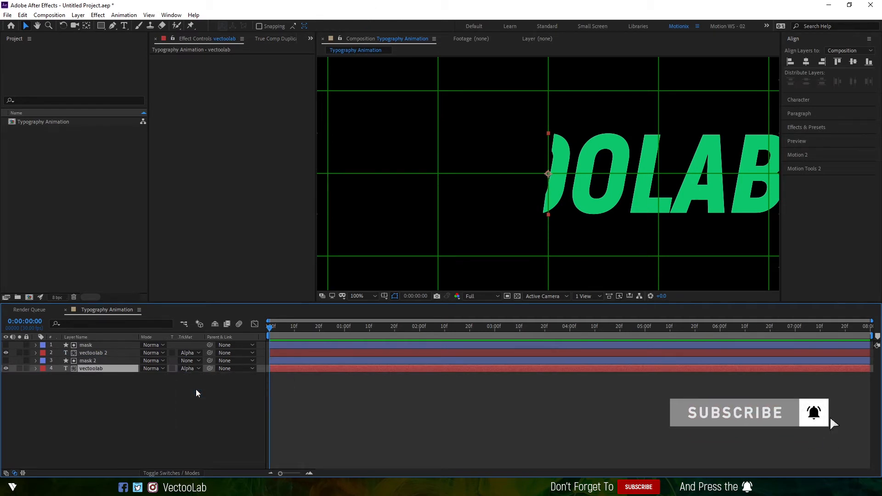
left_click(192, 390)
Step: Make the mask 2 layer visible and move its rectangle over to the left half of the composition
left_click(104, 370)
left_click(99, 360)
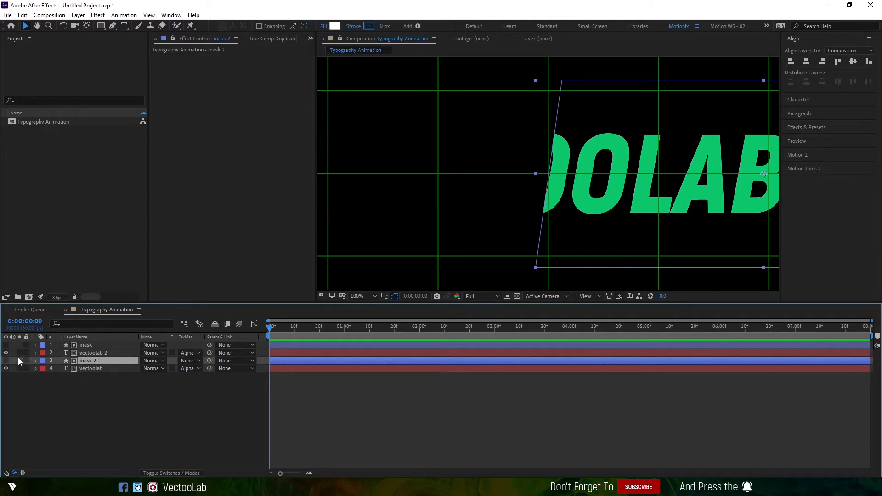
left_click(5, 361)
key("comma")
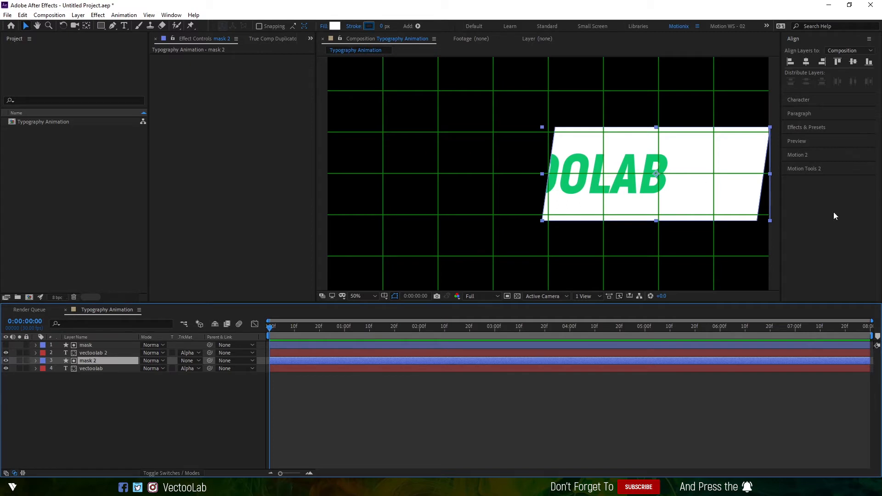
left_click_drag(756, 195, 540, 219)
Step: Fine-tune the mask 2 rectangle's position so its slanted right edge meets the cut edge of the green letters
key("period")
key("period")
key("period")
key("period")
key("period")
key("period")
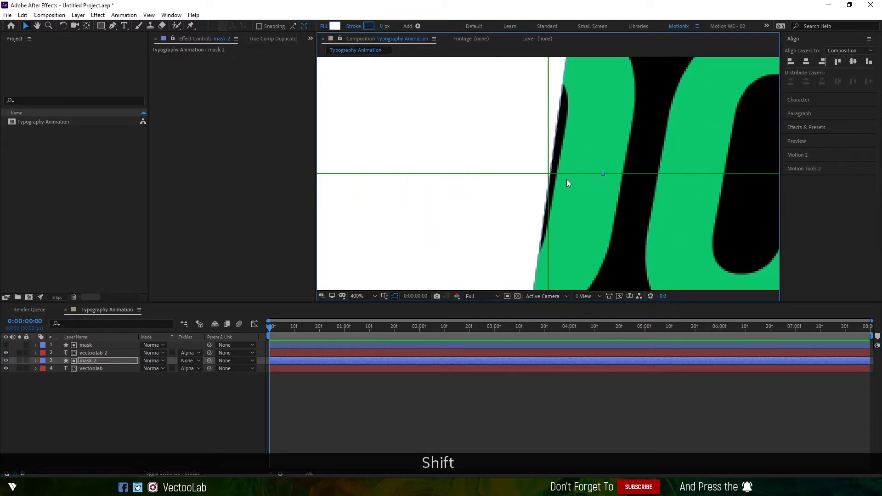
key("comma")
key("comma")
key("shift+Left")
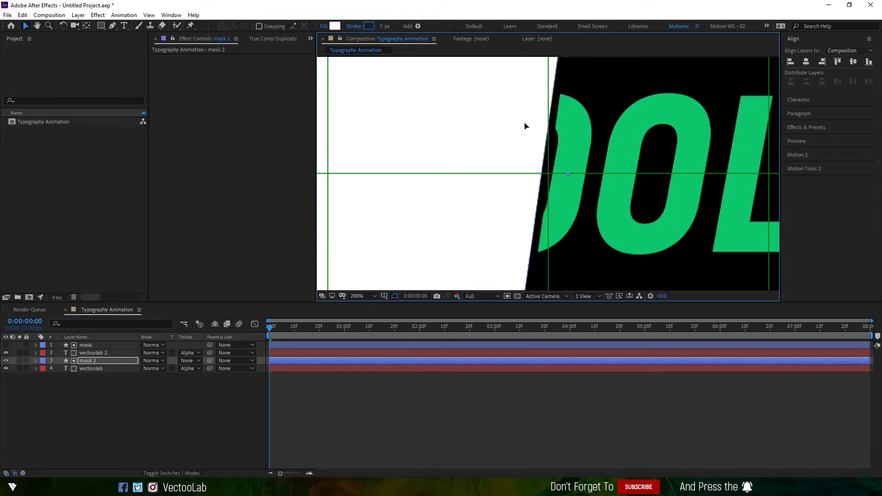
key("shift+Right")
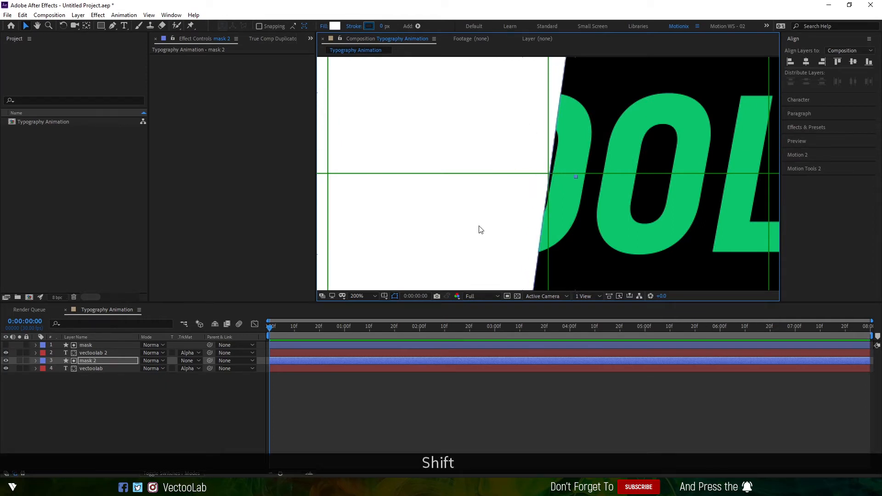
Step: Hide the mask 2 layer again and deselect it, with the whole word in view
left_click(100, 360)
left_click(6, 360)
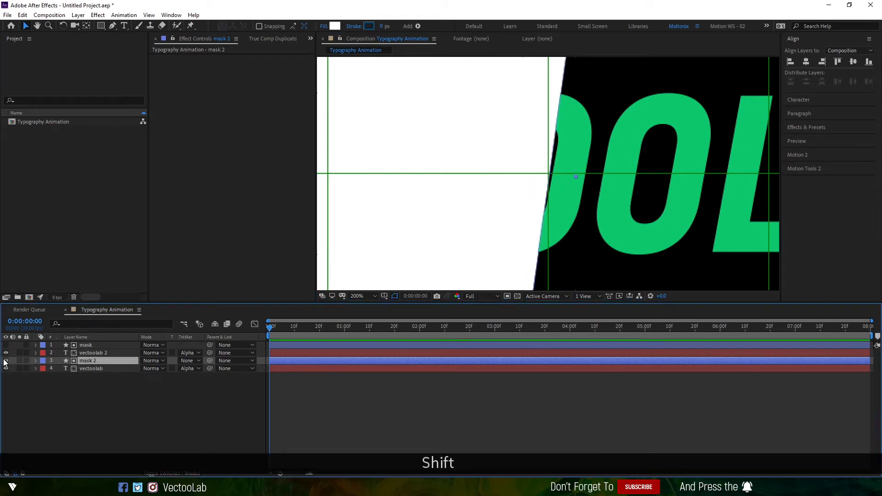
key("comma")
key("comma")
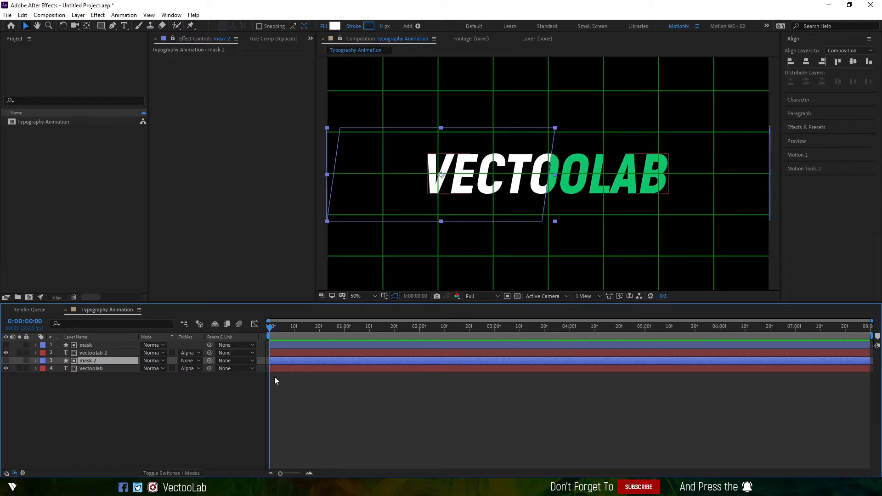
left_click(177, 399)
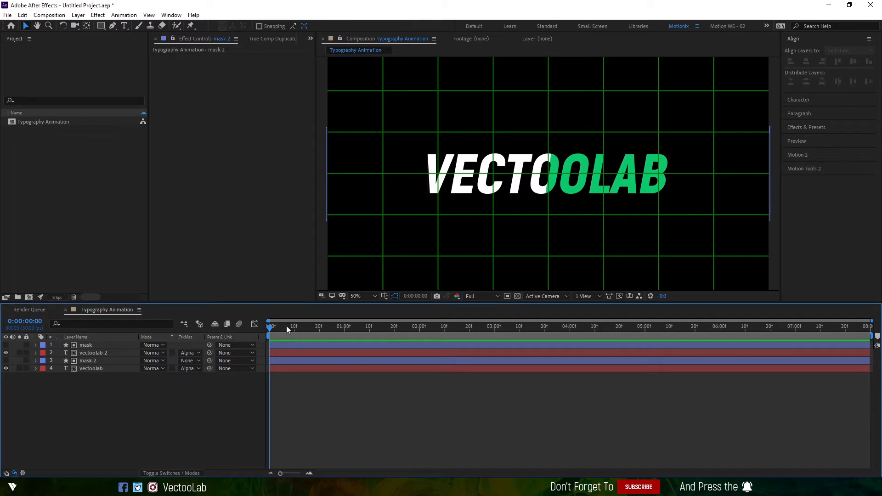
Step: Try shifting the vectoolab layer's position up and left to test its matte, and undo the shift
left_click_drag(271, 327, 269, 335)
left_click(103, 367)
key("s")
key("s")
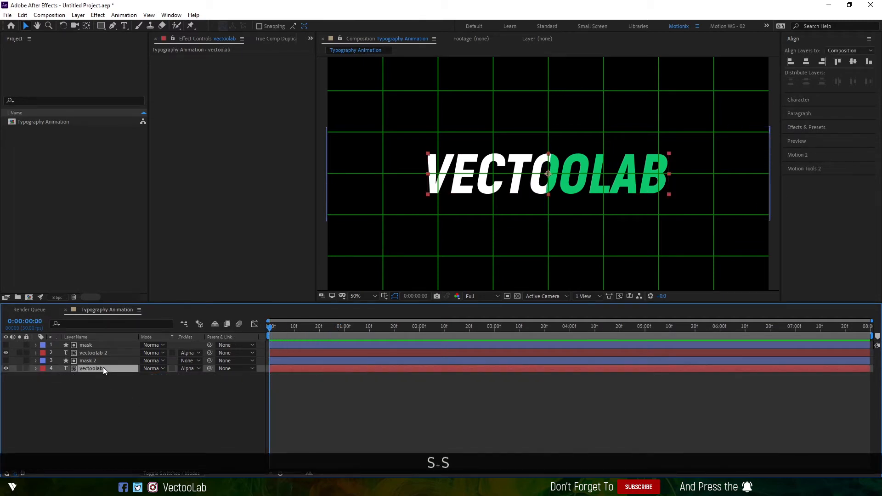
key("p")
left_click_drag(160, 376, 128, 383)
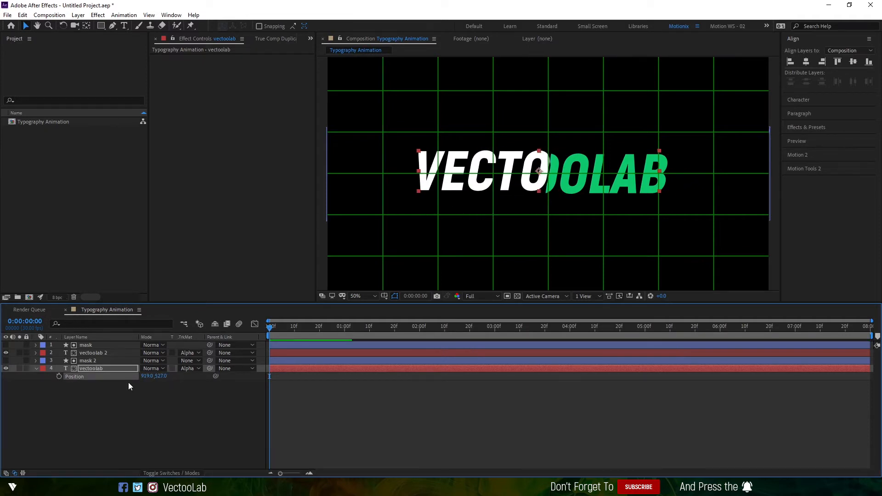
key("ctrl+z")
key("ctrl+z")
left_click(147, 418)
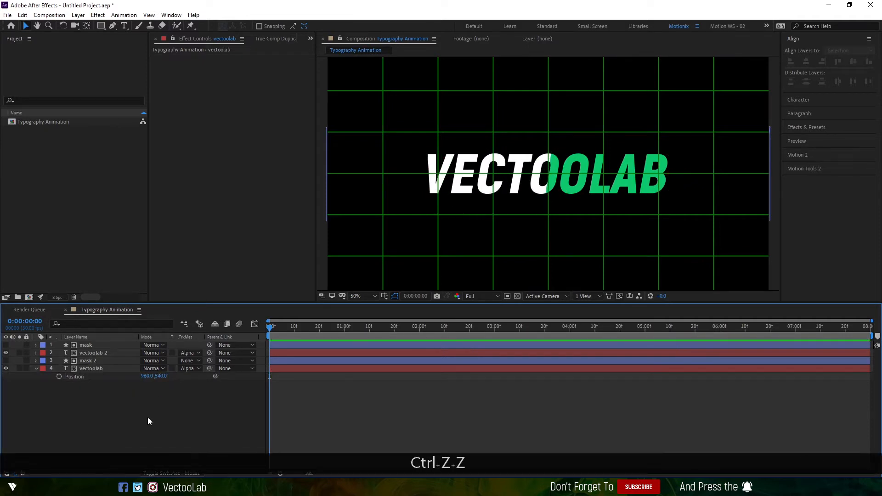
left_click(36, 369)
left_click(89, 368)
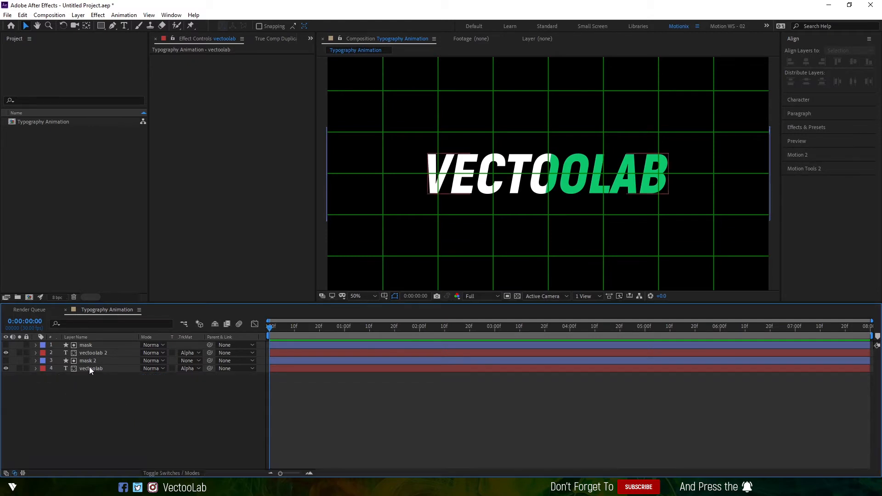
Step: Duplicate the mask layer above the stack and make the copy visible
left_click(89, 345)
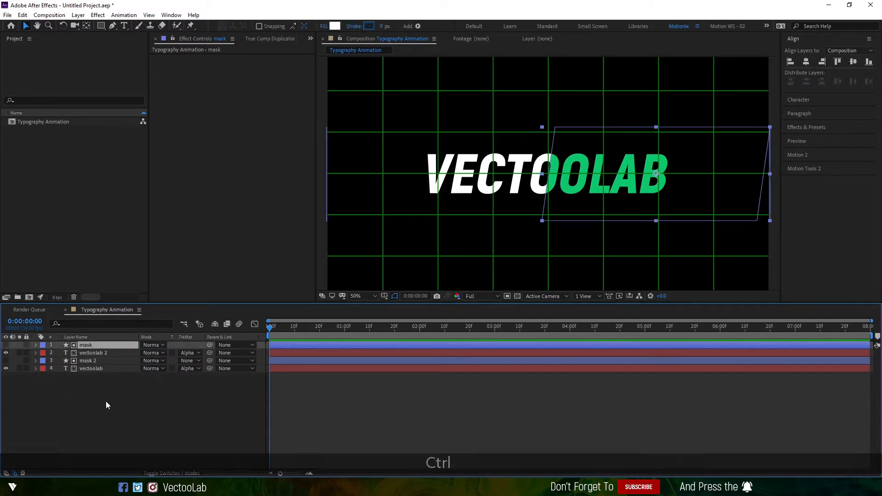
key("ctrl+d")
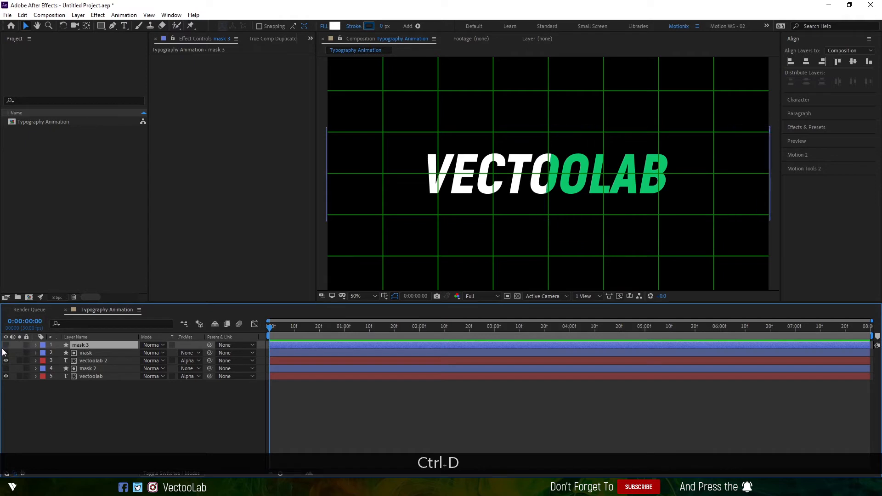
left_click(6, 345)
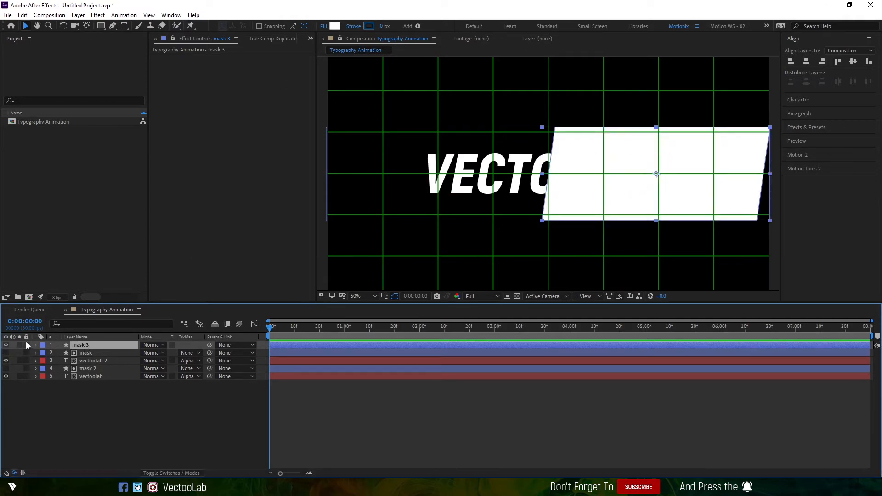
Step: Rename the mask 3 layer as "line"
key("Return")
type("l")
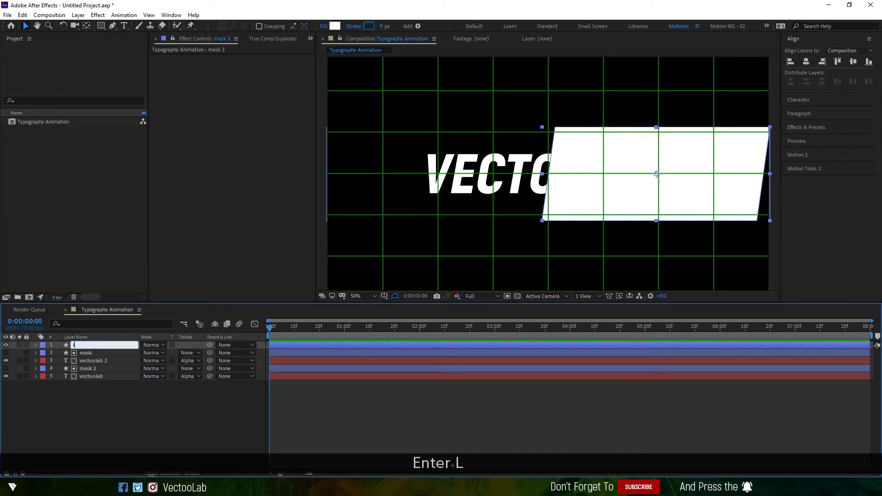
type("ine")
key("Return")
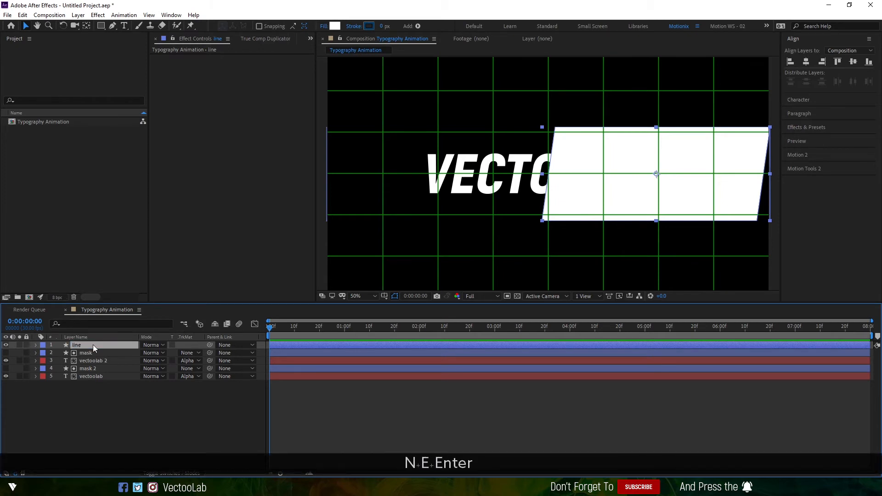
Step: Examine the transform, fill and path properties inside Rectangle 1 of the line layer
left_click(36, 346)
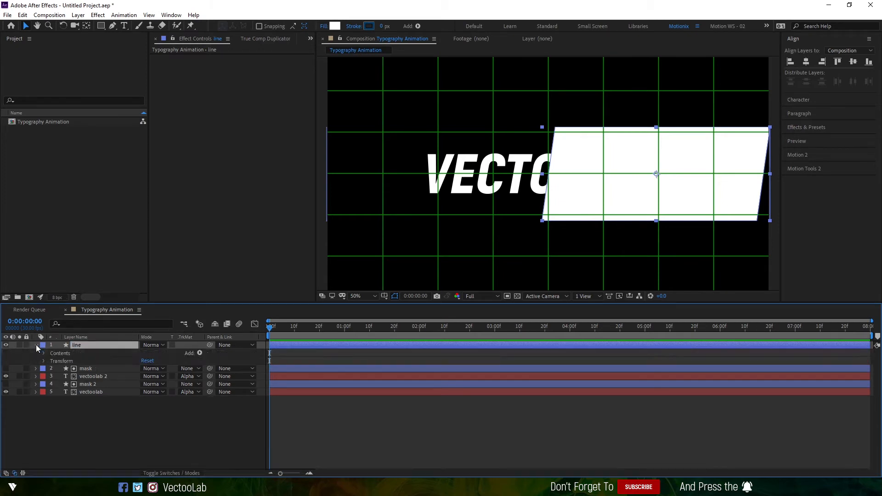
left_click(44, 353)
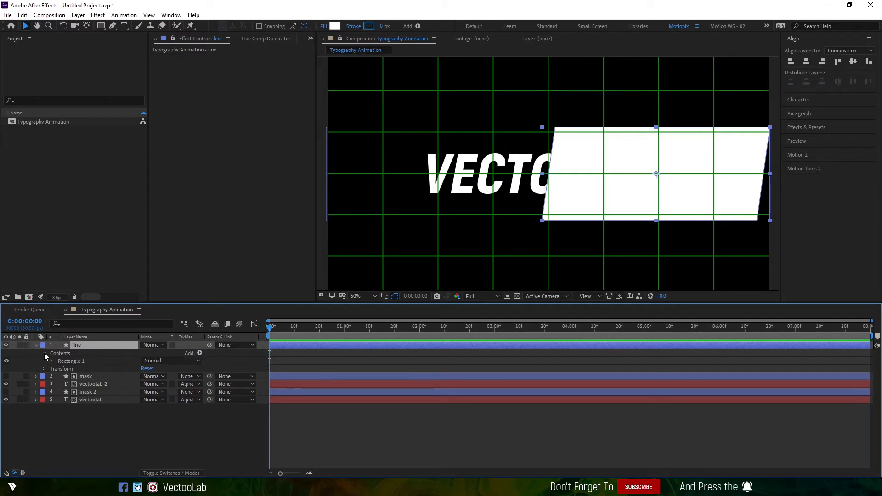
left_click(50, 361)
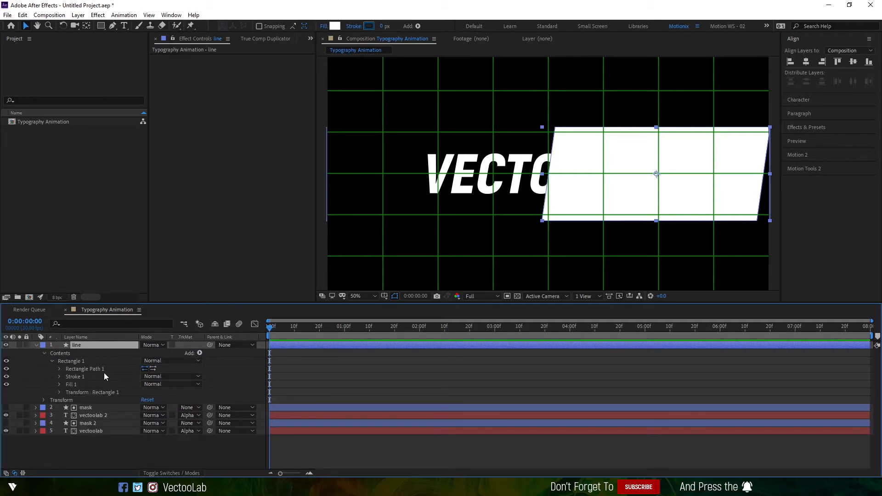
left_click(77, 390)
left_click(57, 392)
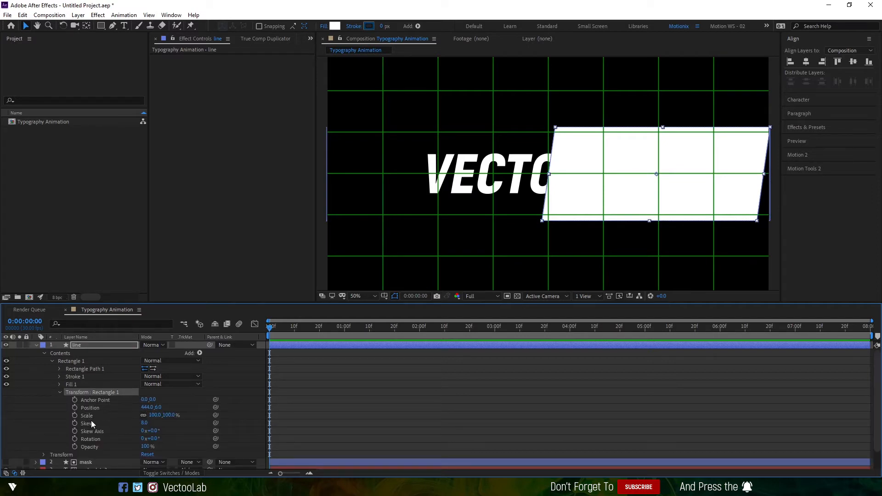
left_click(59, 391)
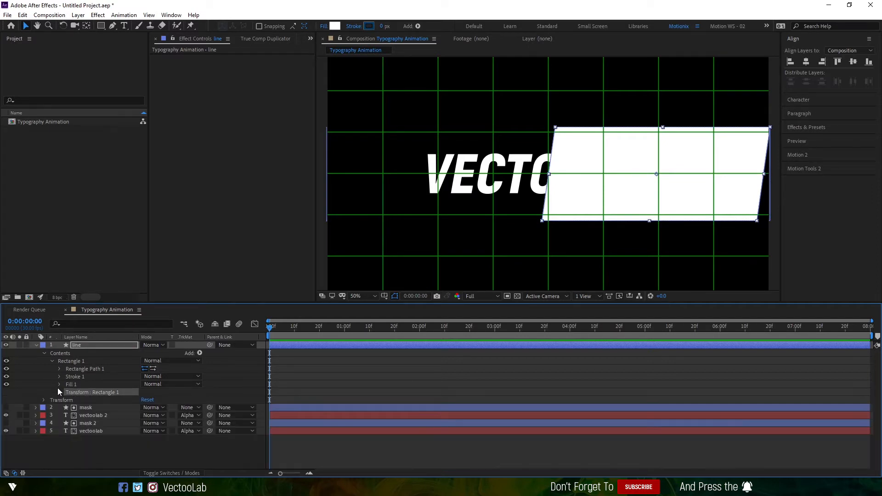
left_click(59, 386)
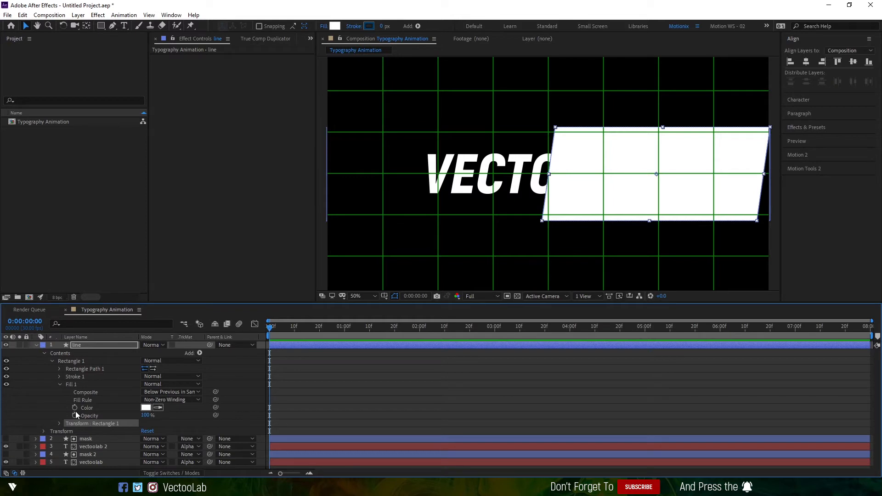
left_click(78, 369)
left_click(59, 369)
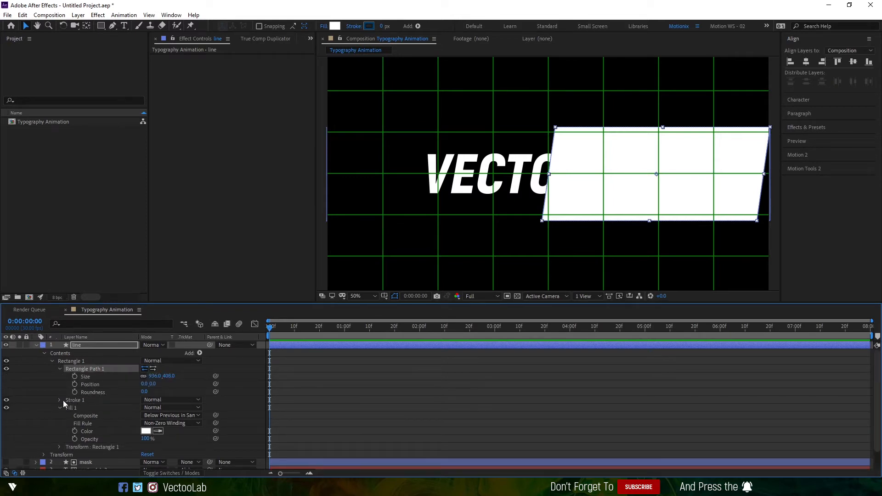
left_click(60, 369)
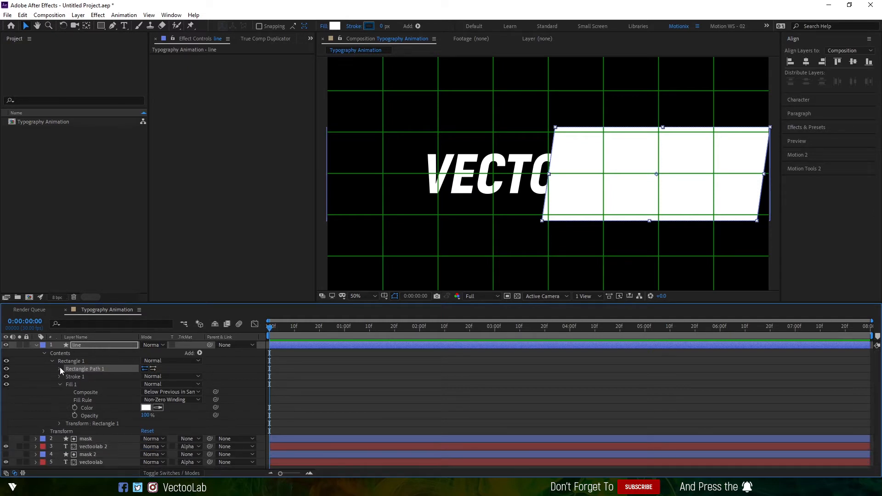
left_click(60, 385)
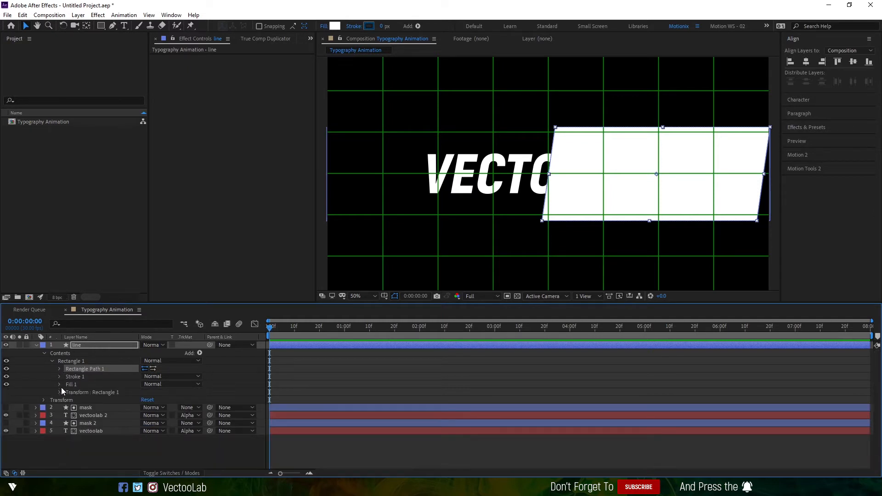
Step: Compare the Scale property in Rectangle 1's own transform with the Position and Scale in the line layer's Transform group
left_click(59, 393)
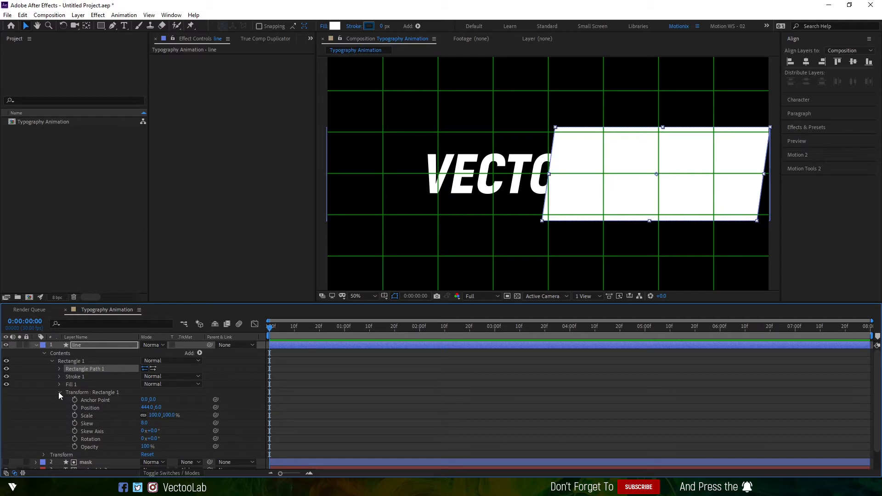
left_click(90, 417)
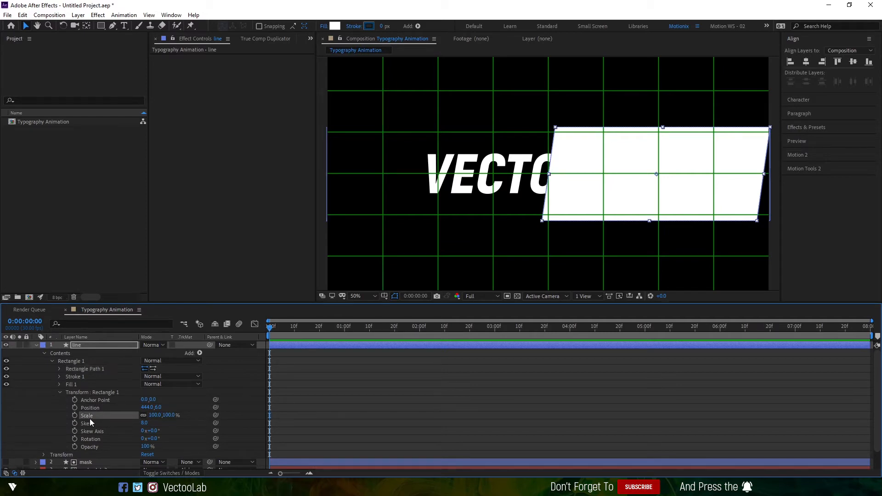
left_click(44, 454)
scroll(132, 442, "down", 2)
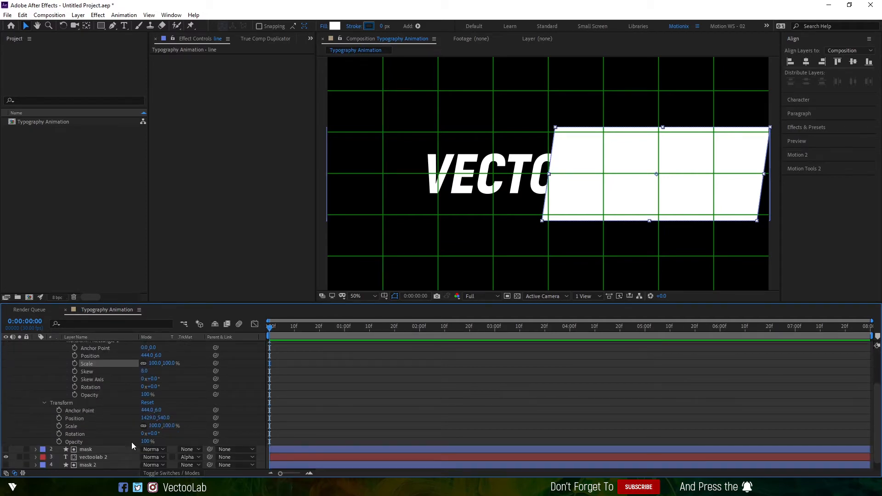
left_click(81, 419)
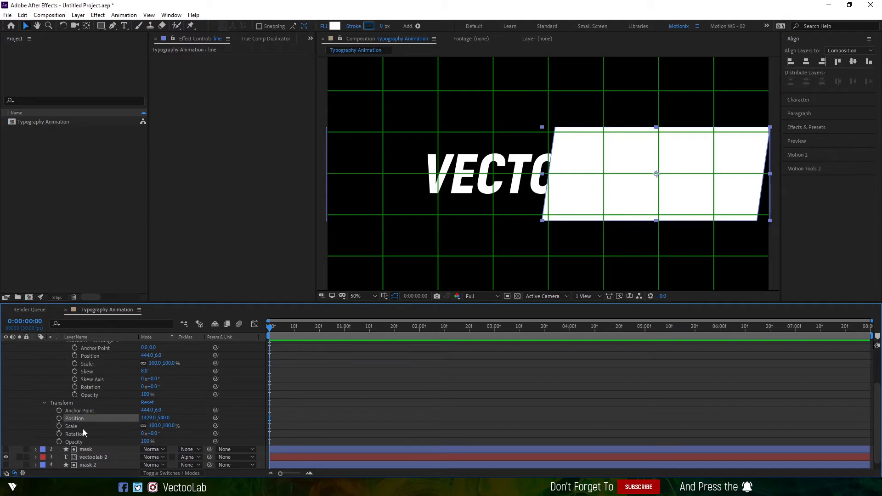
left_click(81, 426)
scroll(78, 423, "up", 3)
key("Return")
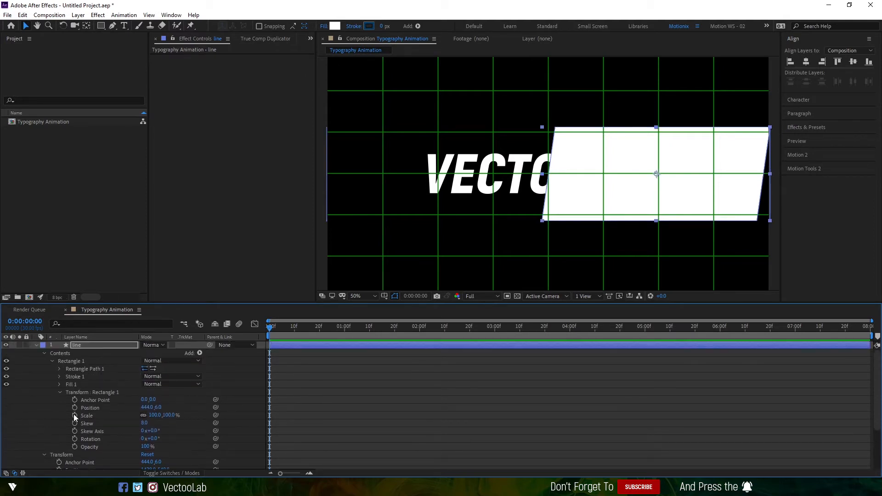
Step: Reveal the Size property of Rectangle Path 1 inside the line layer's Rectangle 1
left_click(66, 361)
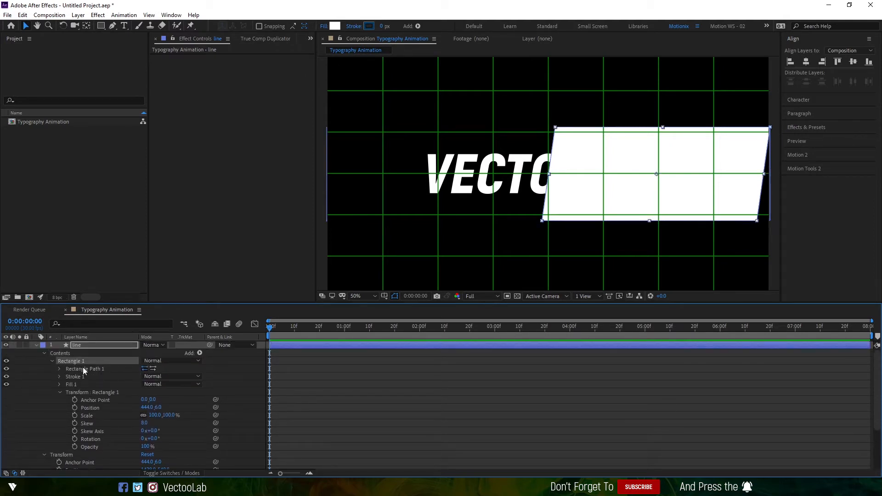
left_click(83, 369)
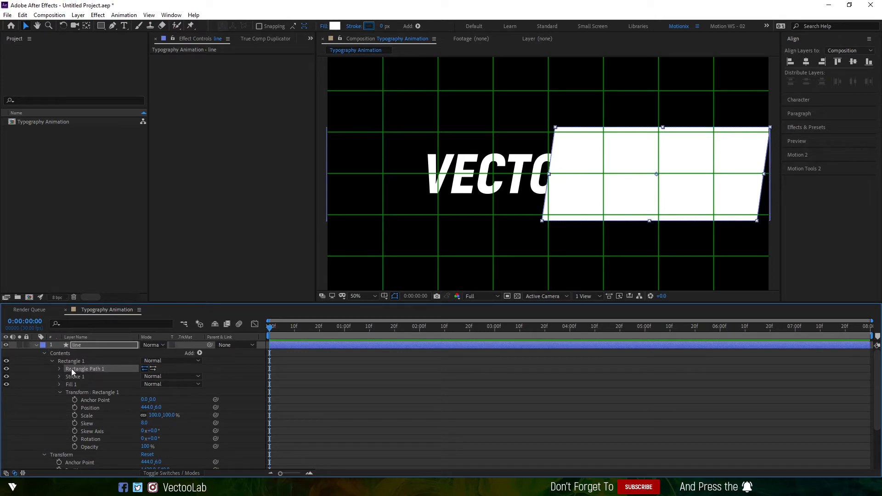
left_click(59, 368)
left_click(92, 379)
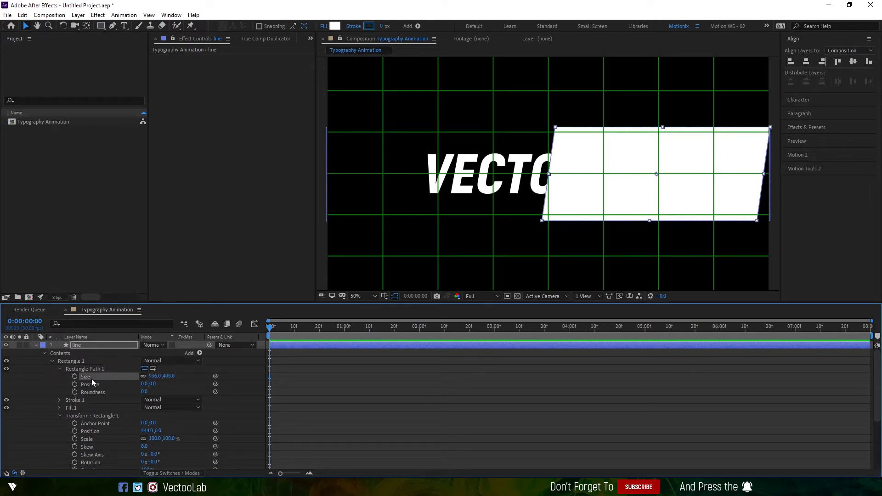
Step: Try to set the Size of Rectangle Path 1 to 10 with linked proportions, and undo it
left_click(153, 376)
type("10")
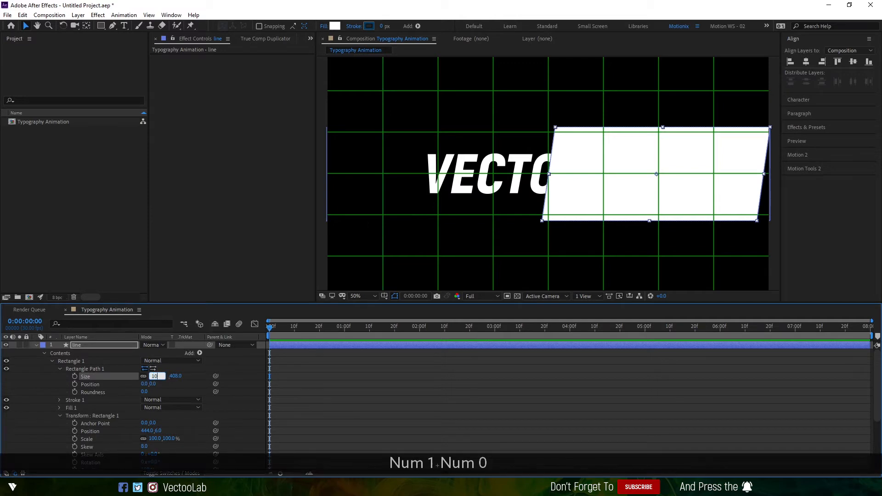
key("Return")
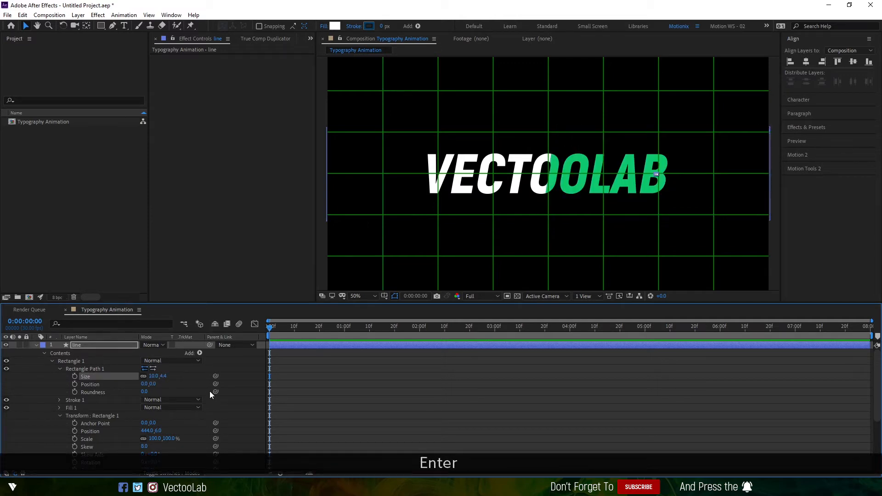
key("ctrl+z")
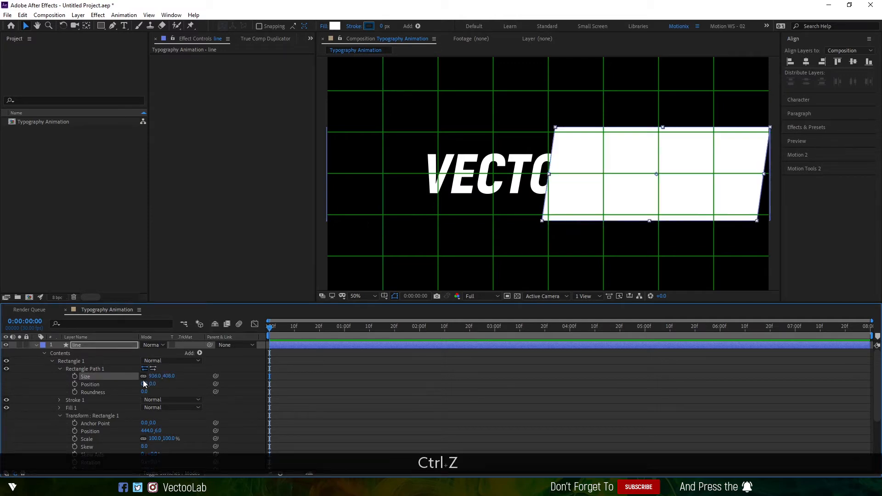
Step: Unlink the Size proportions of Rectangle Path 1 and set its width to 10, and finally to 15
left_click(156, 376)
type("10")
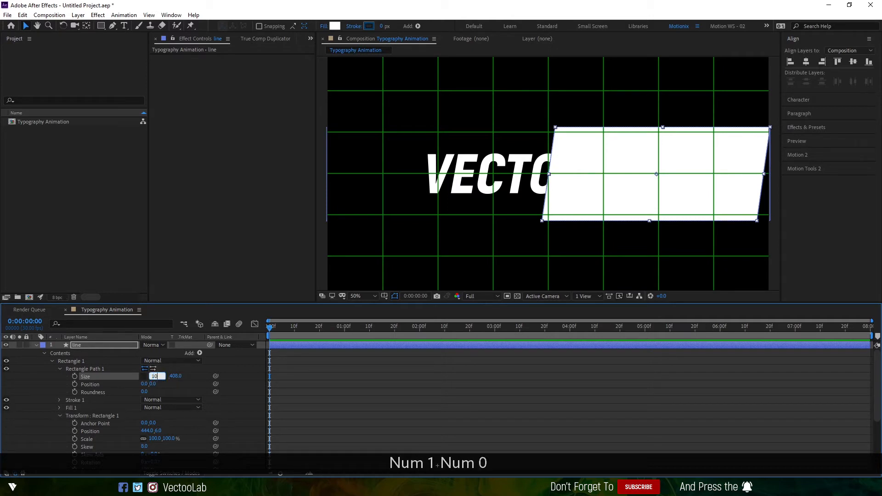
key("Return")
left_click(158, 373)
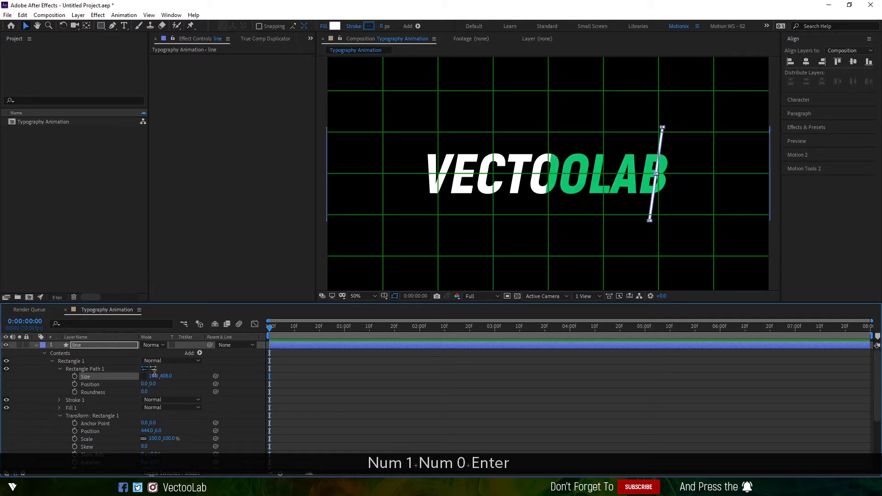
type("15")
key("Return")
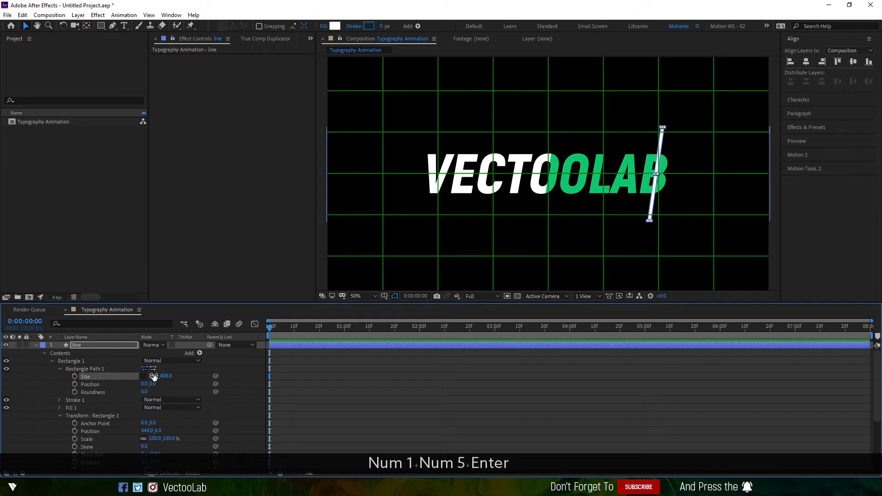
Step: Center the line layer horizontally in the composition and reduce the width of its Rectangle Path 1 to 10
left_click(86, 347)
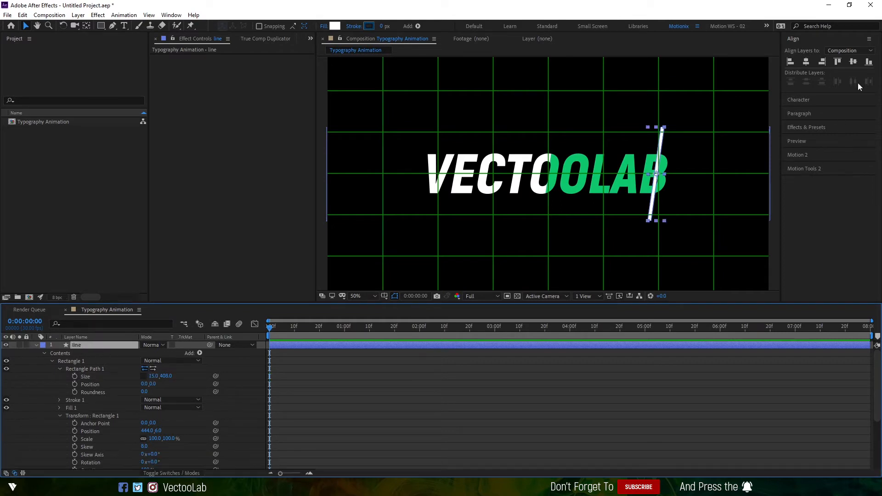
left_click(807, 62)
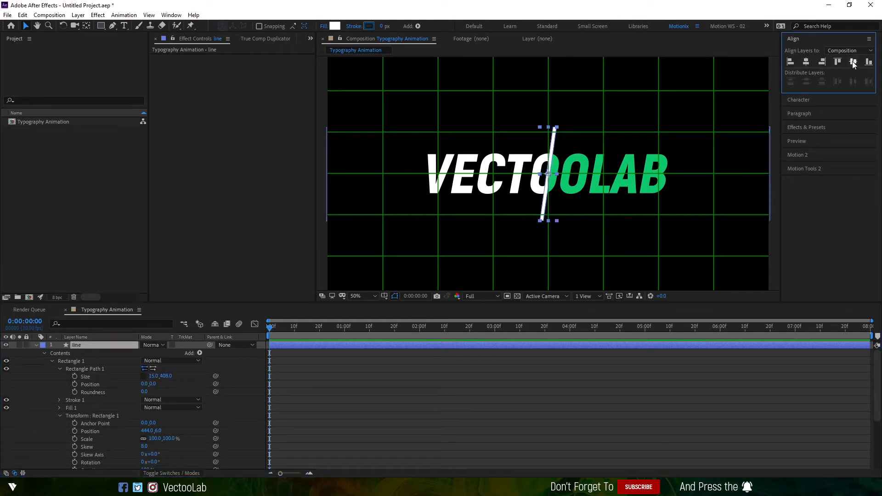
key("period")
key("period")
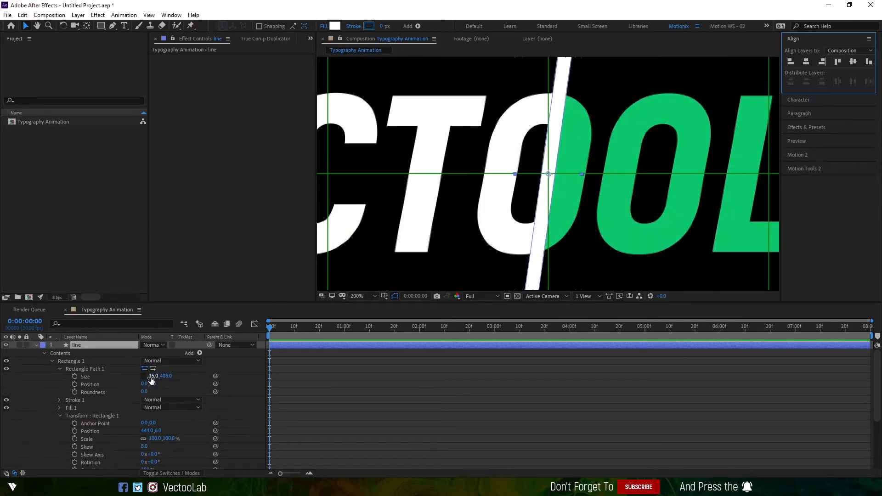
left_click_drag(153, 376, 149, 376)
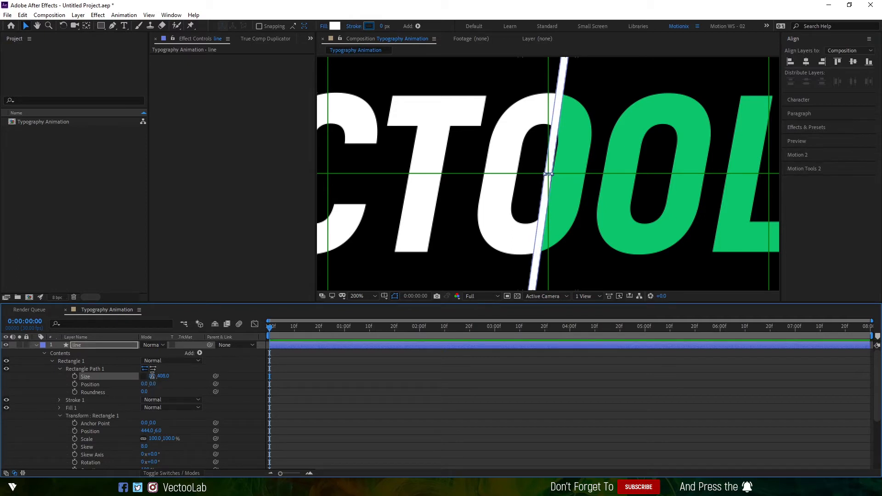
left_click(152, 376)
type("10")
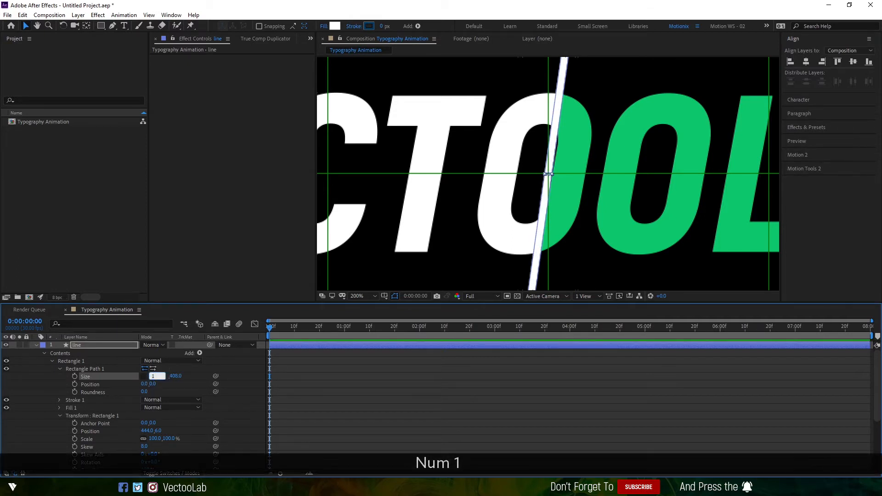
key("KP_Enter")
scroll(462, 241, "down", 4)
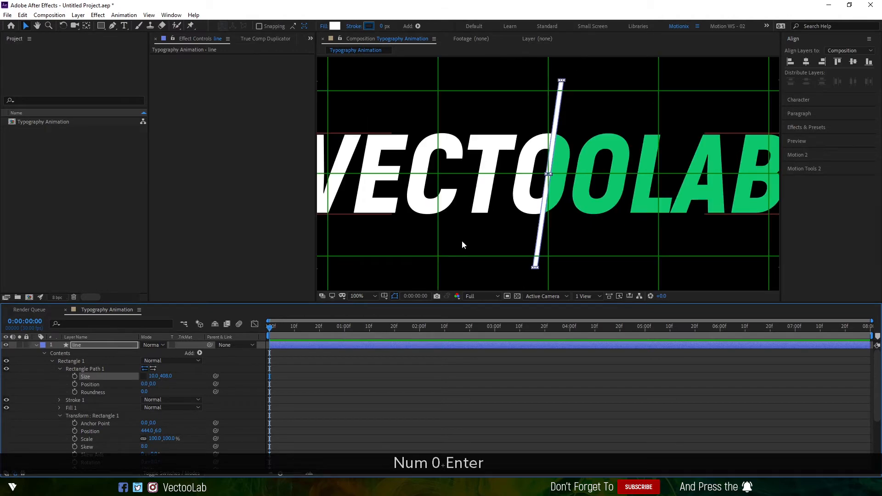
left_click(36, 345)
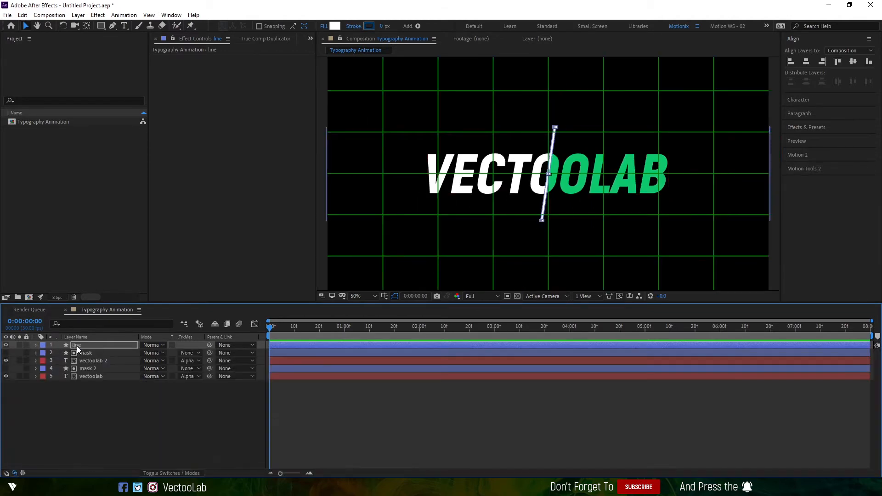
left_click(121, 397)
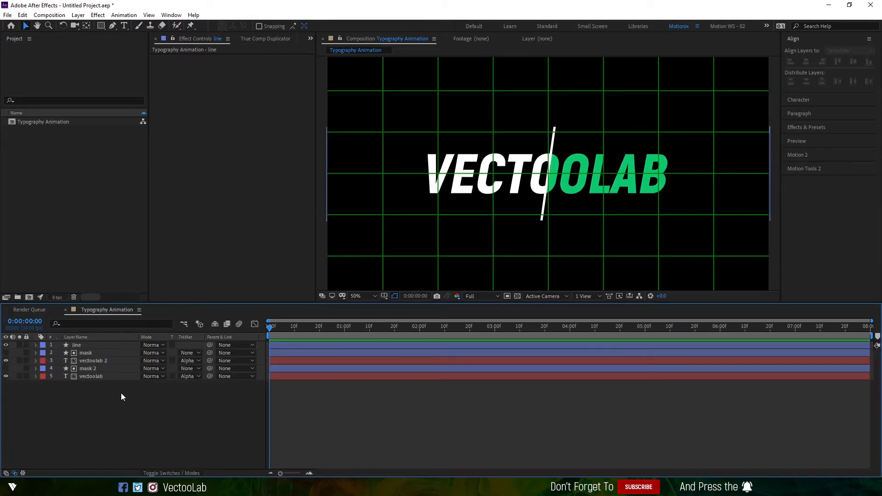
left_click(86, 345)
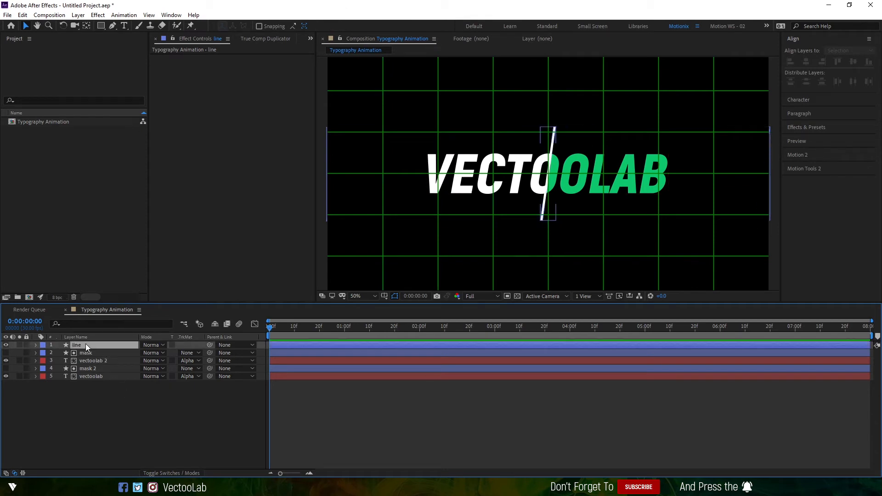
left_click(114, 423)
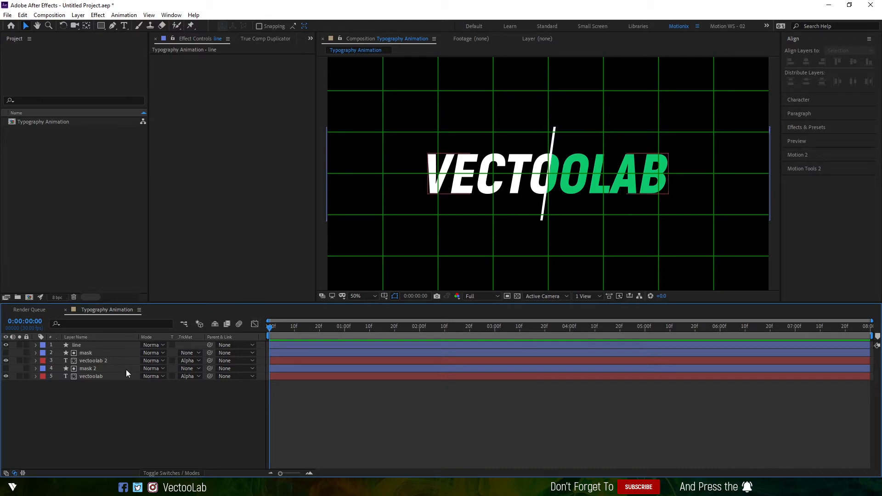
Step: Try a width of 12 for the line layer's Rectangle Path 1 and settle on a width of 15
left_click(32, 345)
left_click(35, 345)
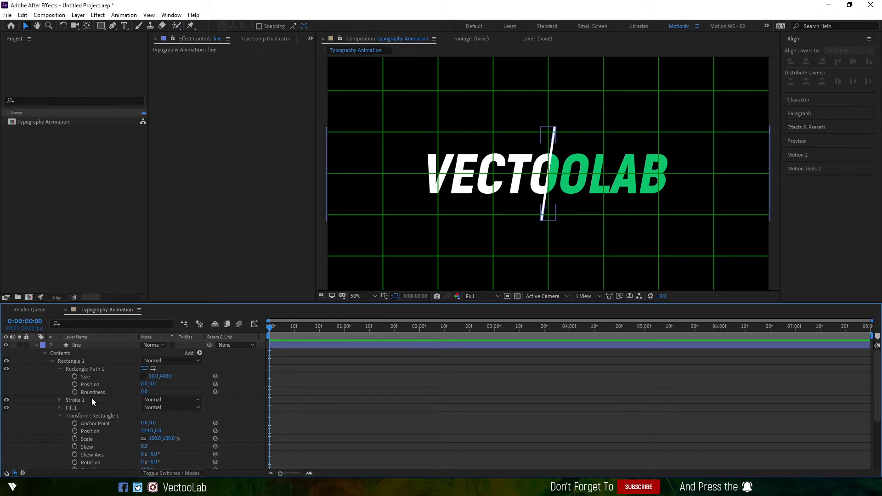
left_click(153, 376)
type("12")
key("Return")
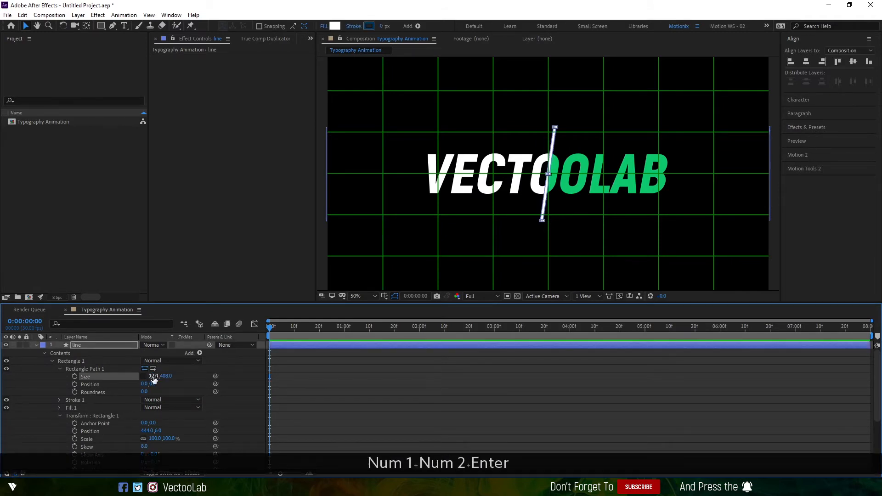
left_click(153, 376)
type("15")
key("Return")
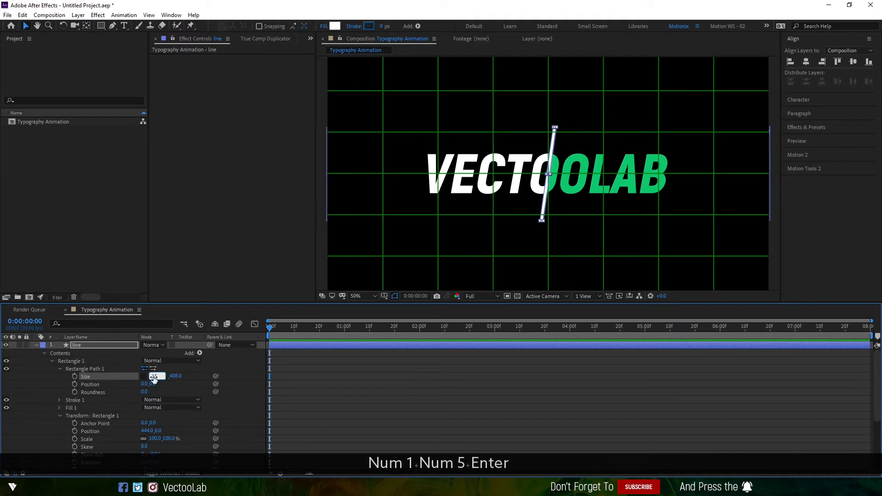
left_click(36, 345)
left_click(99, 402)
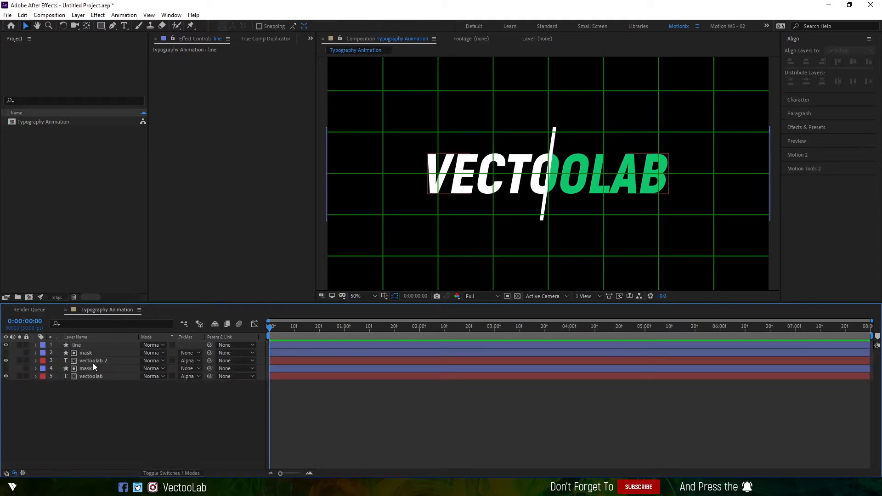
Step: Create a Size keyframe for the line layer's Rectangle Path 1 at frame 2 and move it to frame 15
left_click(92, 346)
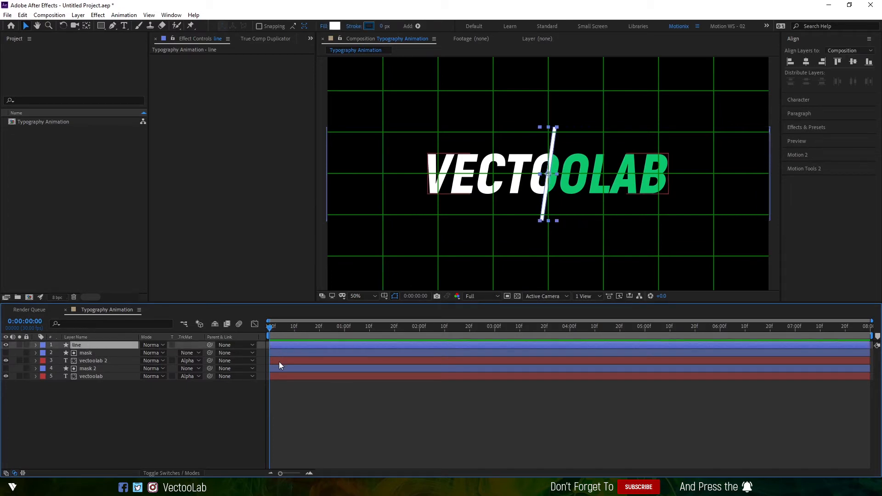
scroll(322, 354, "up", 5, "alt")
key("space")
left_click_drag(366, 427, 378, 421)
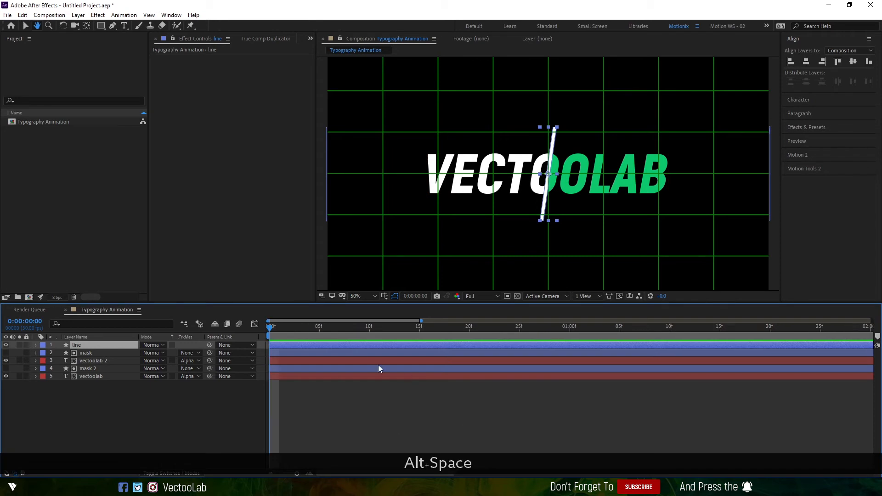
left_click_drag(272, 328, 290, 328)
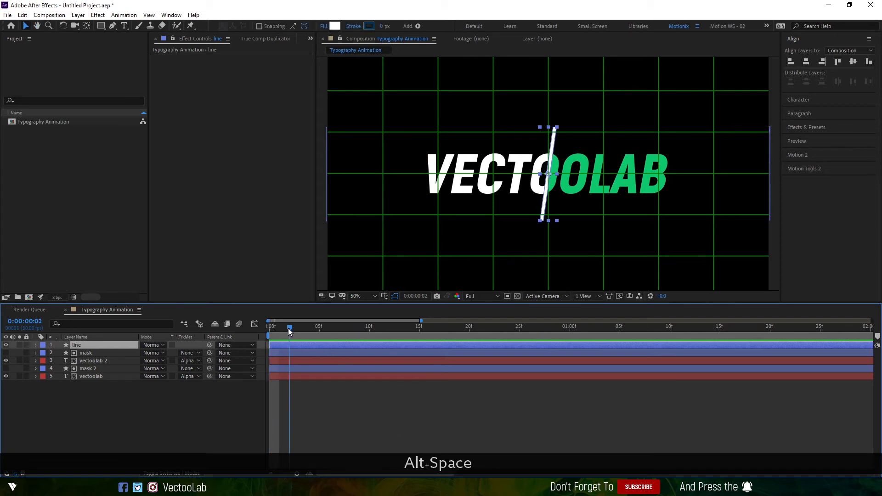
left_click(36, 345)
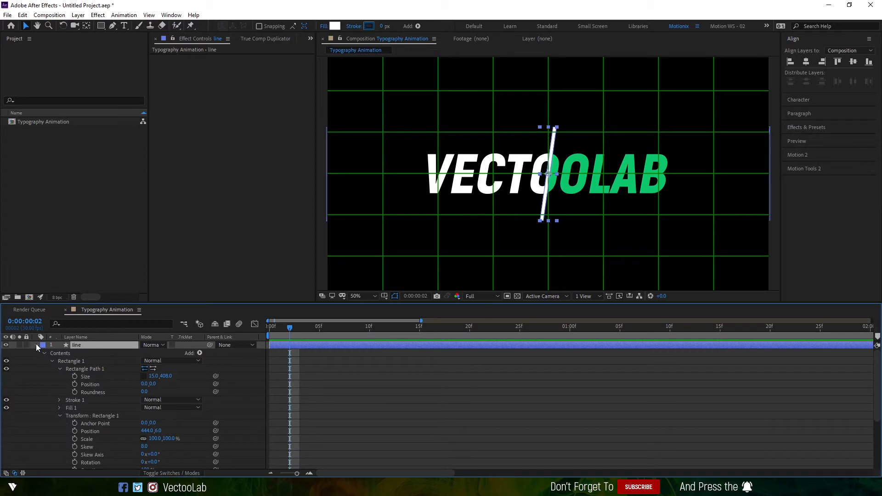
left_click(92, 377)
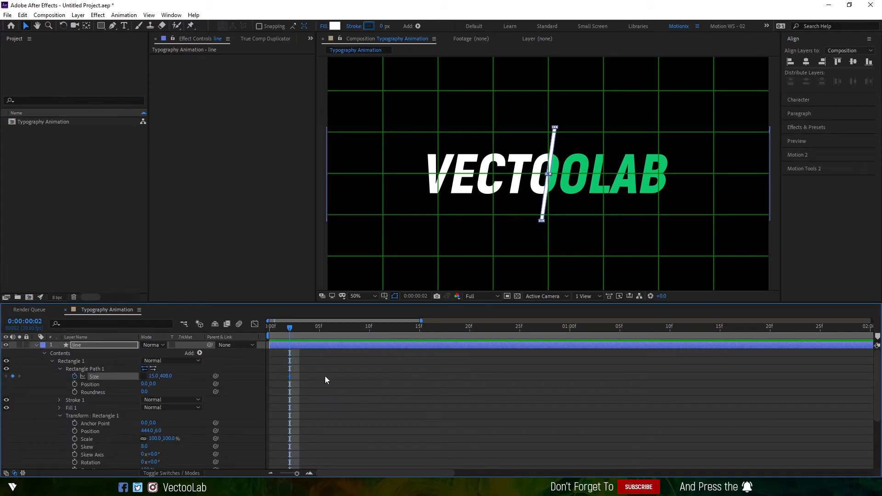
left_click_drag(289, 376, 420, 377)
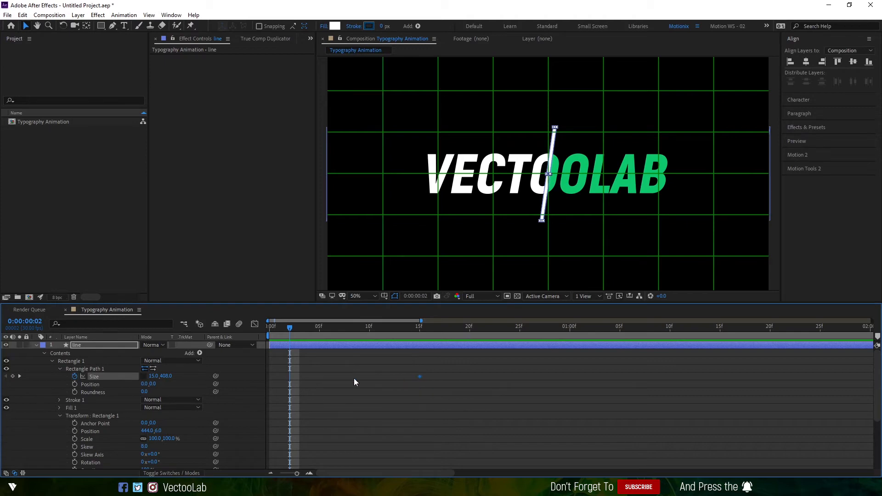
Step: Set the height in Rectangle Path 1's Size to 0 at frame 2 so the line starts collapsed
left_click(166, 376)
type("0")
key("Return")
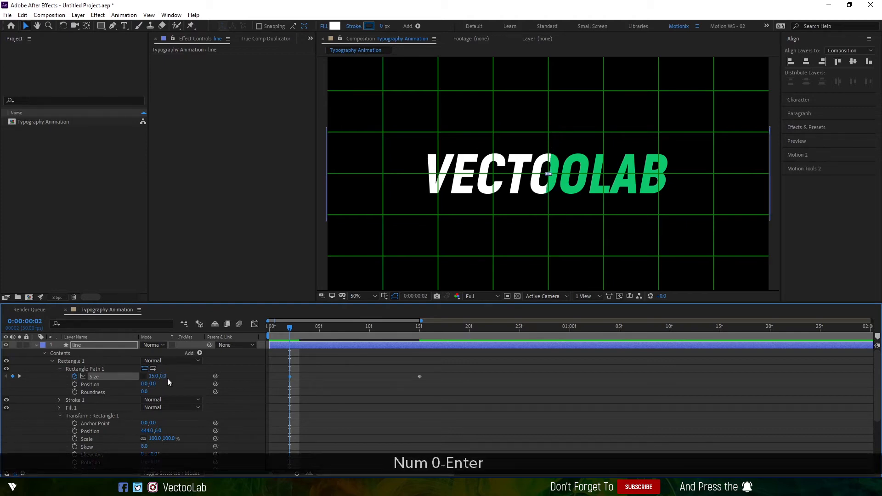
Step: Apply Easy Ease to both Size keyframes and shape their speed graph to peak early, with about 10% influence on the first keyframe
left_click_drag(288, 329, 505, 413)
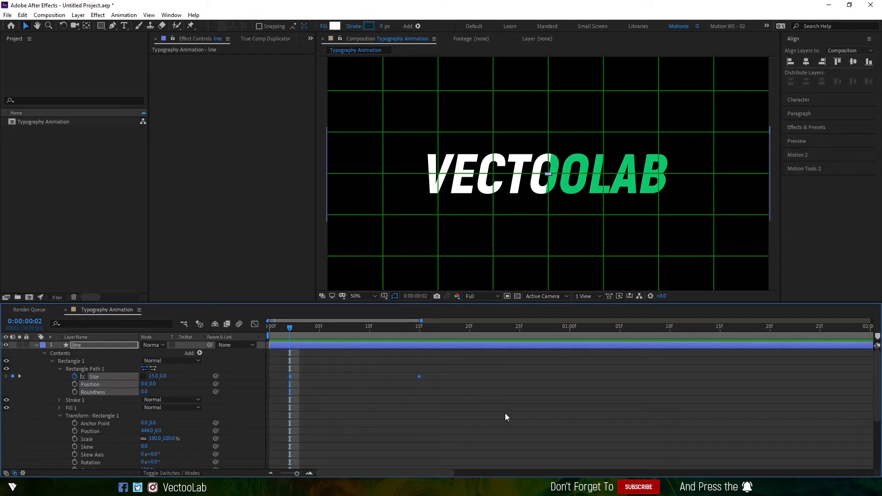
key("F9")
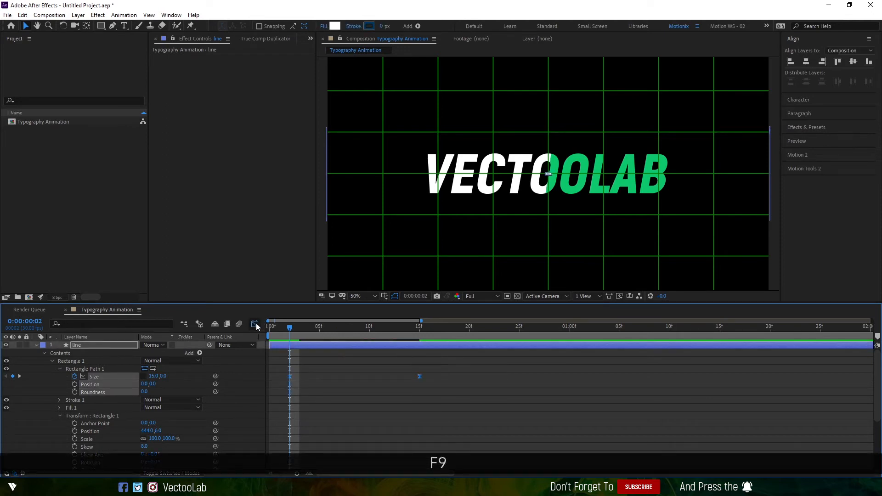
left_click(256, 324)
left_click_drag(386, 407, 296, 448)
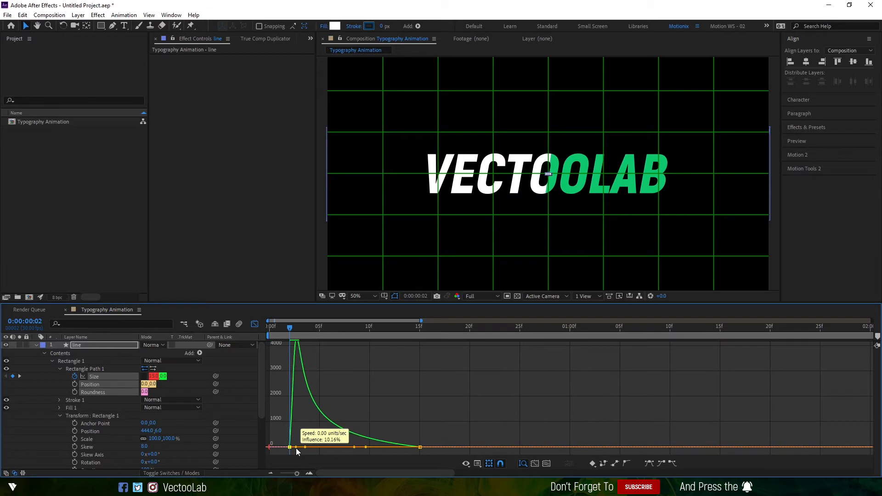
Step: Preview the line's growth animation from the first frame and close the Graph Editor
mouse_move(291, 327)
left_mouse_down()
mouse_move(387, 338)
mouse_move(270, 329)
left_mouse_up()
key("space")
key("space")
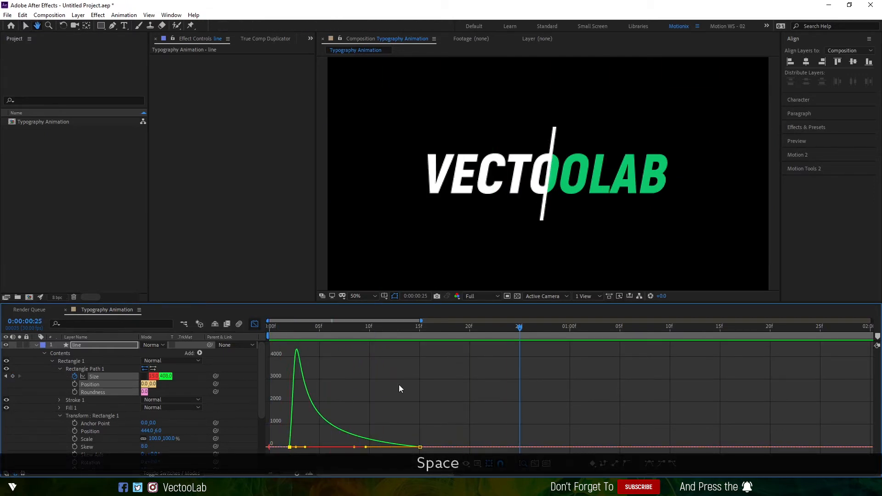
left_click(255, 325)
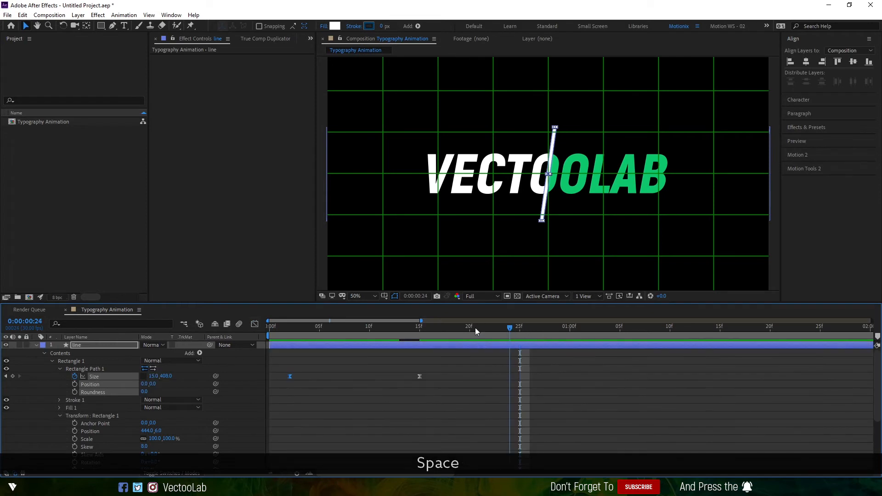
Step: Replay the line's growth animation from the first frame with a wider time range shown
left_click(369, 329)
scroll(351, 380, "down", 4, "alt")
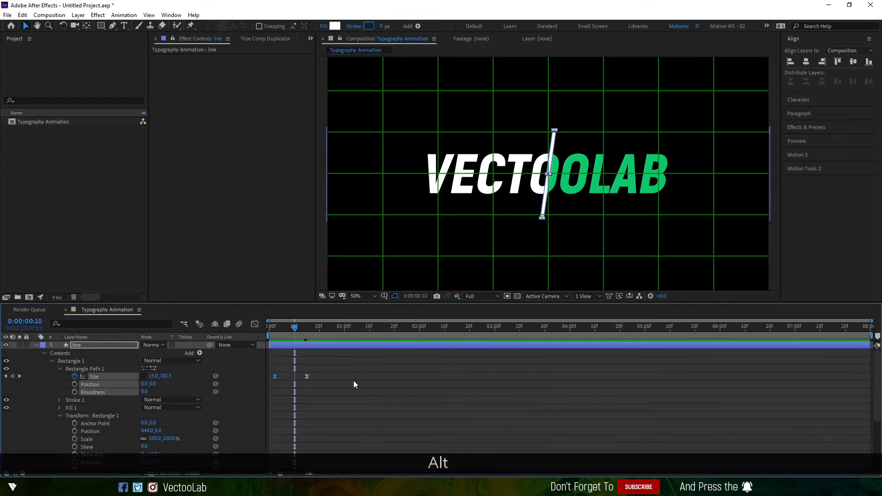
left_click_drag(292, 333, 271, 336)
key("space")
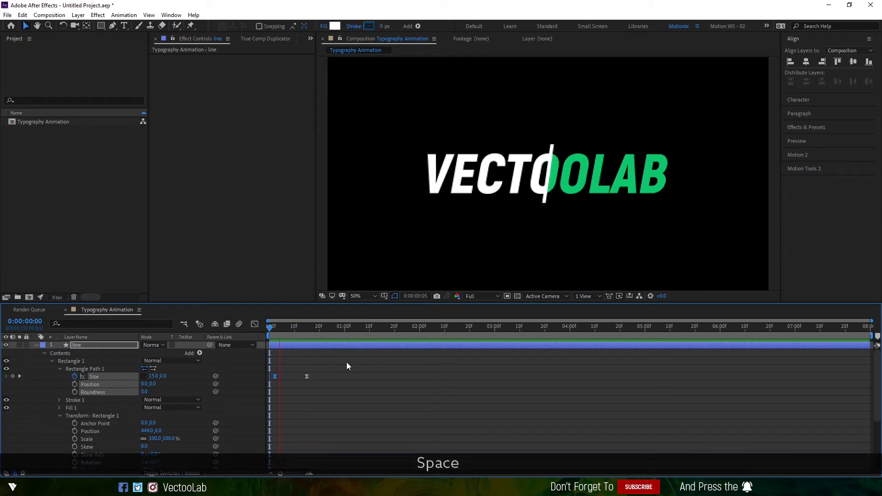
Step: Create Position keyframes for the vectoolab 2 and vectoolab text layers at frame 21 and move them to about 0:00:01:20
left_click_drag(338, 329, 322, 329)
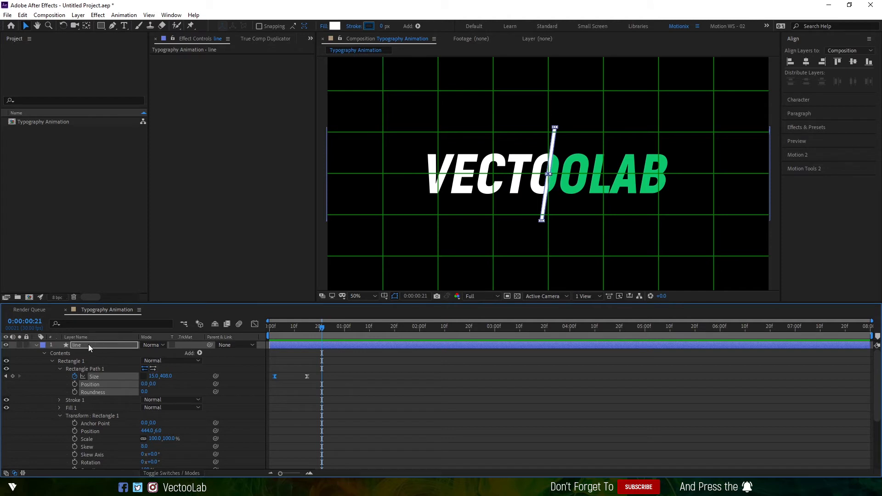
key("Return")
left_click(36, 345)
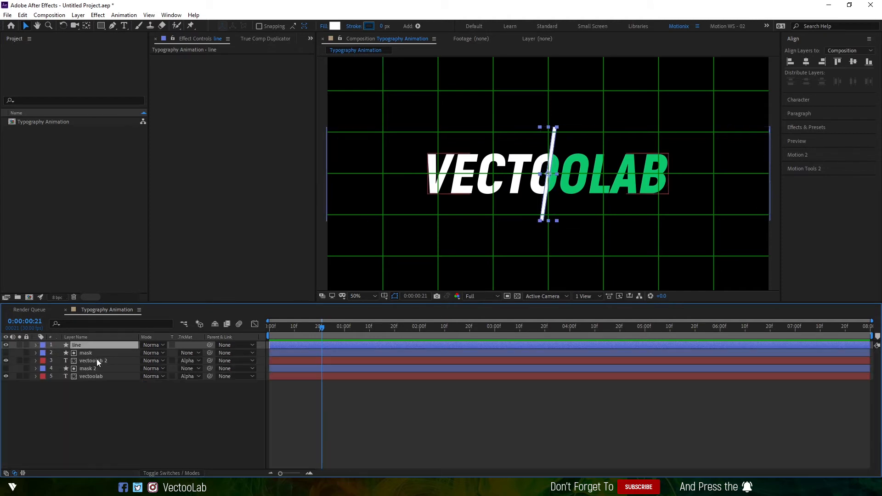
left_click(97, 361)
left_click(96, 376, "ctrl")
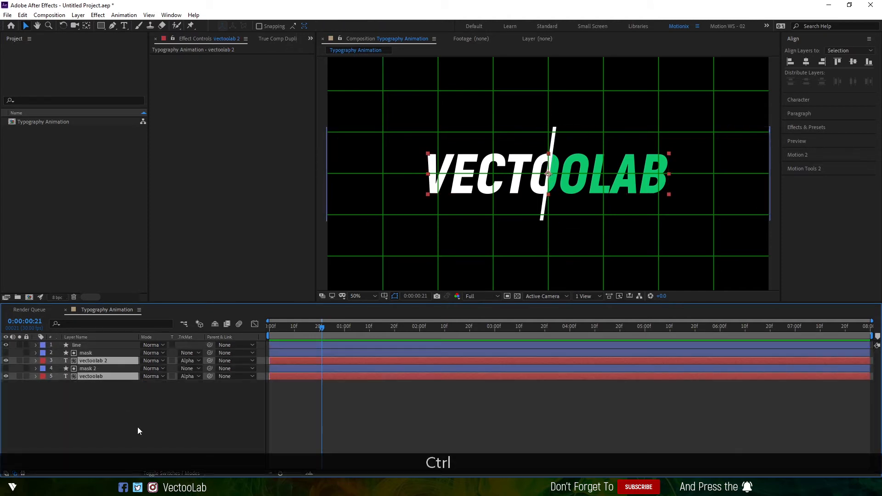
key("p")
left_click(59, 368)
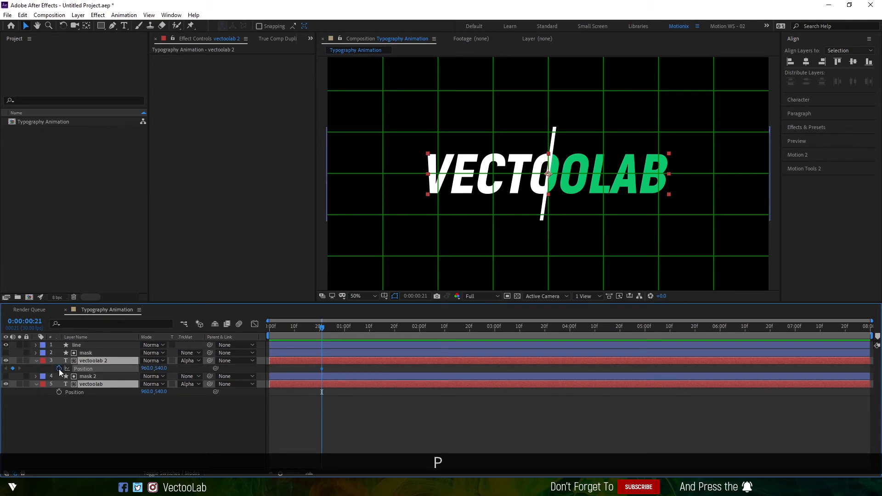
left_click_drag(322, 369, 395, 369)
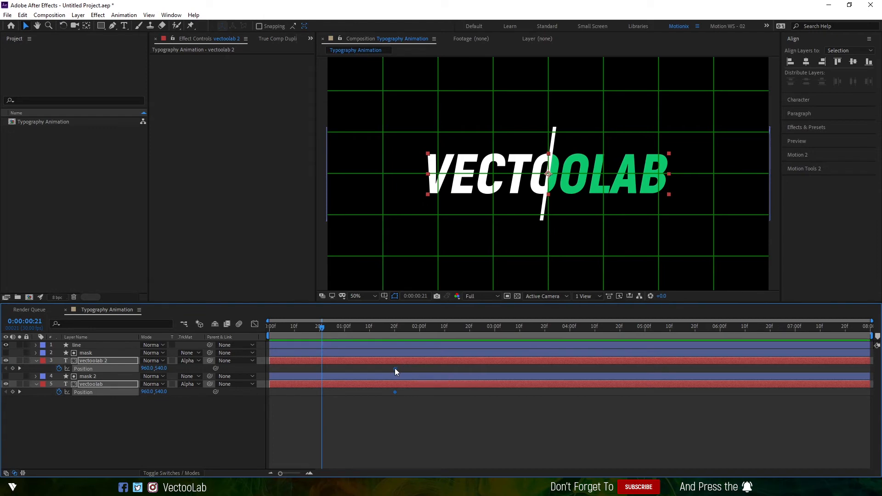
Step: At frame 21, set the X position of vectoolab 2 to 413 and of vectoolab to 1510, and preview the slide-in
left_click(138, 414)
left_click(107, 360)
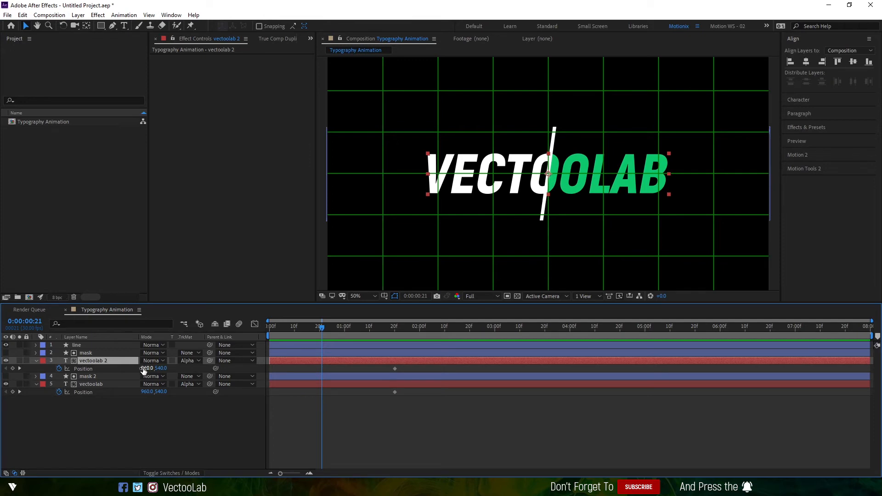
left_click_drag(144, 370, 90, 376)
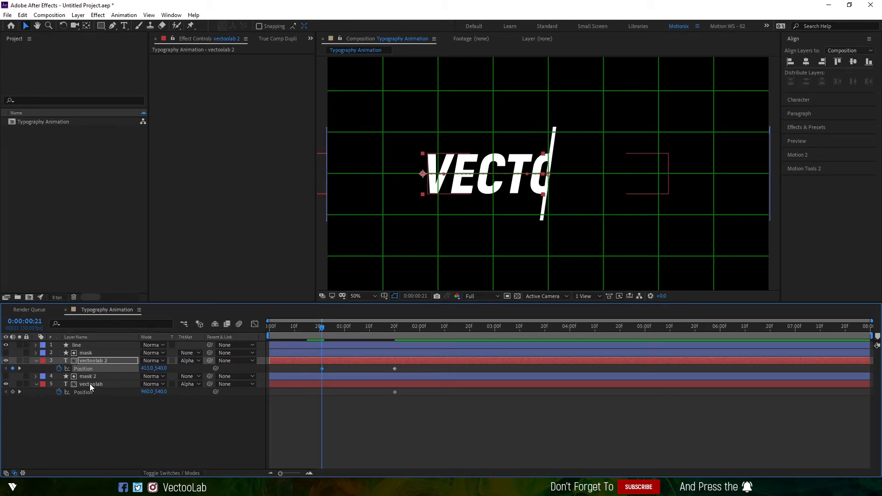
left_click(90, 384)
left_click_drag(145, 391, 396, 389)
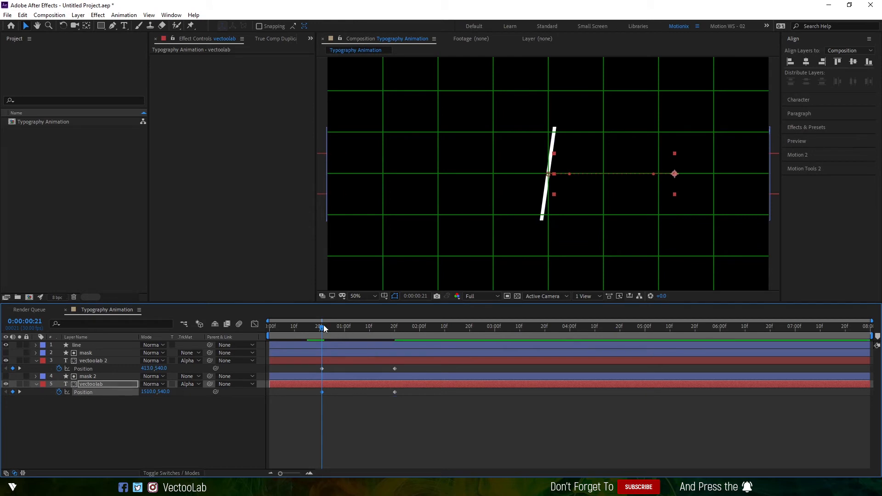
left_click_drag(322, 327, 229, 335)
key("space")
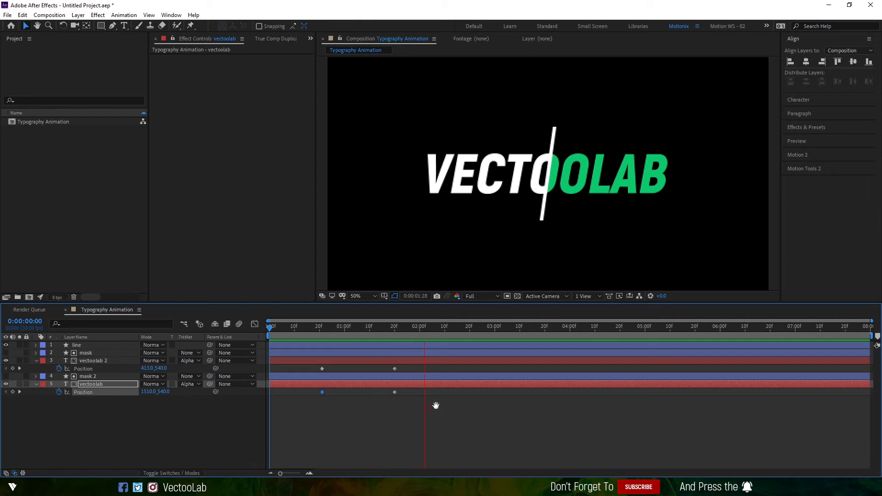
key("space")
Step: Apply Easy Ease to the Position keyframes of both text layers and shape their speed graph to peak early
left_click_drag(412, 421, 296, 365)
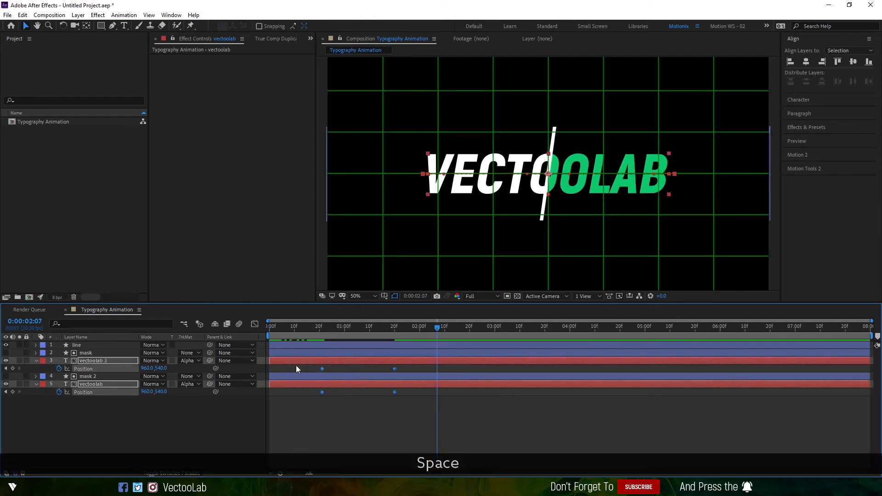
key("F9")
left_click(255, 324)
left_click_drag(377, 431, 327, 448)
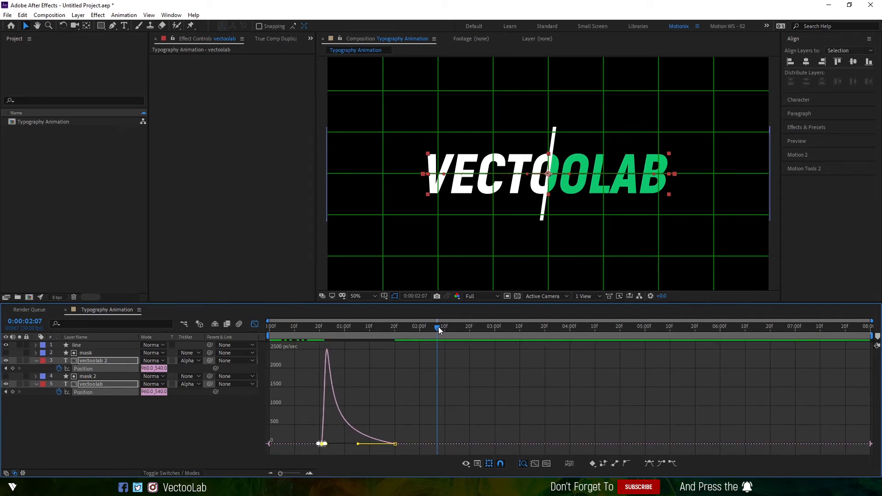
Step: Preview the eased text slide-in from the first frame and close the Graph Editor
left_click_drag(439, 331, 309, 346)
key("space")
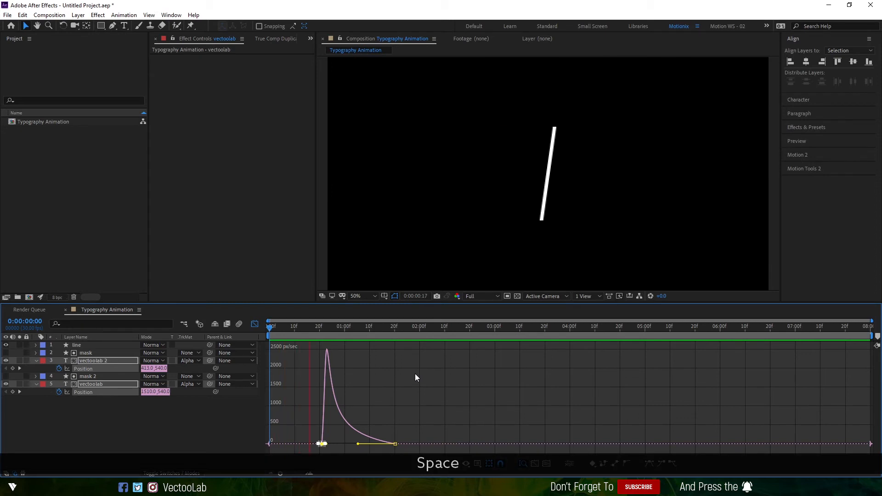
key("space")
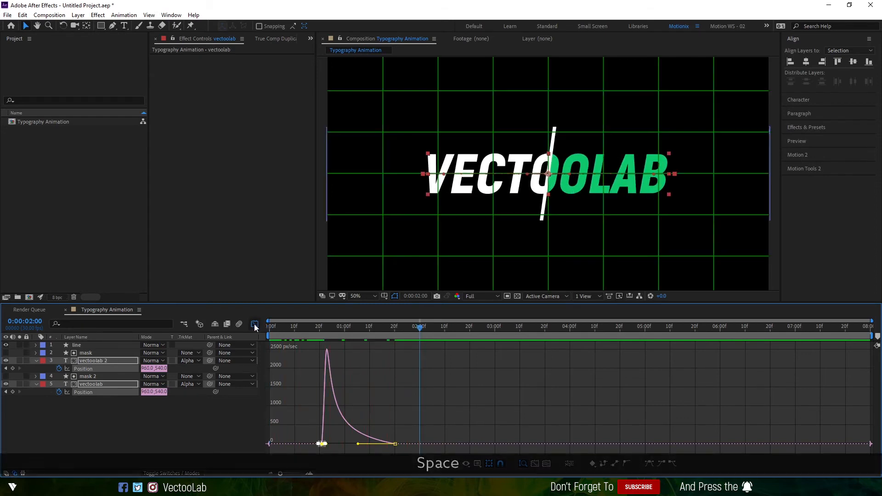
left_click(255, 325)
Step: Move the ending Position keyframes of both text layers earlier to about 0:00:01:17 and preview the faster slide
left_click(362, 426)
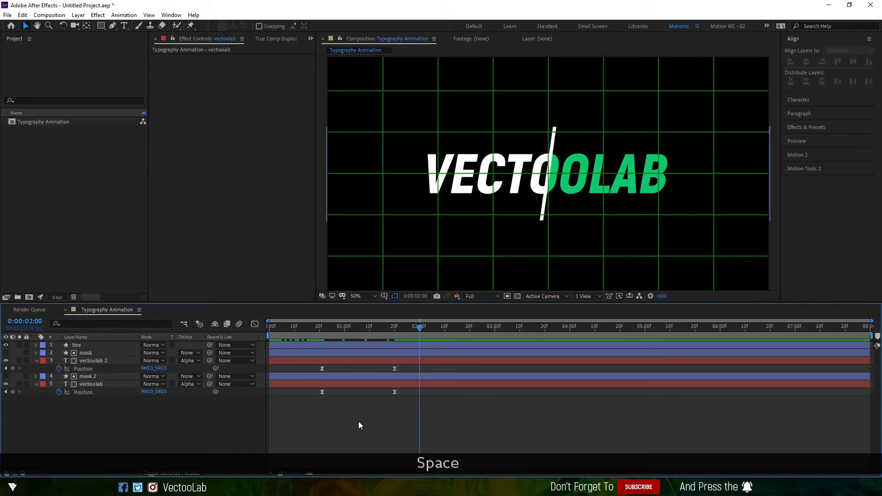
key("ctrl")
left_click_drag(404, 398, 387, 370)
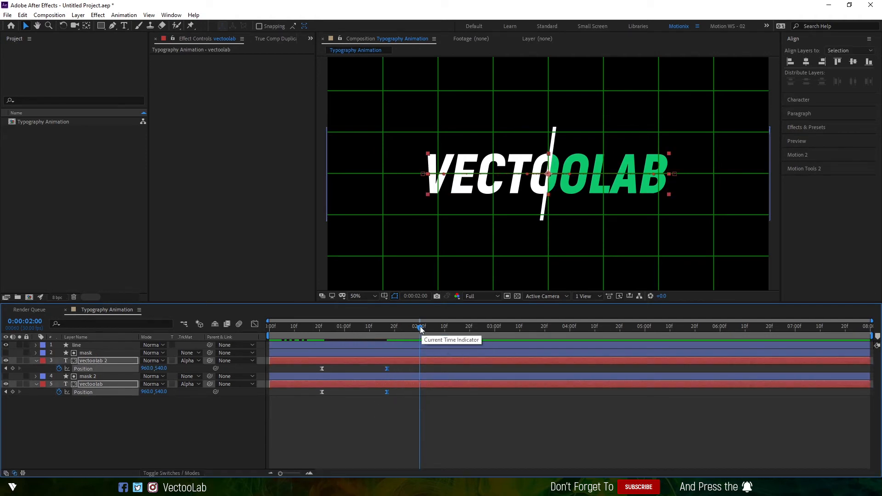
left_click_drag(420, 329, 269, 326)
key("space")
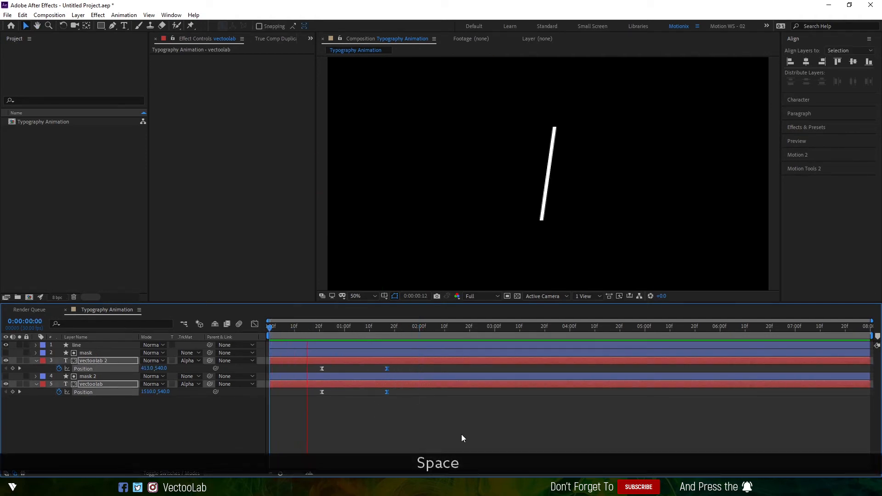
key("space")
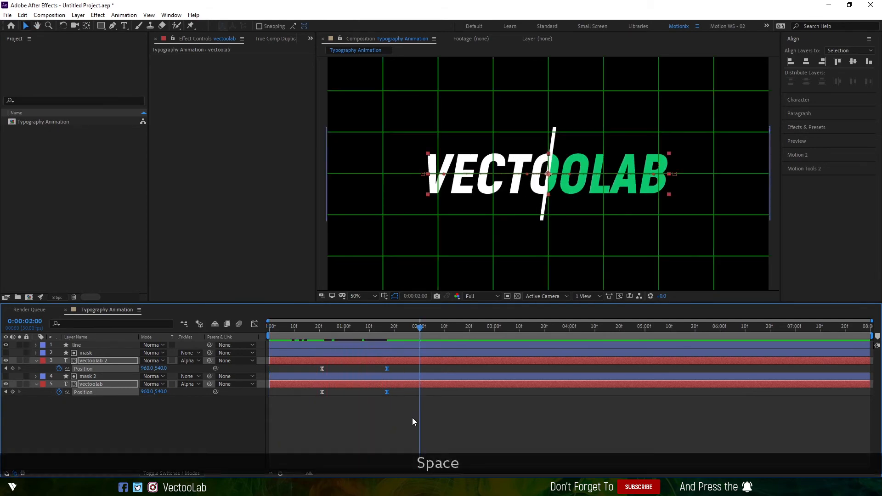
Step: Shift all Position keyframes of both text layers about 4 frames earlier, starting near frame 17, and preview the timing
left_click_drag(395, 412, 311, 370)
left_click_drag(422, 333, 270, 327)
key("space")
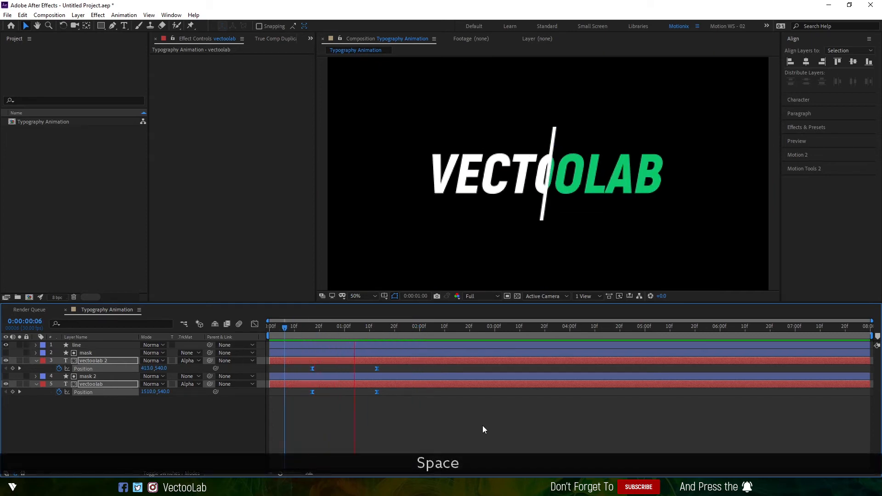
key("space")
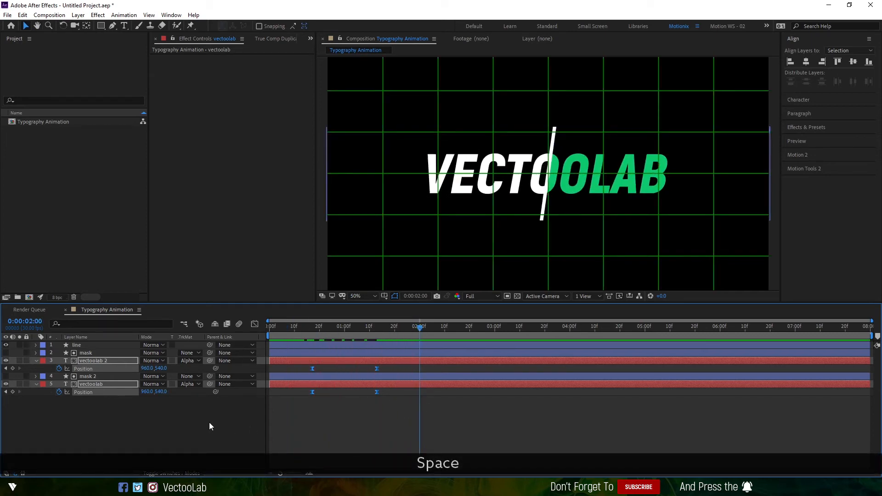
Step: Collapse both text layers and preview the combined line and text animation from the first frame
left_click(209, 423)
left_click(37, 361)
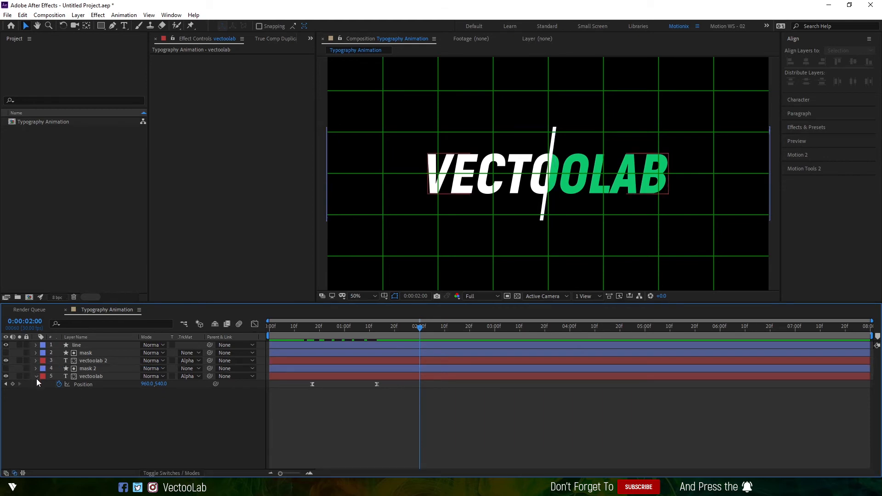
left_click(36, 376)
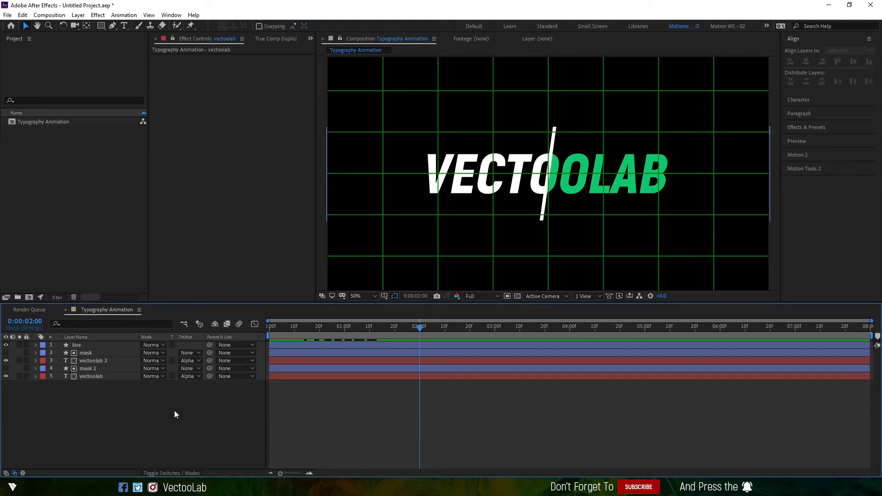
left_click_drag(421, 327, 205, 330)
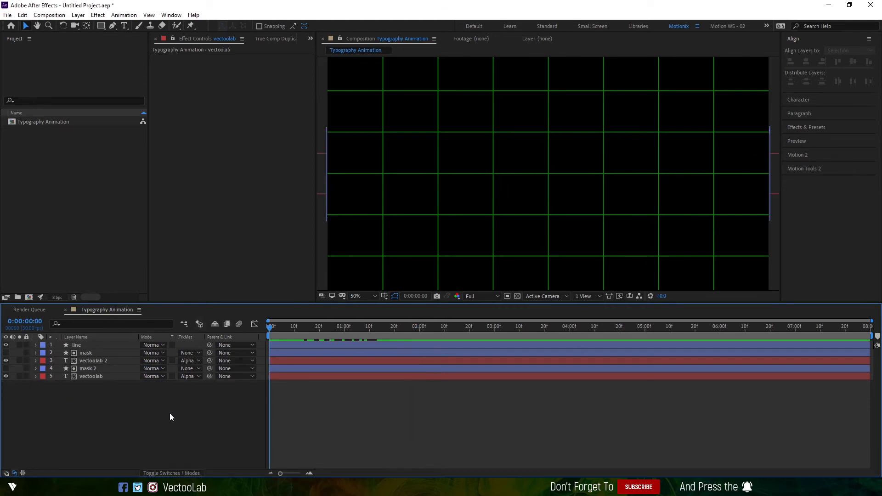
key("space")
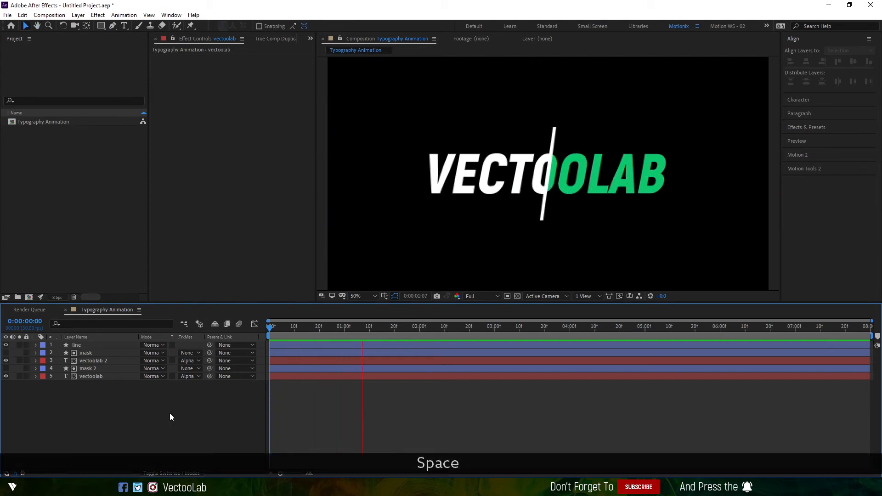
key("space")
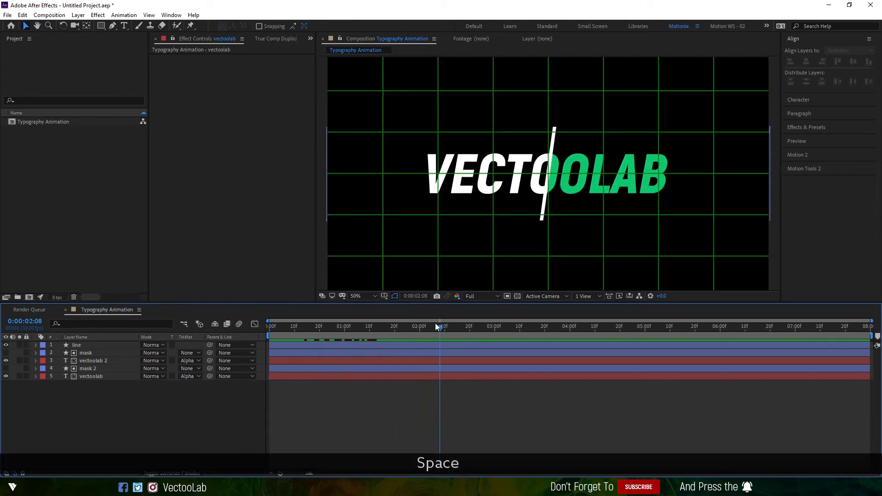
Step: Add the Transform effect to vectoolab 2 and create a keyframe for the effect's Position at 0:00:01:18
left_click_drag(436, 327, 390, 330)
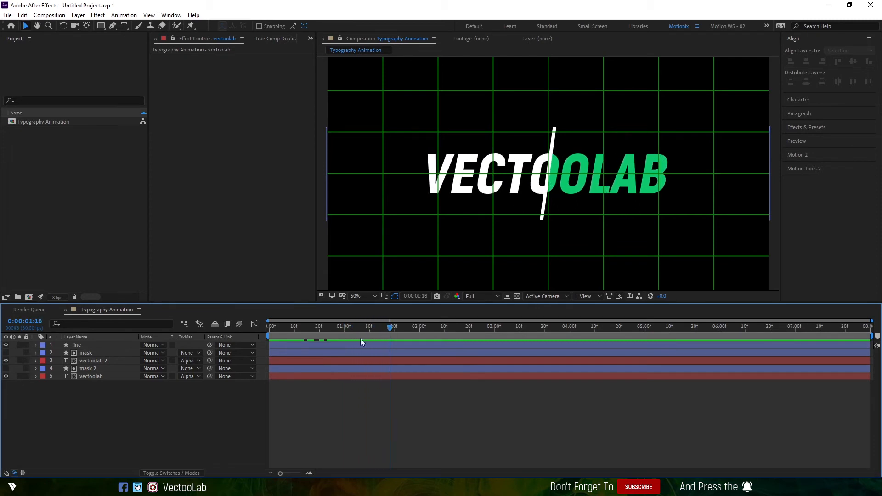
left_click(96, 360)
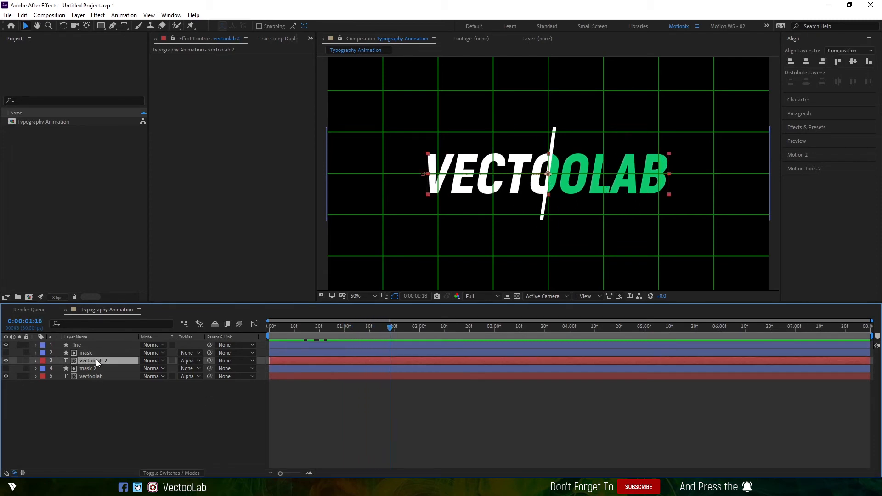
key("ctrl+space")
type("tra")
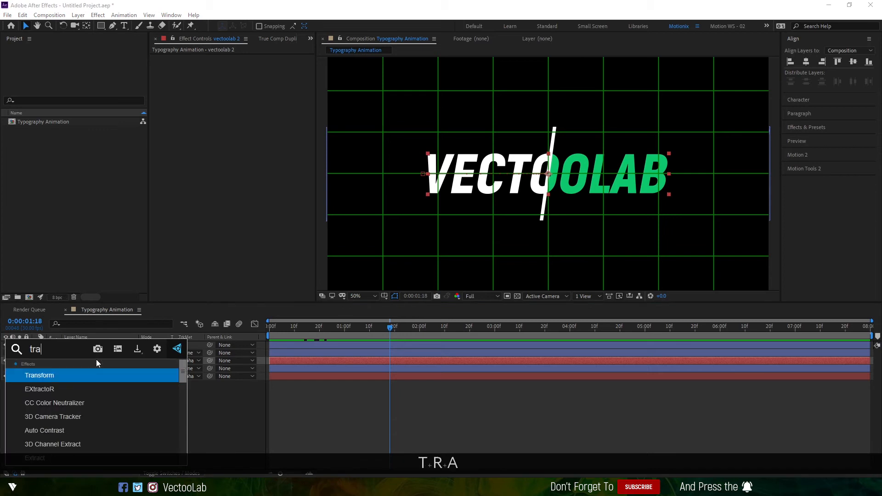
key("Return")
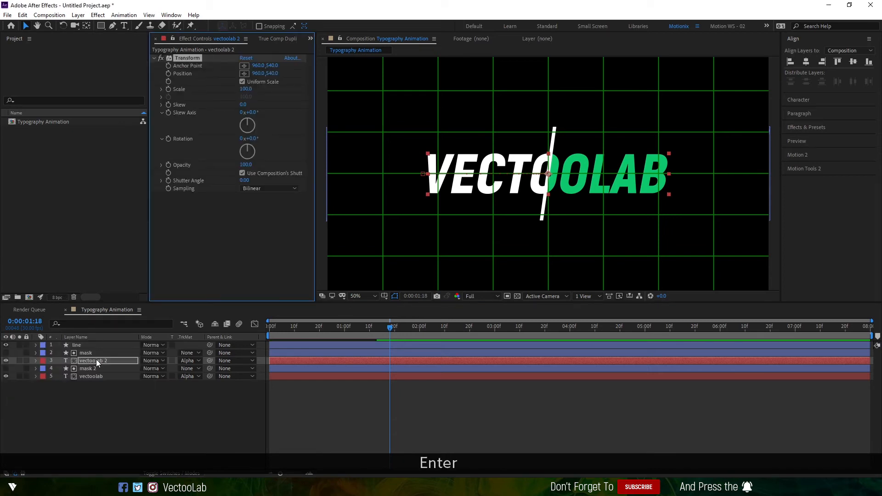
left_click(169, 73)
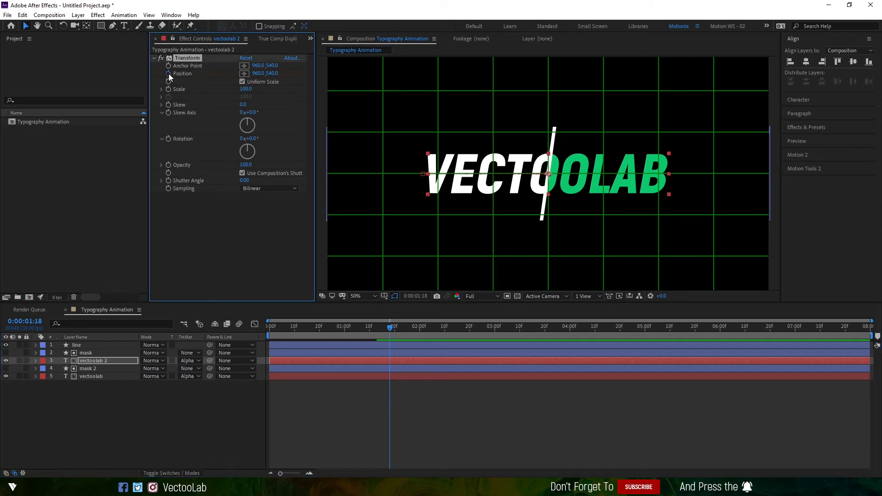
Step: Reveal vectoolab 2's keyframes and add a Transform effect Position keyframe at 0:00:02:01 with the Y value set to 580
left_click(93, 362)
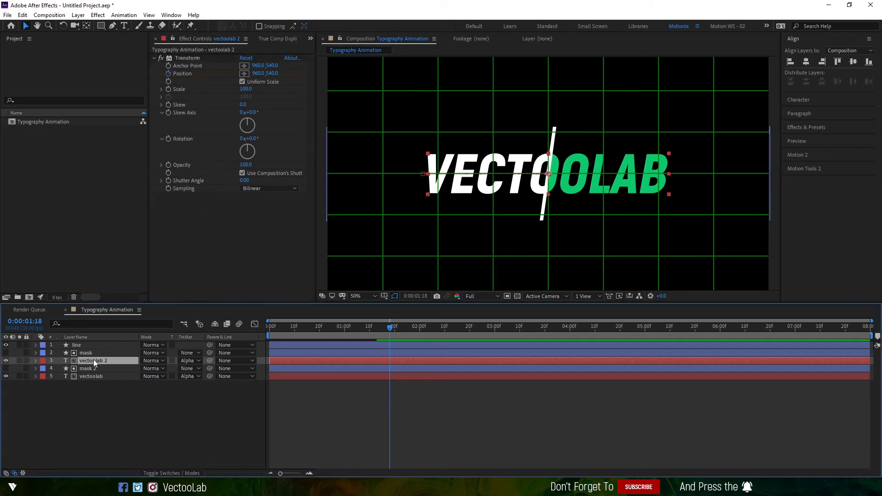
key("u")
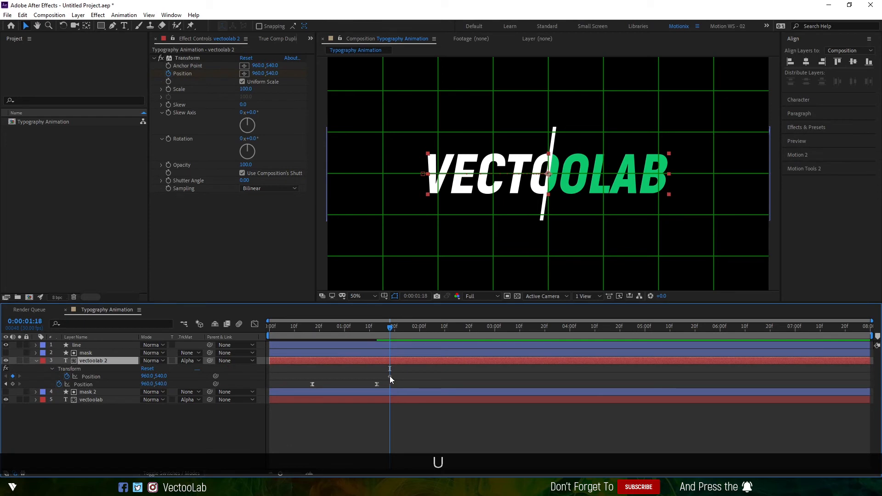
left_click_drag(390, 376, 423, 377)
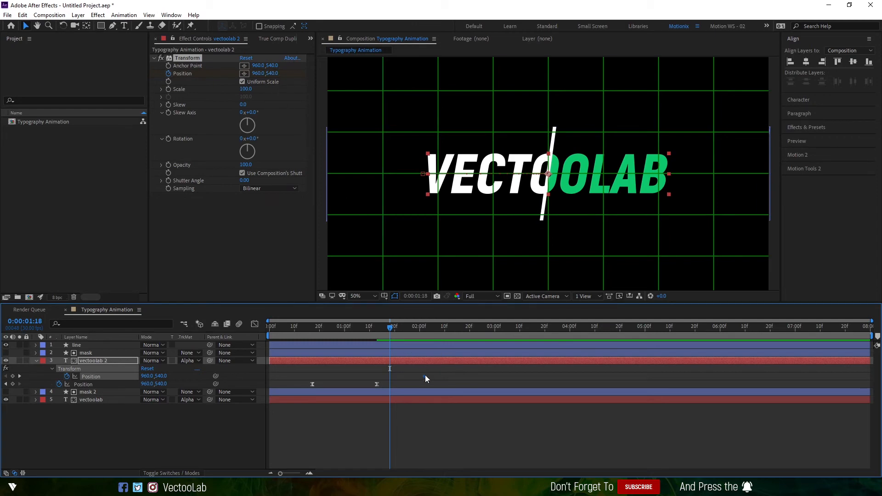
left_click_drag(426, 377, 390, 377)
left_click_drag(390, 327, 423, 327)
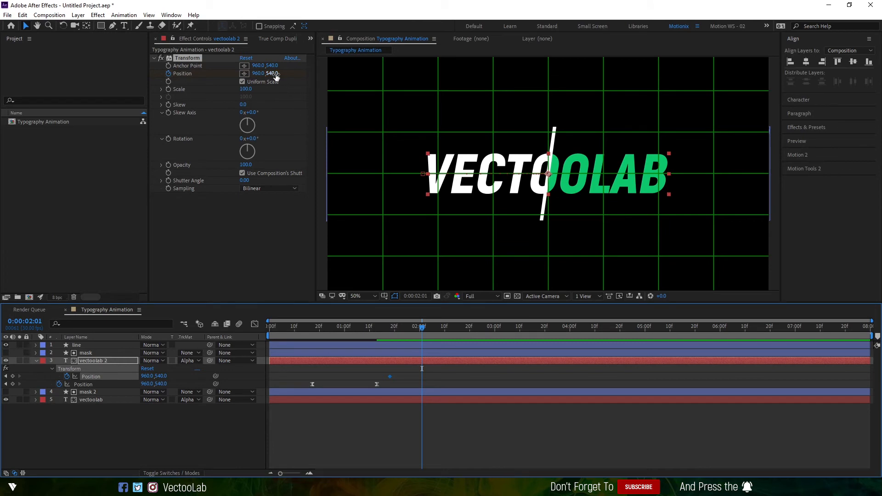
left_click_drag(273, 74, 292, 74)
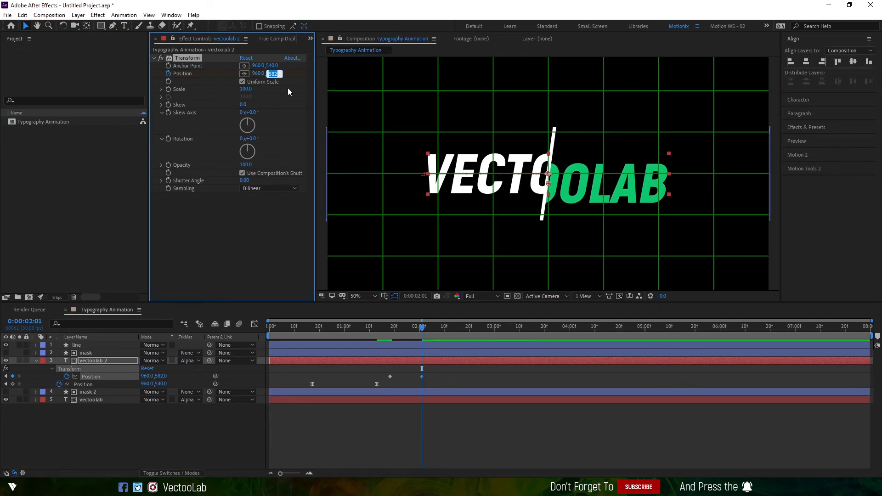
type("580")
key("Return")
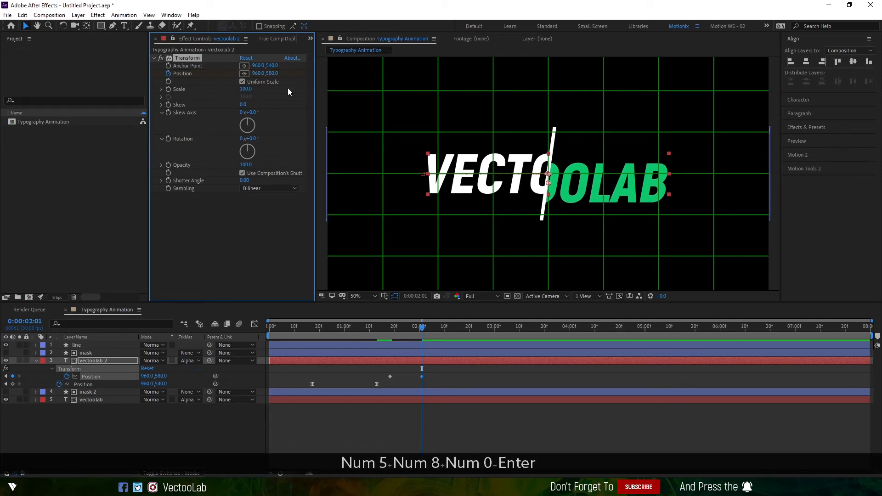
Step: Copy the animated Transform effect from vectoolab 2 onto the vectoolab layer at 0:00:01:18 and reveal that layer's keyframes
left_click_drag(423, 327, 390, 327)
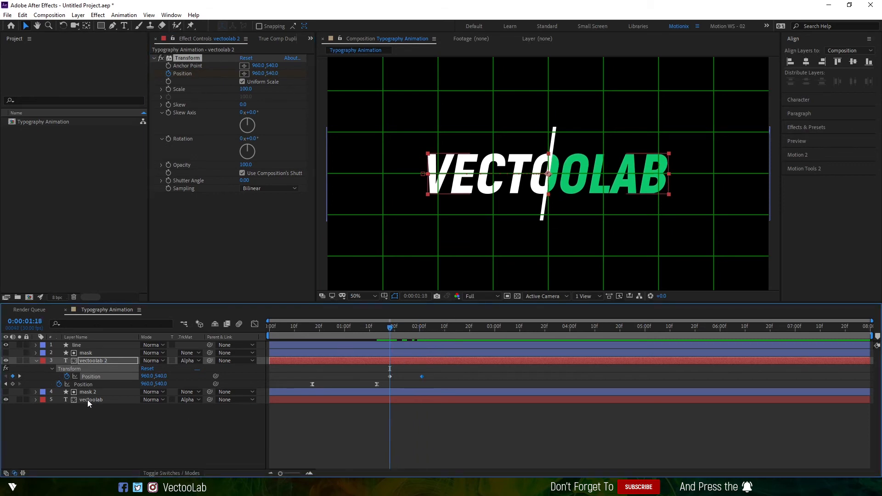
left_click(93, 361)
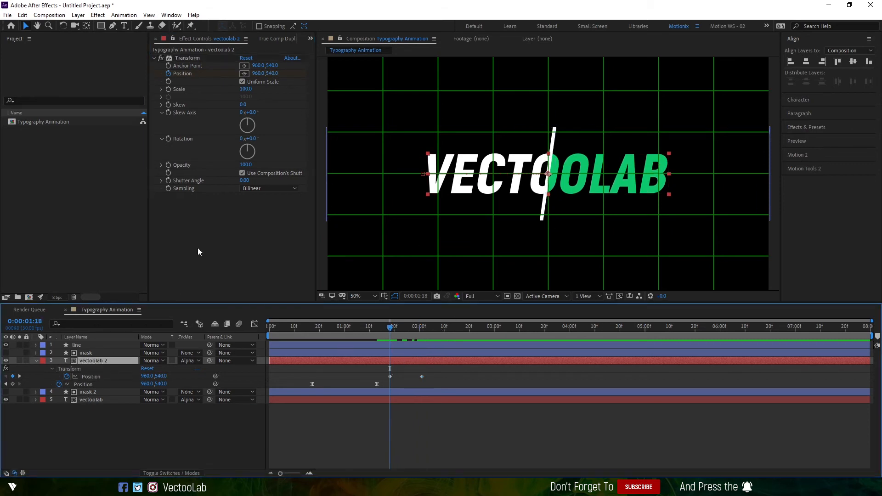
left_click(188, 57)
key("ctrl+c")
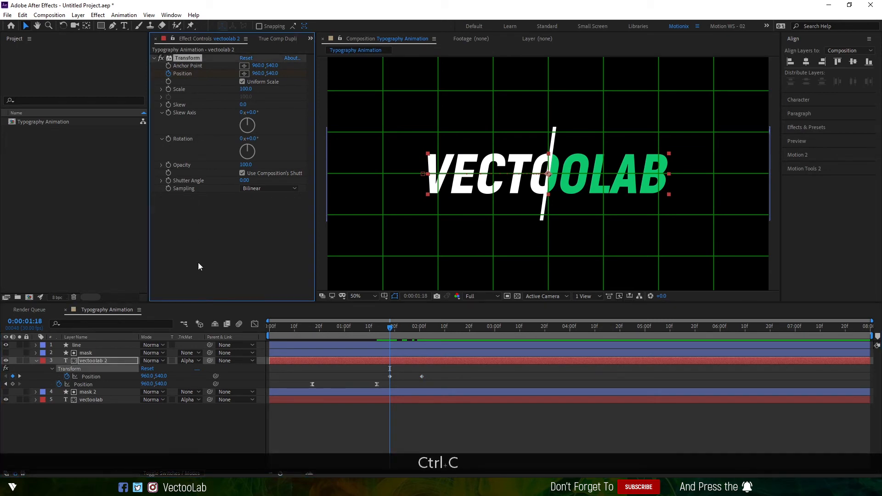
left_click(100, 399)
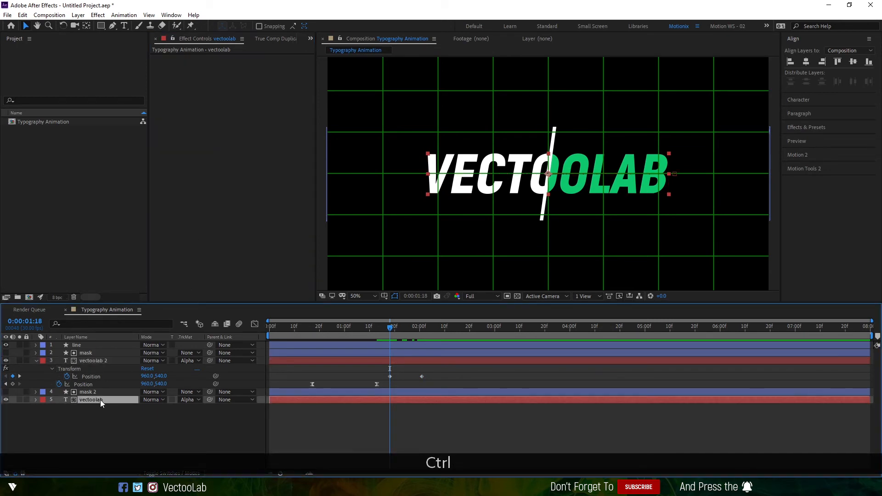
key("ctrl+v")
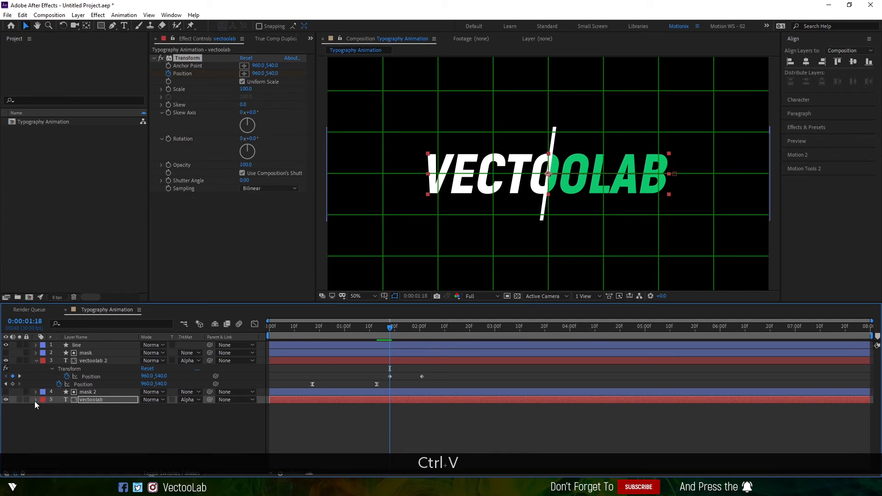
left_click(35, 399)
left_click(98, 360)
left_click(98, 400)
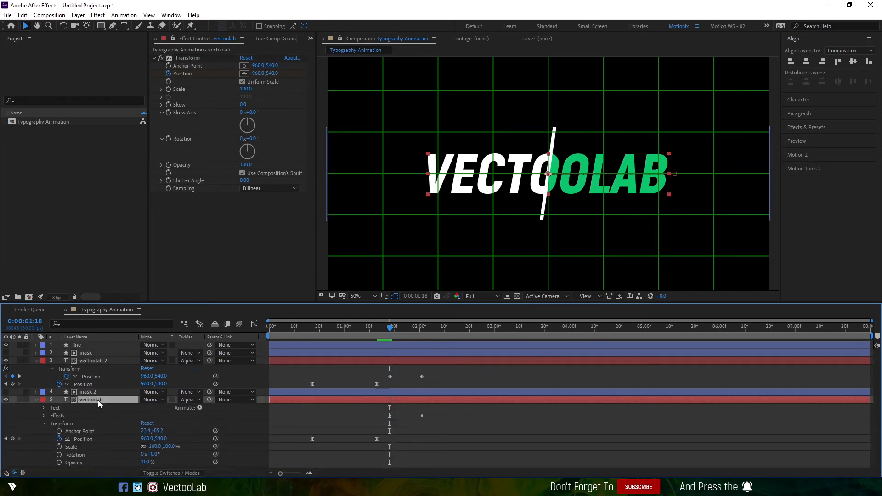
key("u")
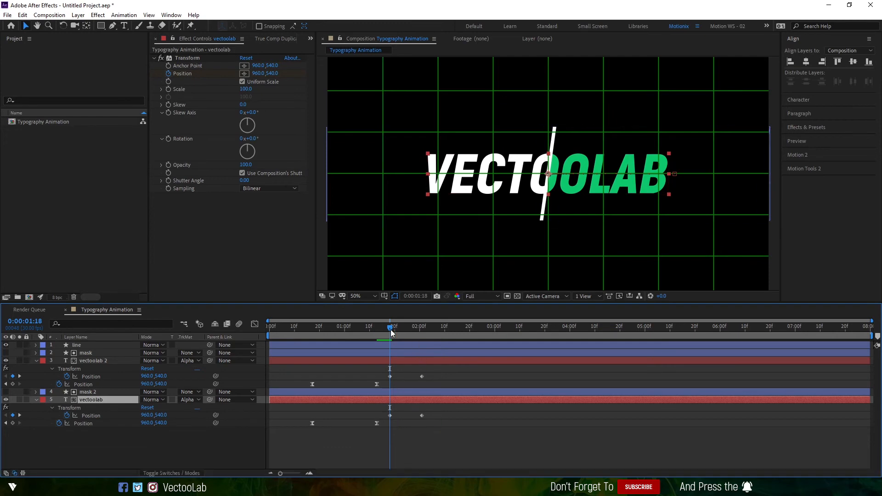
Step: Set the Y value of vectoolab's Transform effect Position to 500 at 0:00:02:01 and preview the animation from the first frame
left_click_drag(391, 330, 422, 335)
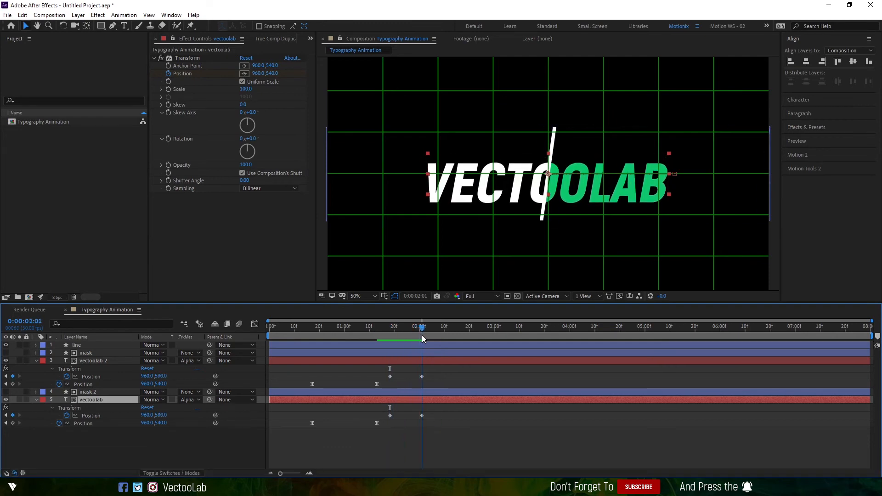
left_click(100, 447)
left_click(100, 399)
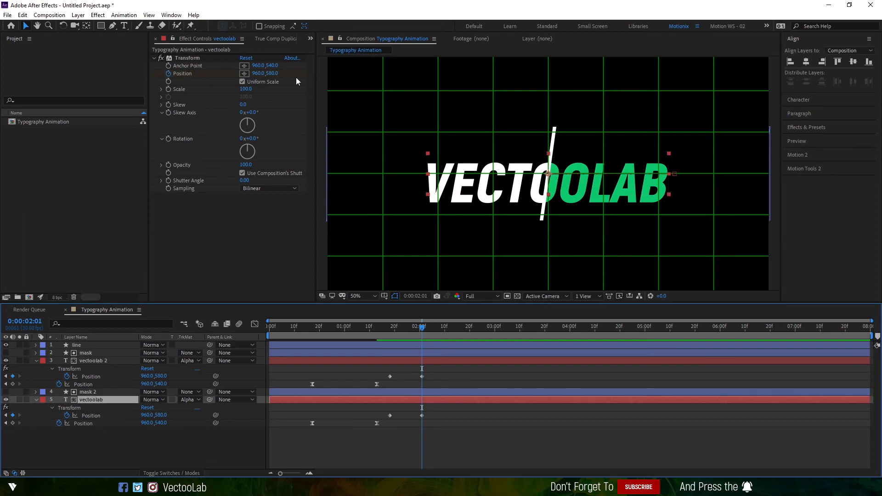
left_click_drag(271, 73, 230, 71)
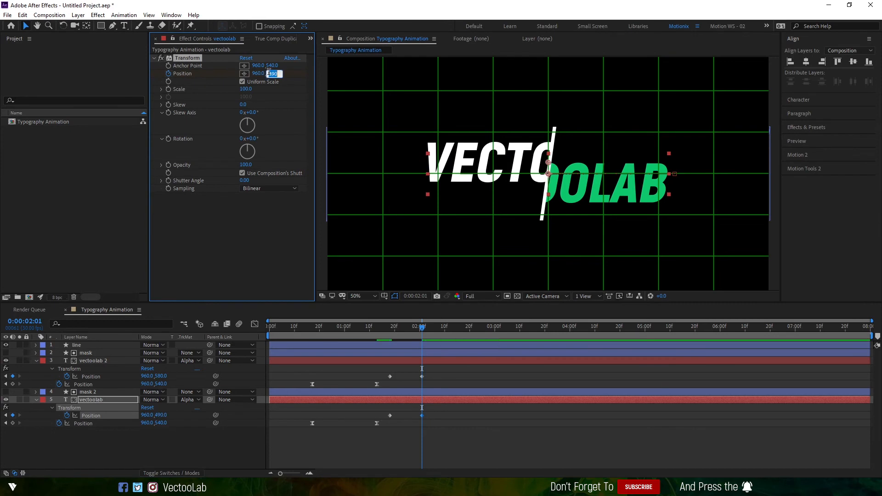
type("500")
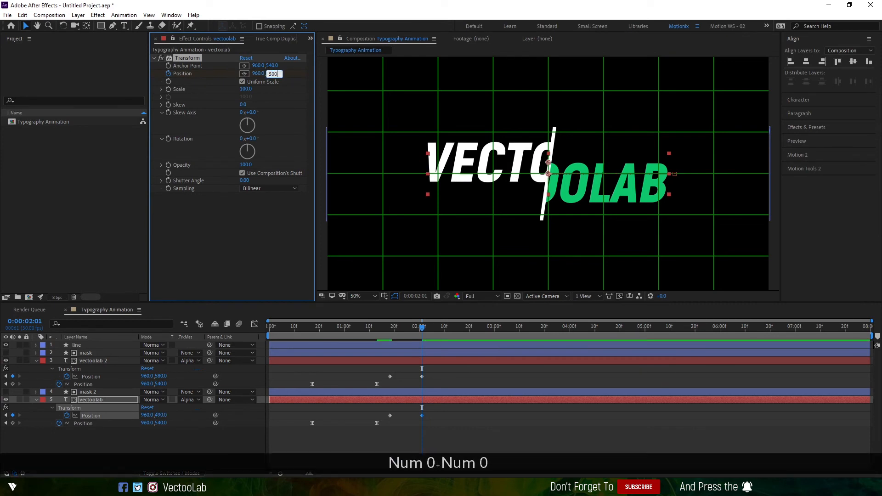
key("Return")
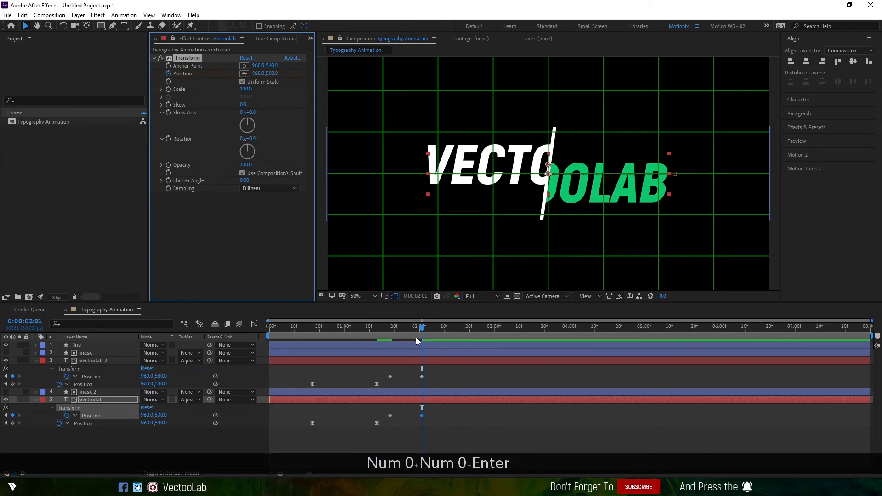
left_click_drag(421, 332, 269, 327)
key("space")
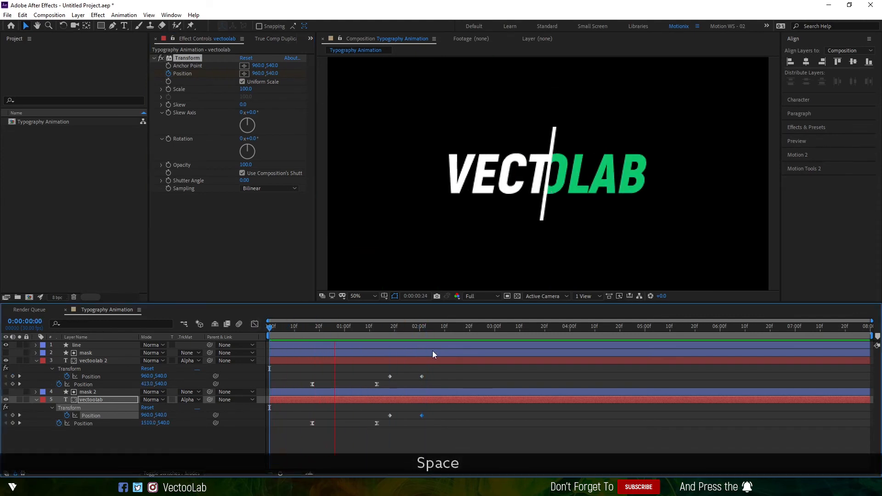
key("space")
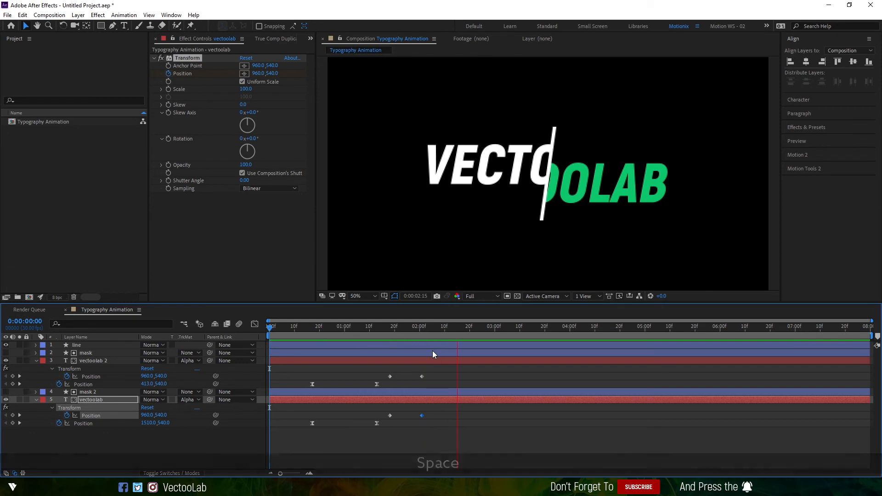
Step: Easy Ease both text layers' Transform effect Position keyframes, shape their speed graph into a sharp peak near 0:00:01:25, and preview from 0:00:01:16
left_click_drag(445, 416, 388, 367)
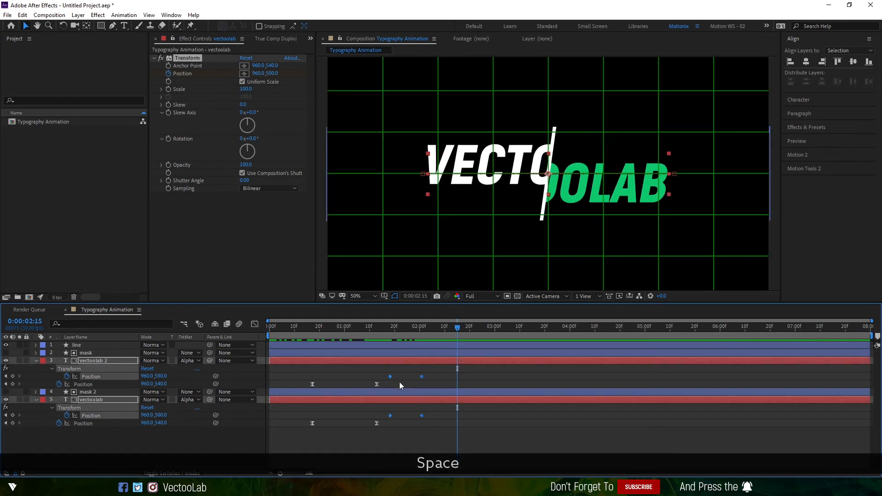
key("F9")
left_click(255, 324)
left_click_drag(458, 327, 409, 325)
left_click(422, 444)
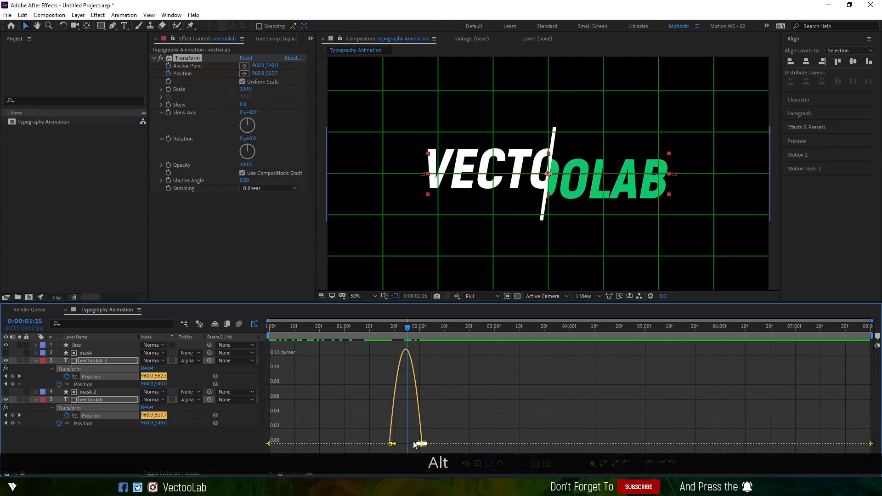
scroll(413, 441, "up", 5)
left_click_drag(413, 441, 387, 452)
left_click_drag(389, 332, 299, 329)
key("space")
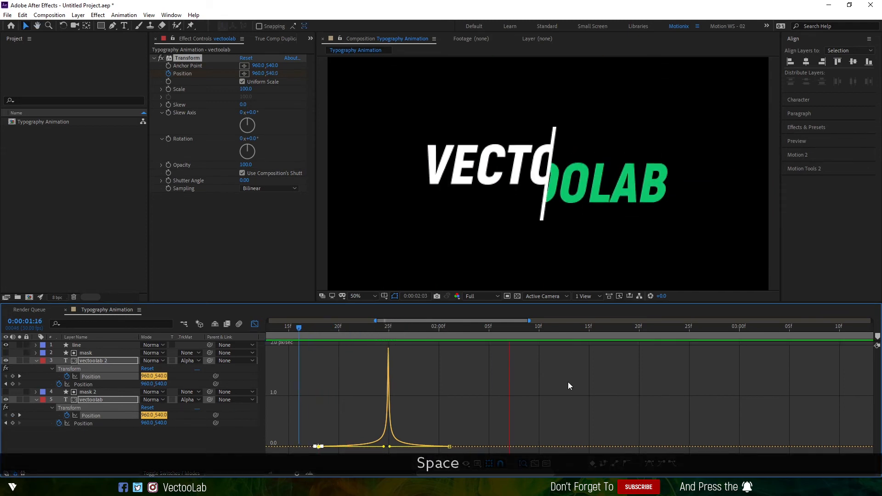
key("space")
Step: Close the graph editor and preview the eased text animation, including a playback from the first frame
left_click_drag(570, 332, 248, 329)
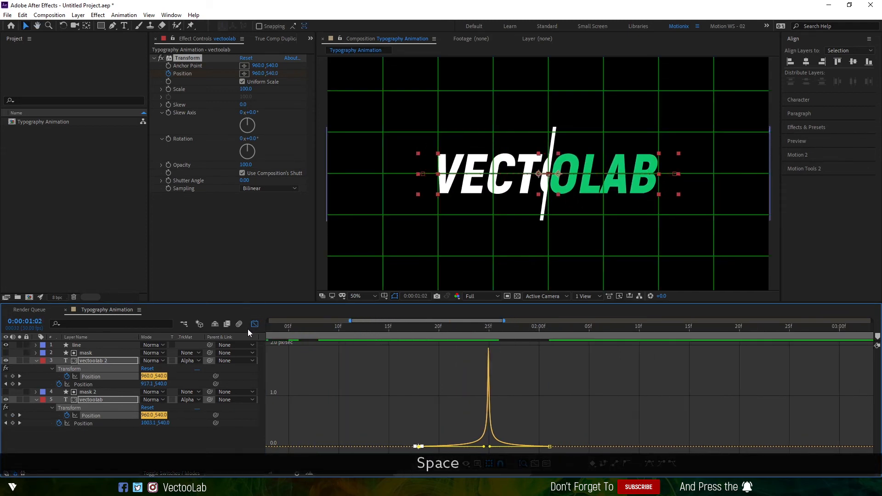
left_click(254, 325)
key("space")
scroll(427, 377, "down", 3)
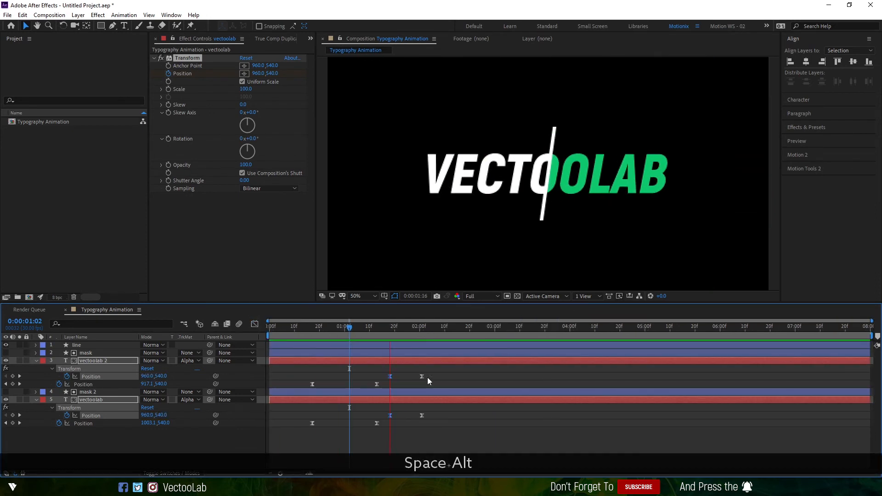
key("alt+space")
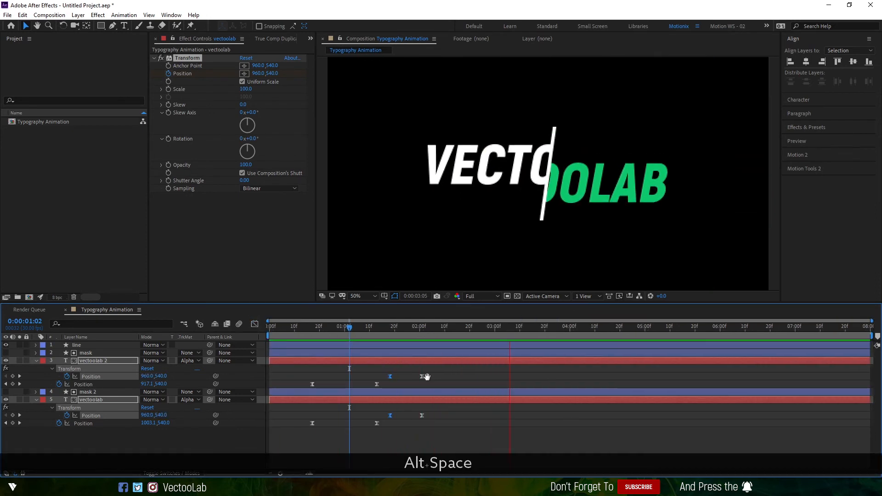
left_click_drag(357, 333, 236, 330)
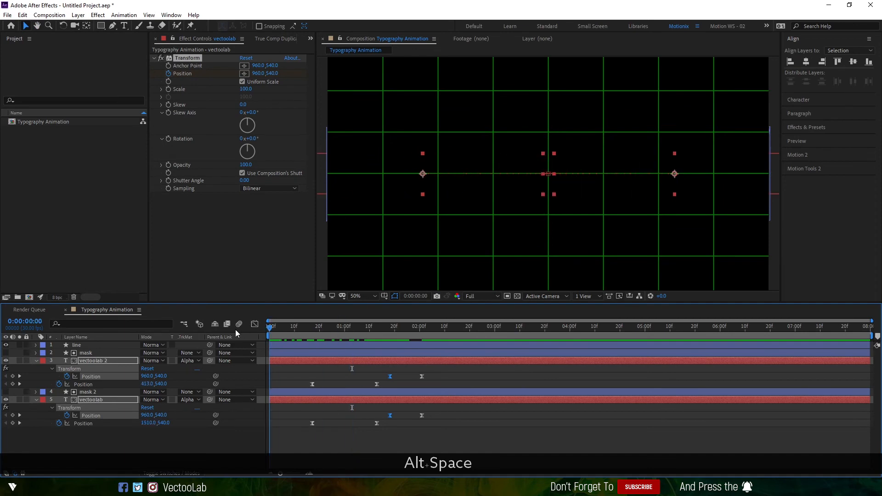
key("space")
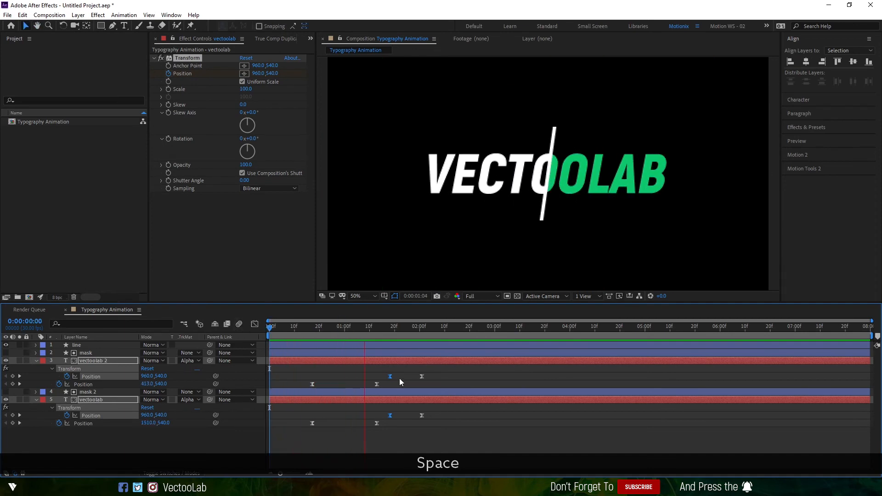
key("space")
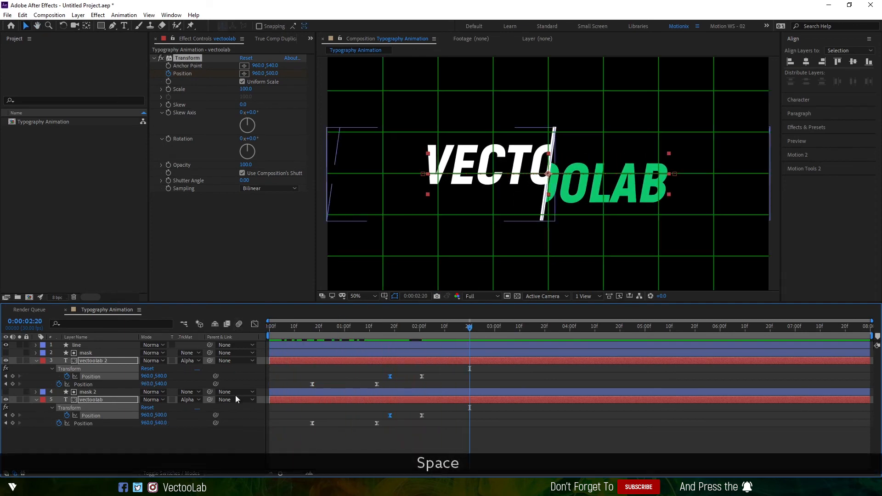
Step: Collapse the vectoolab 2 and vectoolab layers and deselect all layers
left_click(37, 360)
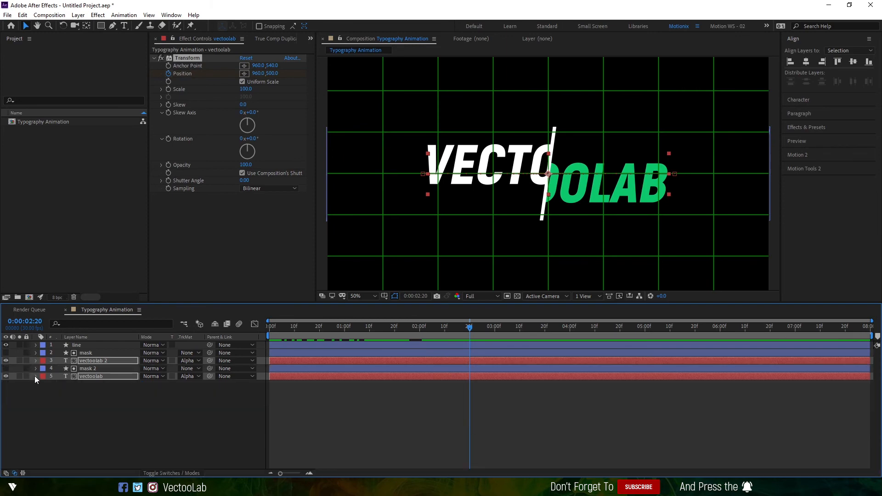
left_click(35, 376)
left_click(122, 405)
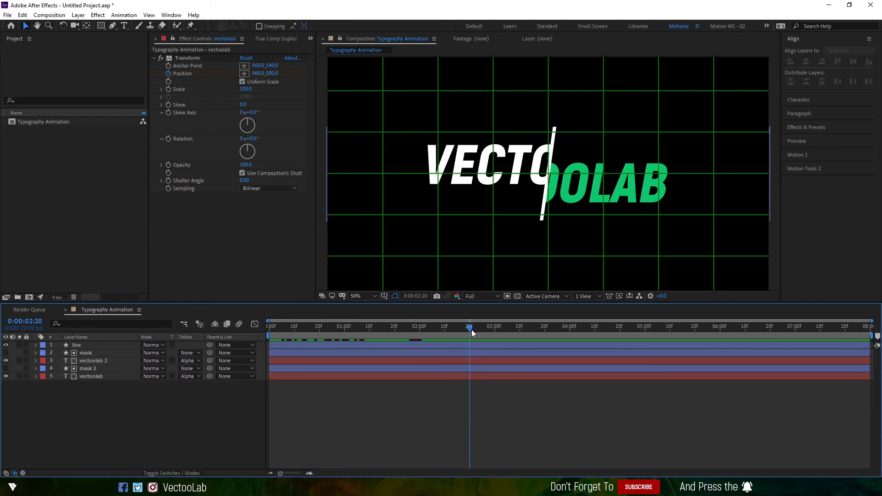
Step: Examine the keyframes of all layers from the first frame to 0:00:02:04 and collapse the layers again
left_click_drag(471, 329, 262, 341)
left_click_drag(113, 412, 91, 324)
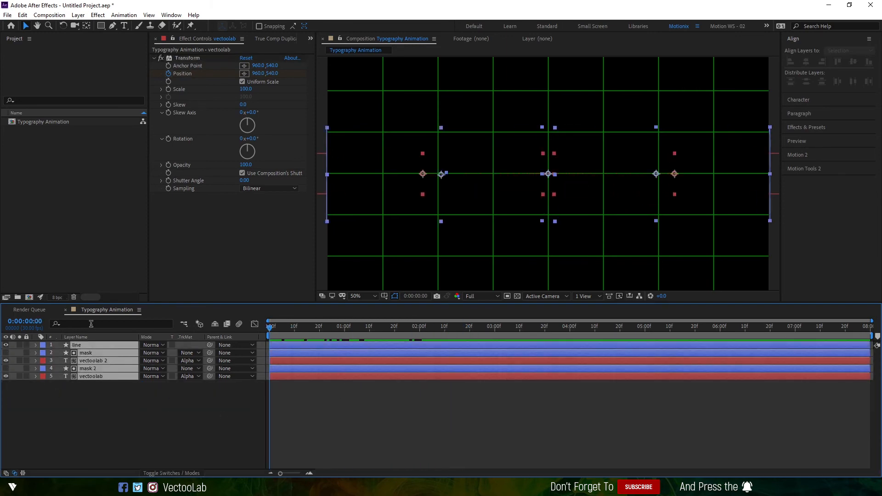
key("u")
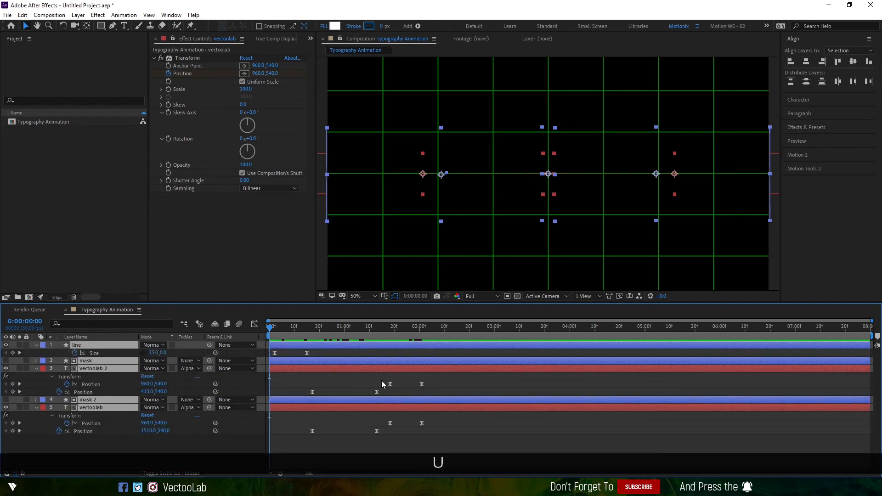
left_click_drag(271, 329, 430, 340)
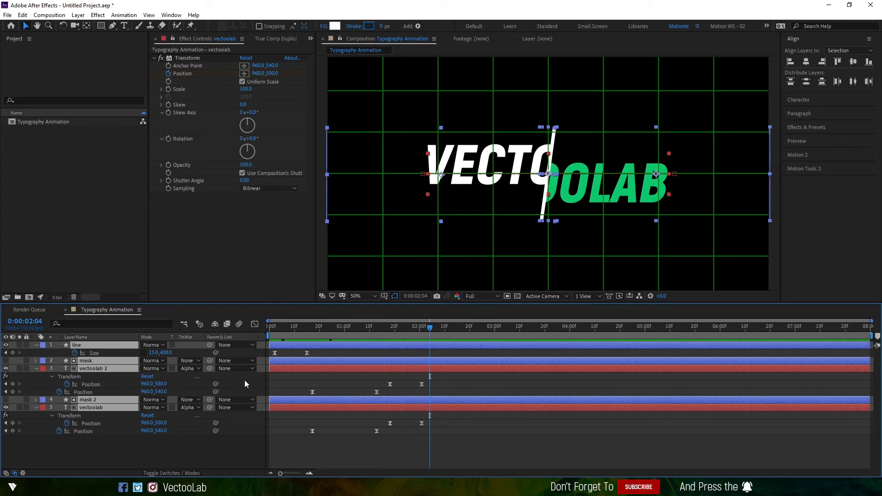
key("u")
left_click(114, 422)
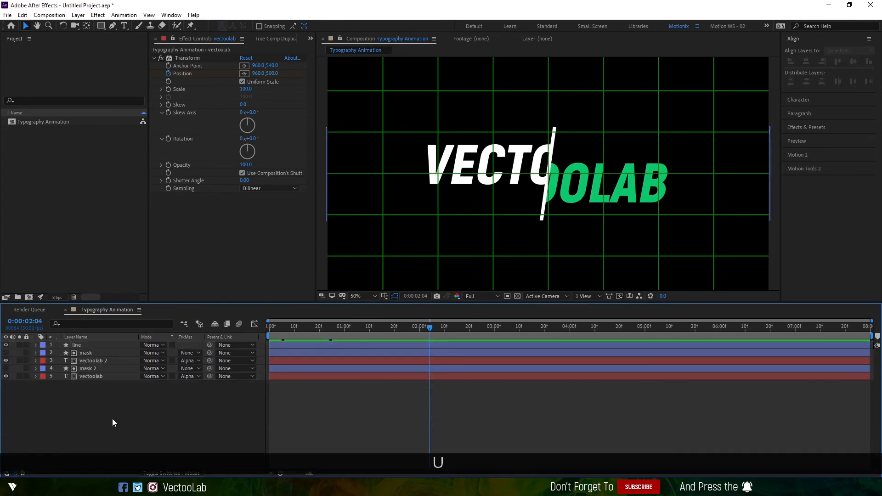
Step: Hide the grid overlay and add a dark blue composition-sized solid named BG beneath all other layers
left_click(385, 296)
left_click(401, 317)
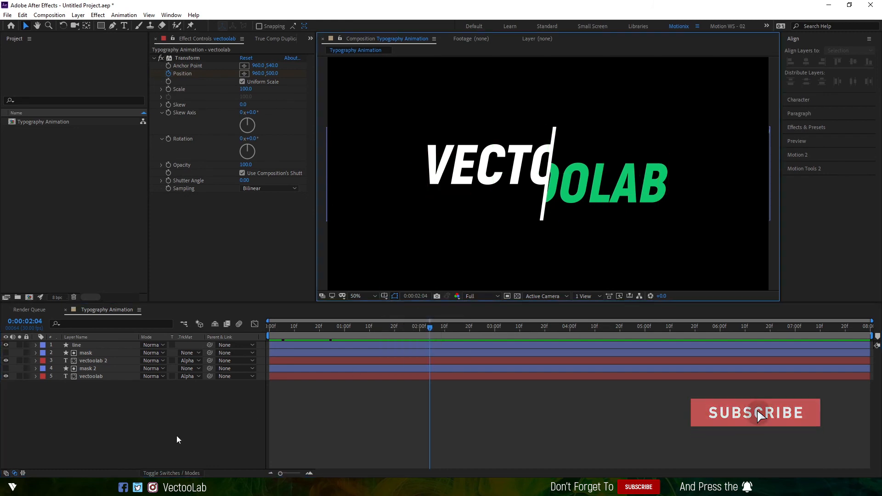
right_click(100, 426)
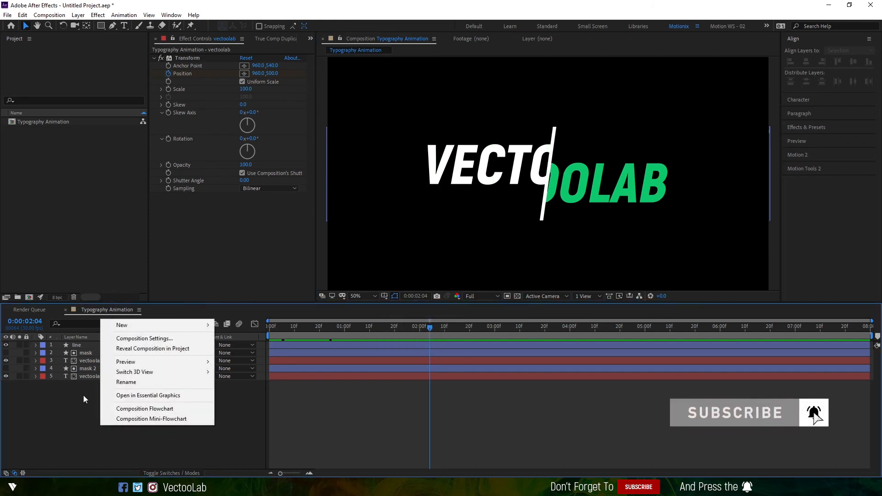
mouse_move(141, 326)
left_click(247, 347)
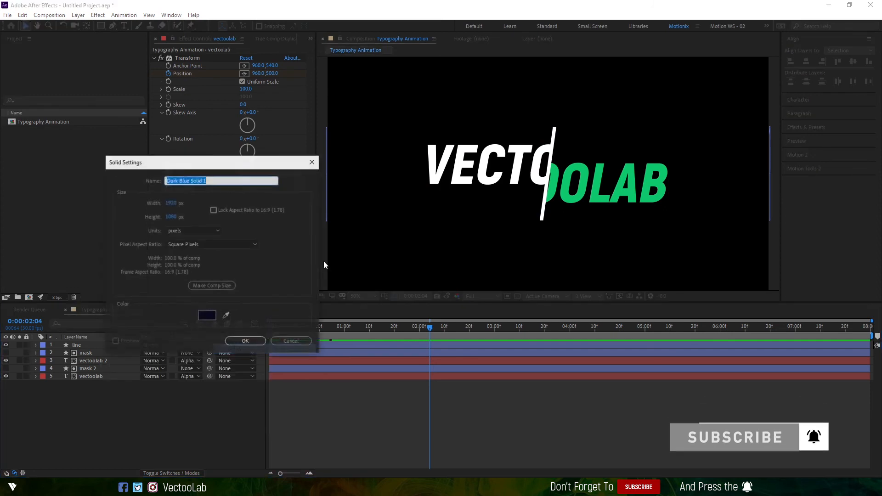
type("BG")
key("Return")
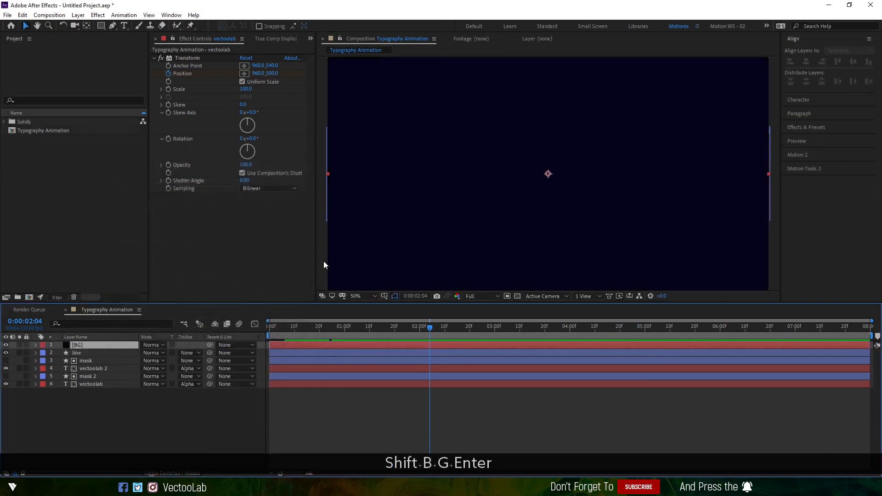
left_click_drag(93, 343, 96, 394)
left_click(131, 418)
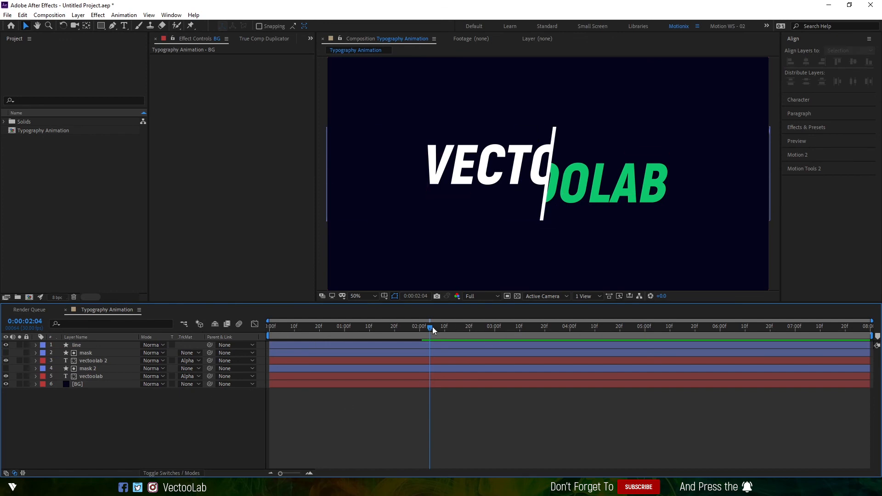
Step: Preview the text animation over the new background from the first frame
left_click_drag(431, 327, 255, 328)
key("space")
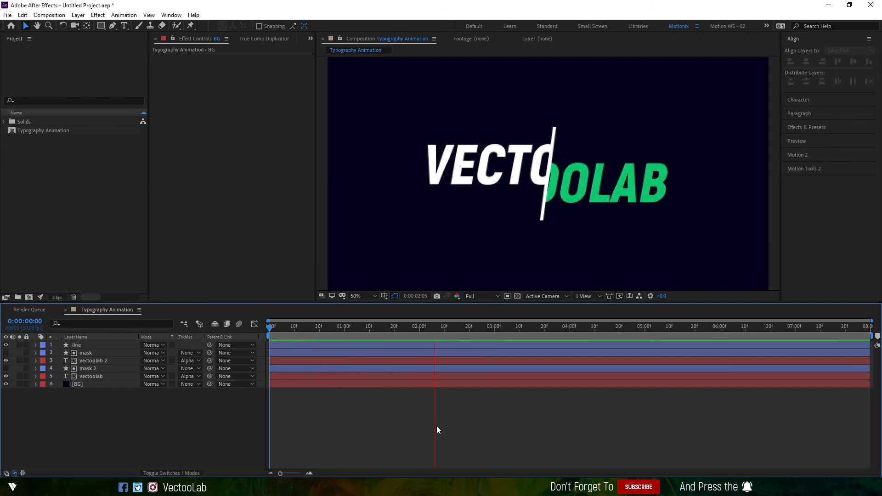
key("space")
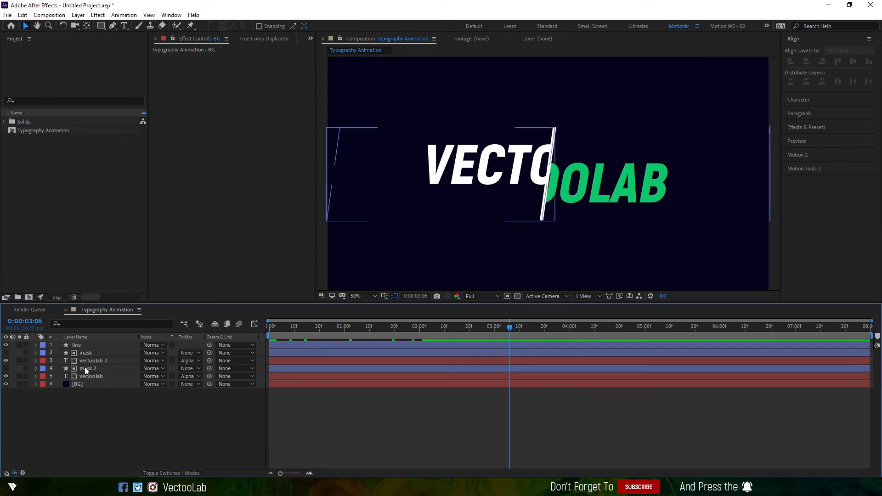
Step: Try replacing the green vectoolab 2 layer's text with MASHPRO and undo the text edit
left_click(83, 352)
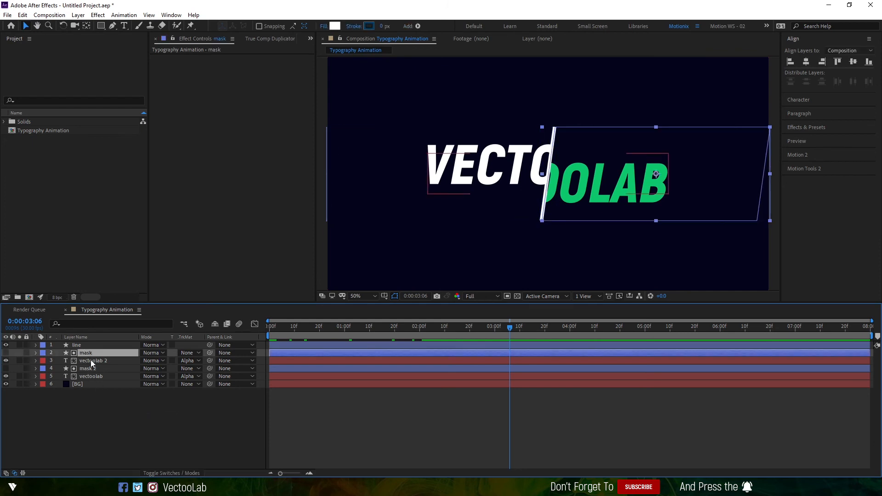
left_click(90, 361)
left_click(35, 361)
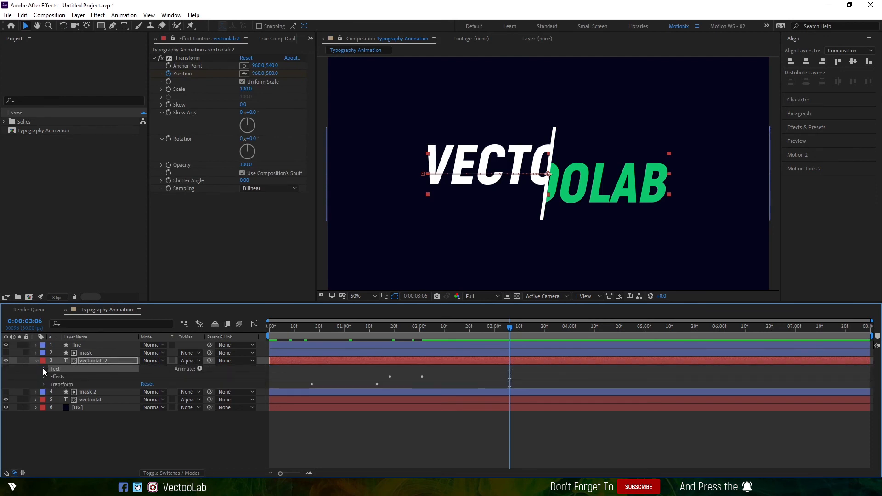
left_click(43, 369)
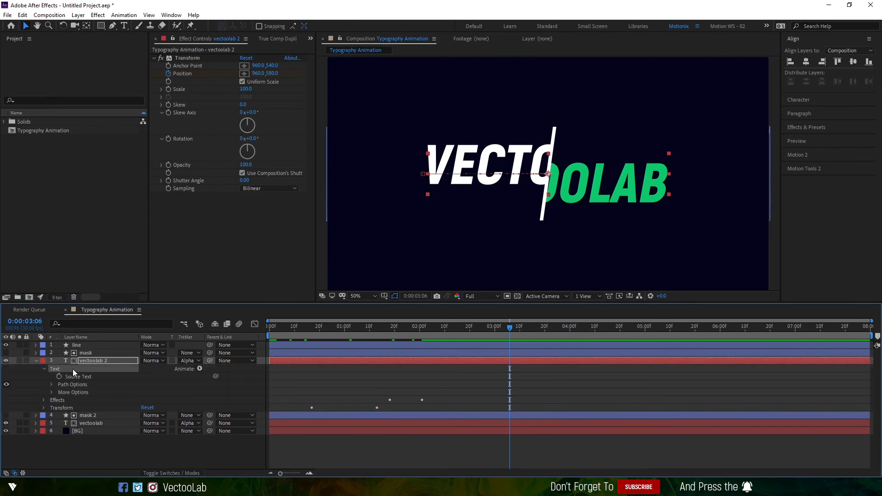
left_click(36, 361)
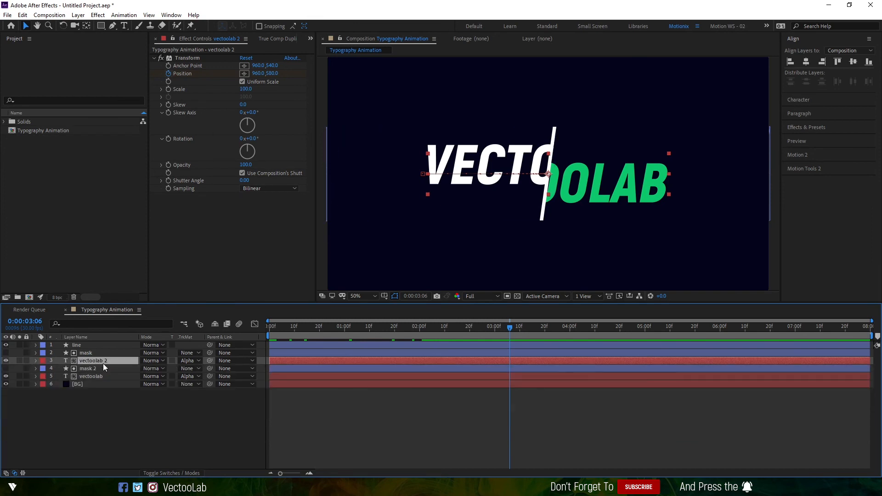
left_click(124, 26)
double_click(498, 166)
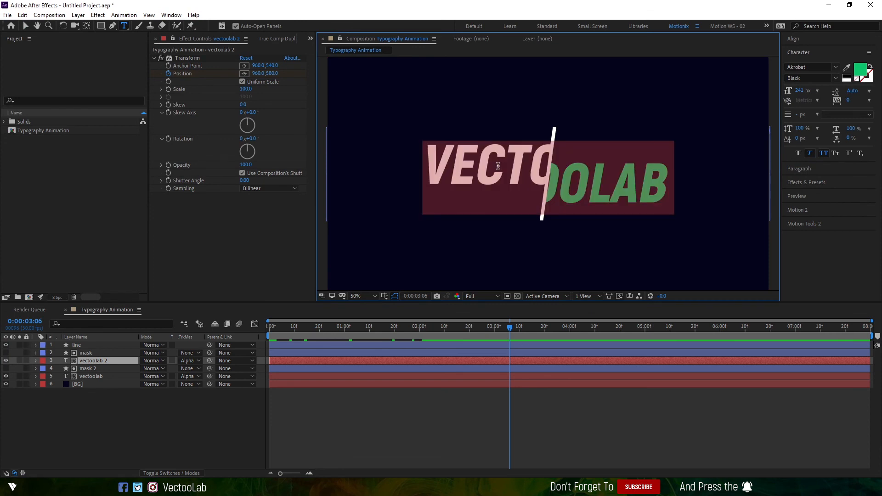
type("mash")
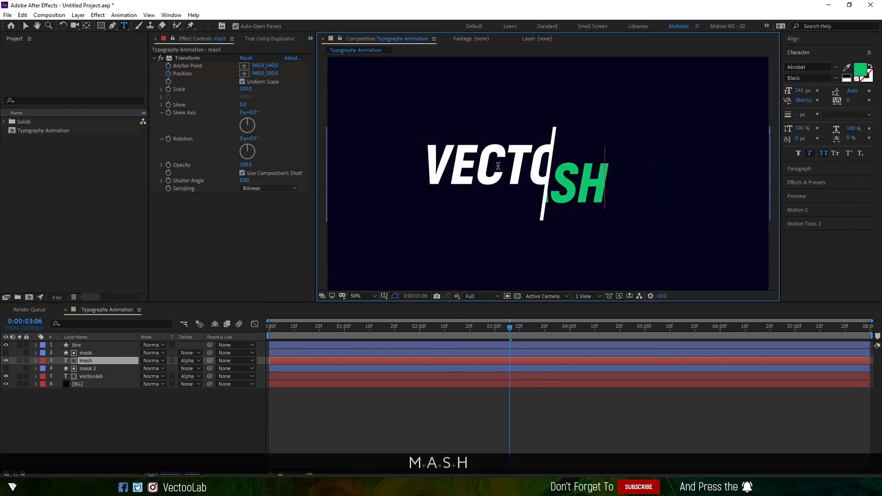
type("pro")
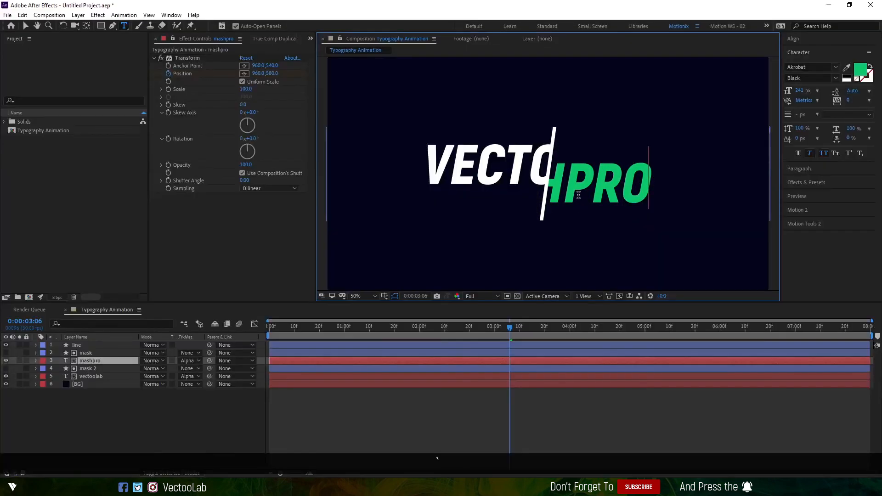
key("ctrl+z")
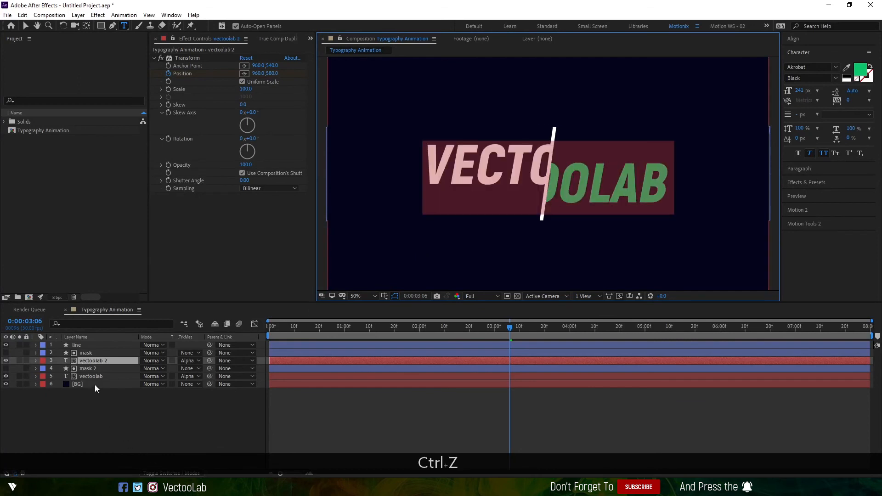
left_click(116, 409)
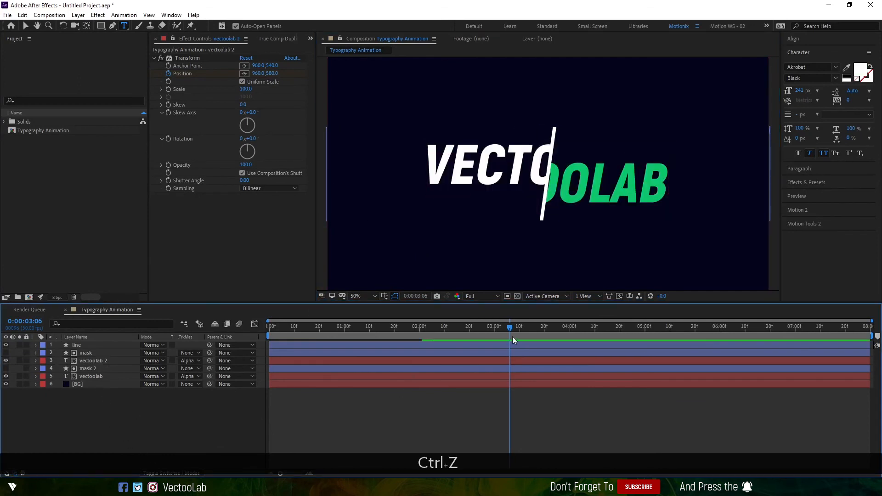
Step: Link the vectoolab layer's Source Text to the Source Text of vectoolab 2 and collapse the vectoolab 2 layer
mouse_move(506, 326)
left_mouse_down()
mouse_move(490, 327)
mouse_move(502, 326)
left_mouse_up()
left_click(92, 361)
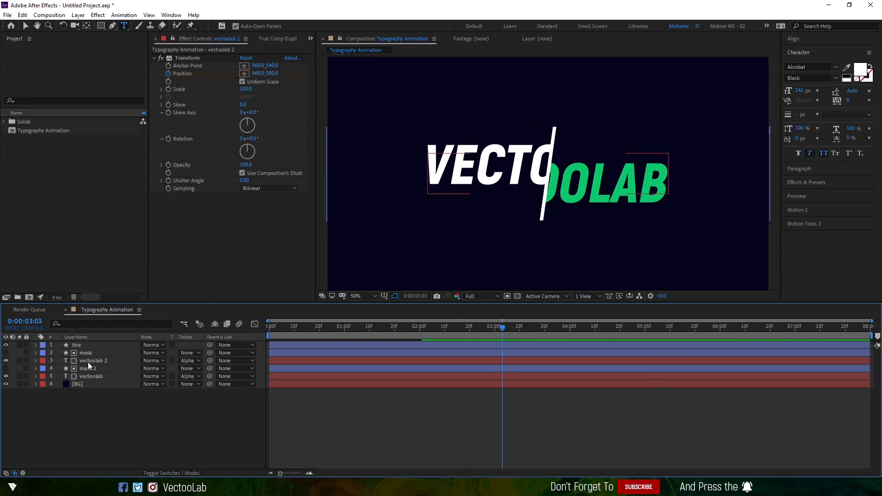
left_click(36, 361)
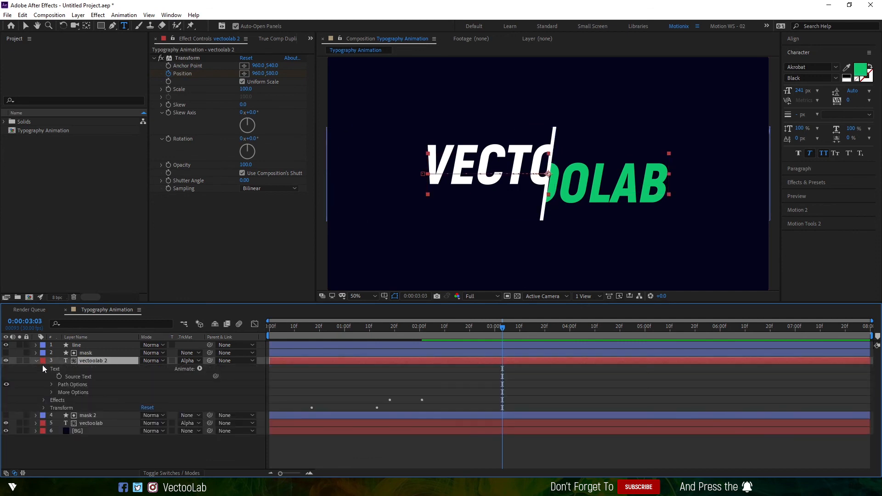
left_click(87, 378)
left_click(36, 424)
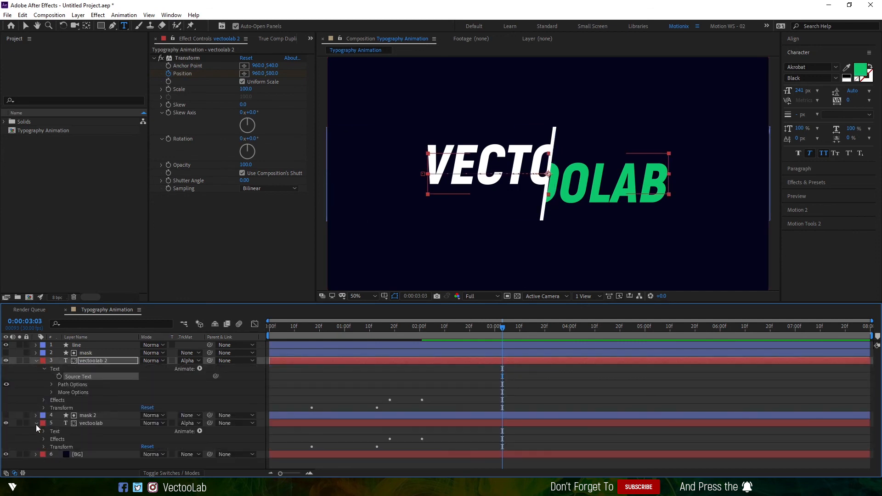
left_click(96, 423)
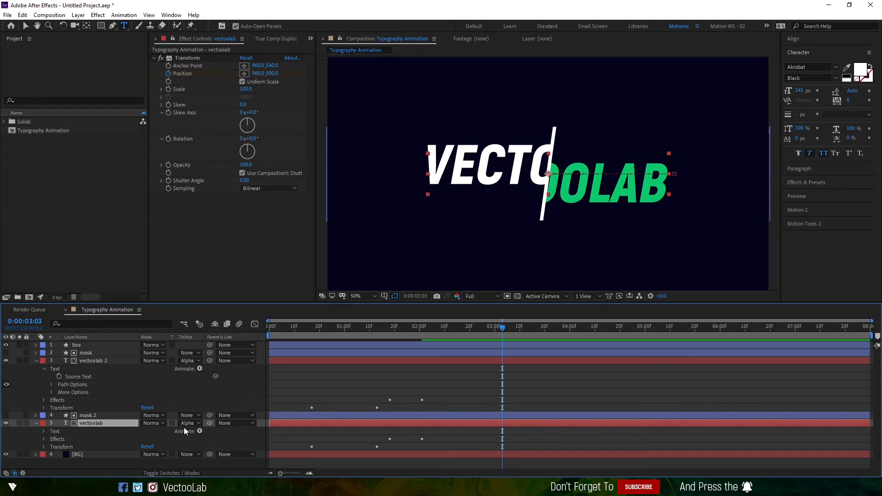
left_click(43, 432)
left_click(87, 438)
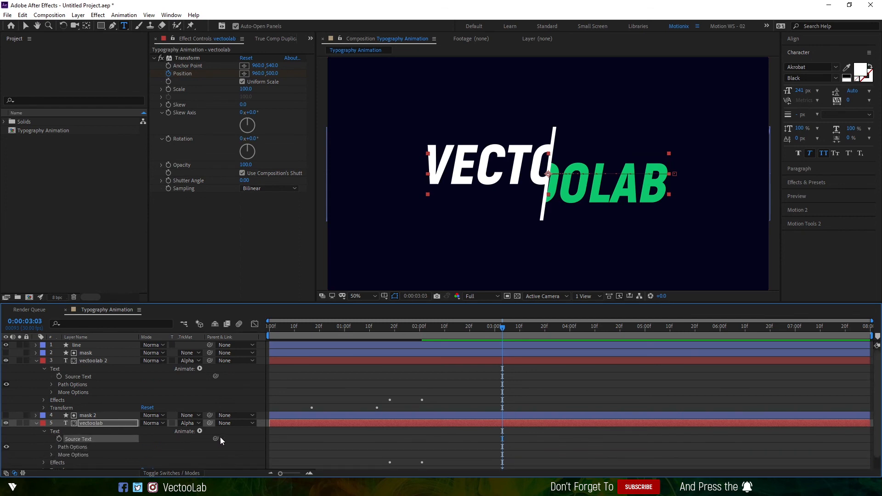
left_click_drag(213, 437, 87, 377)
left_click(35, 361)
Step: Replace the vectoolab 2 layer's text with MASHPRO and preview the linked animation from the first frame
left_click(102, 362)
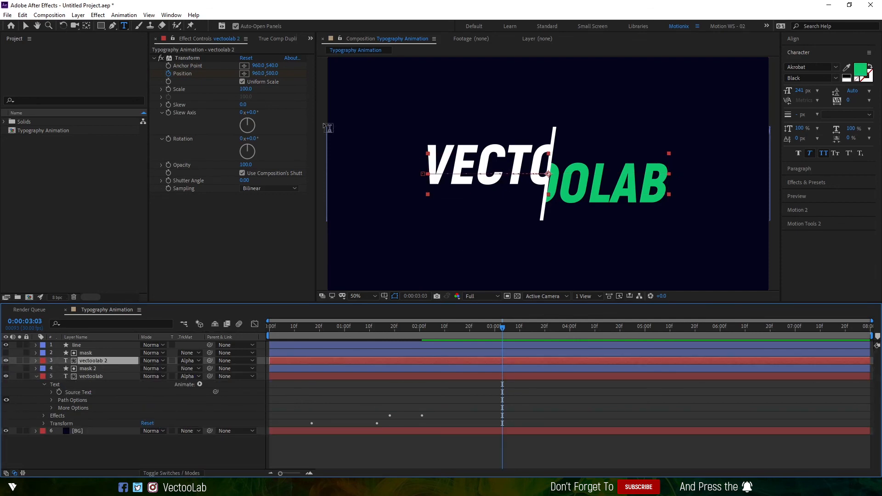
double_click(508, 162)
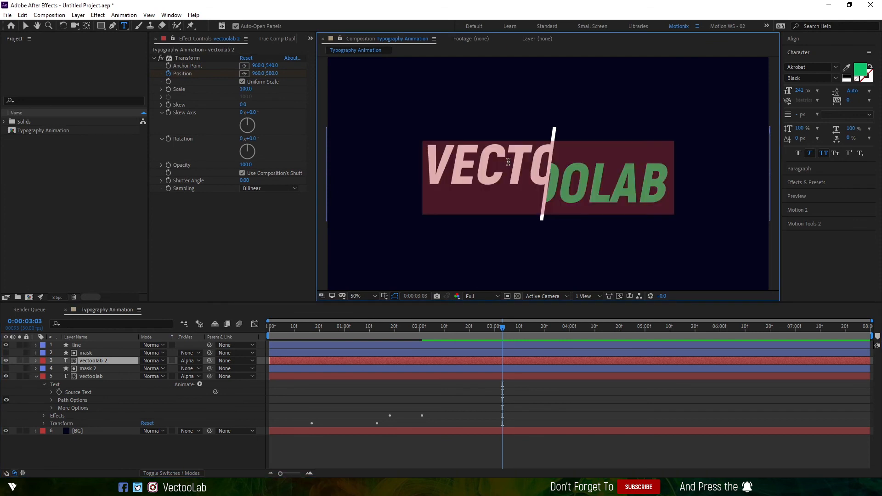
type("MASH")
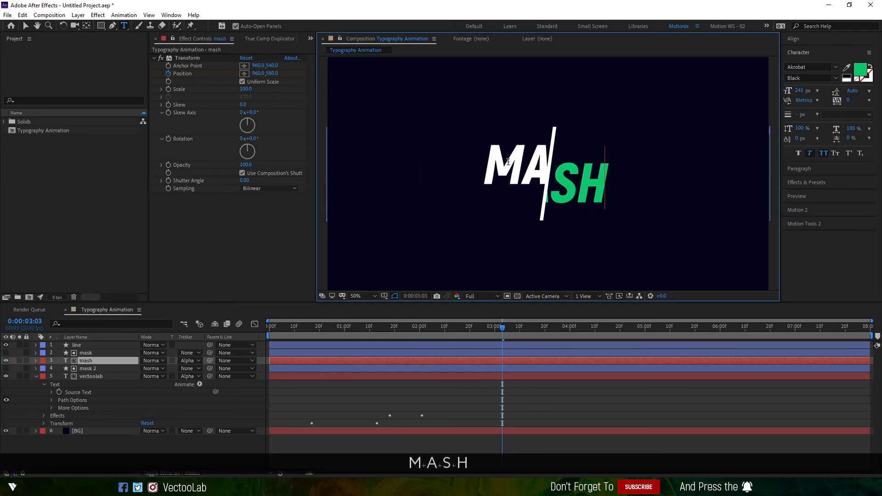
type("PRO")
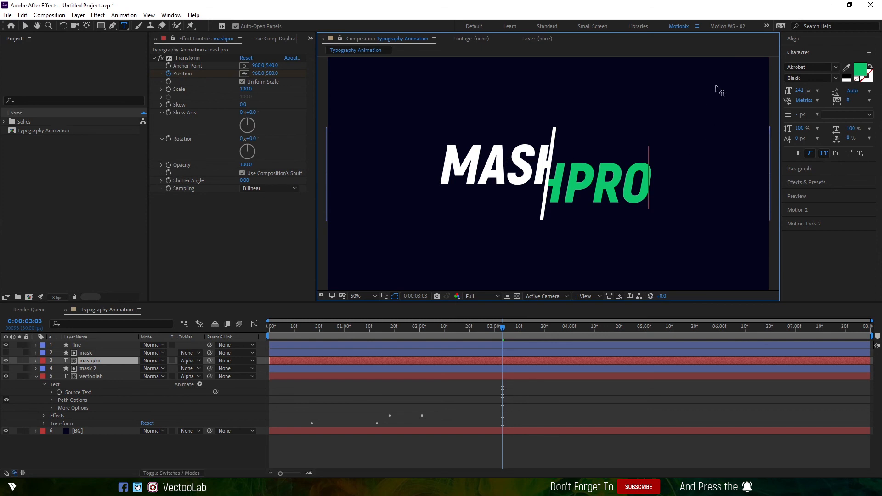
left_click_drag(503, 331, 265, 327)
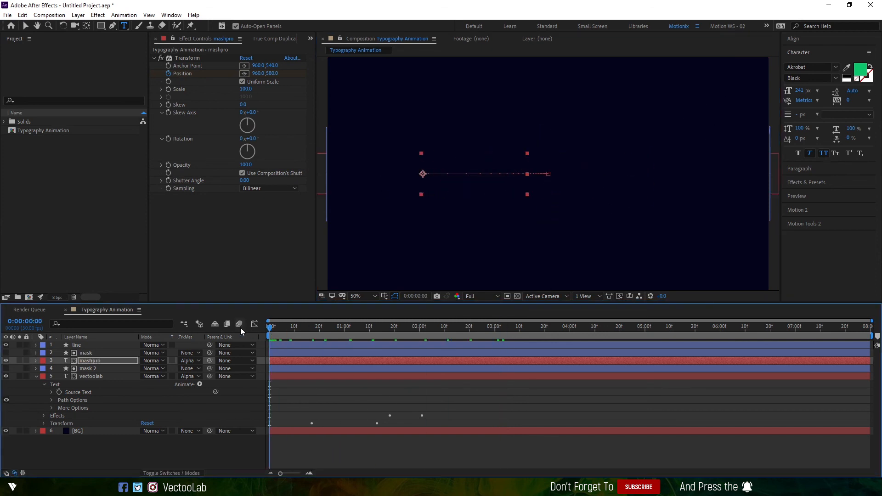
key("space")
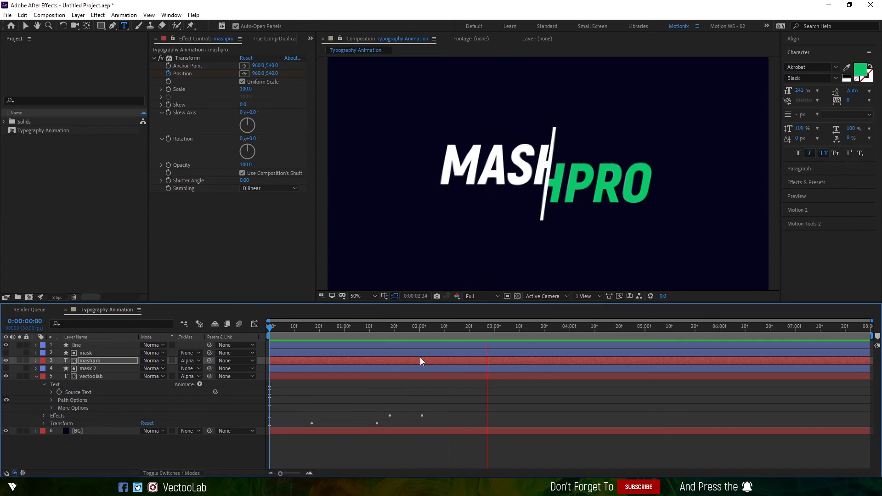
key("space")
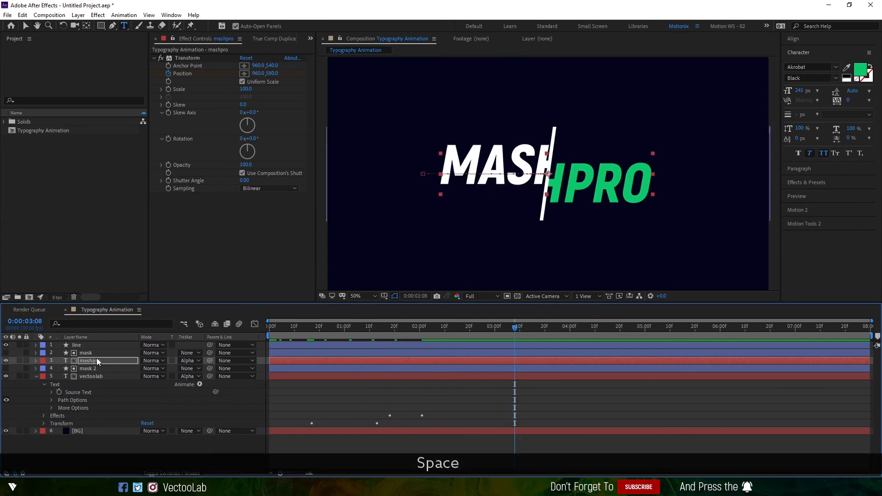
Step: Change the MASHPRO text to WHATEVER and preview the animation from 0:00:00:02
double_click(520, 156)
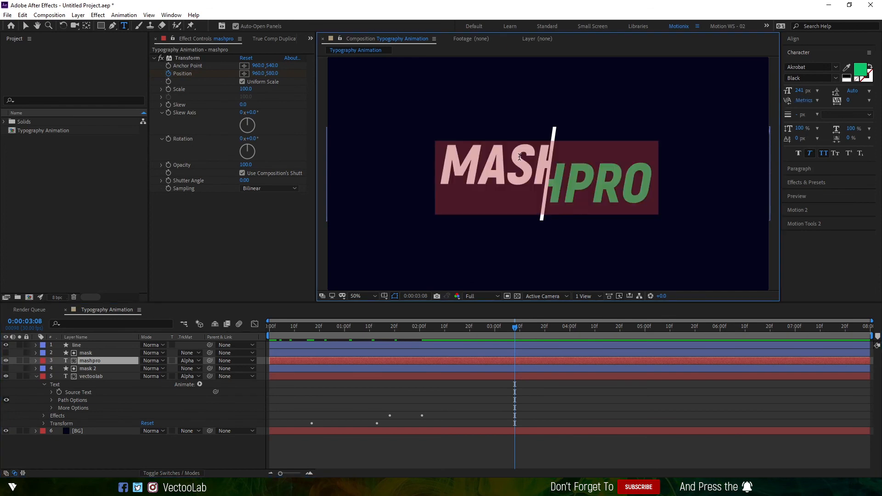
type("wha")
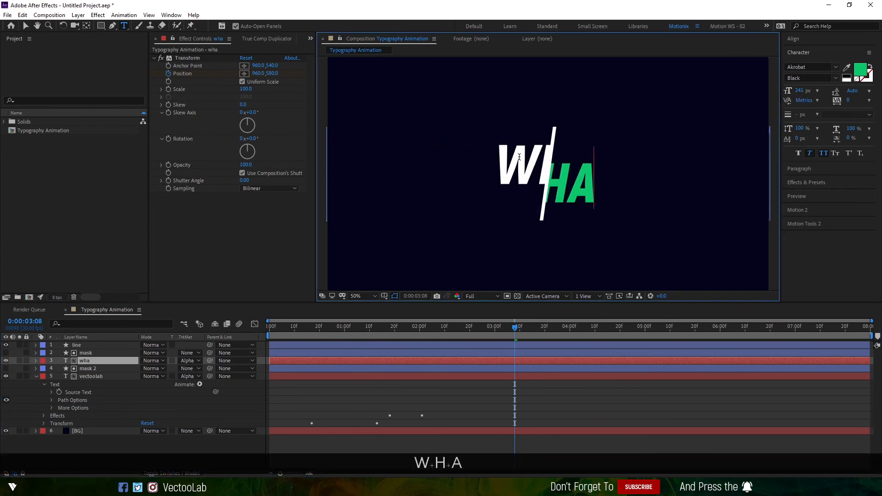
type("tever")
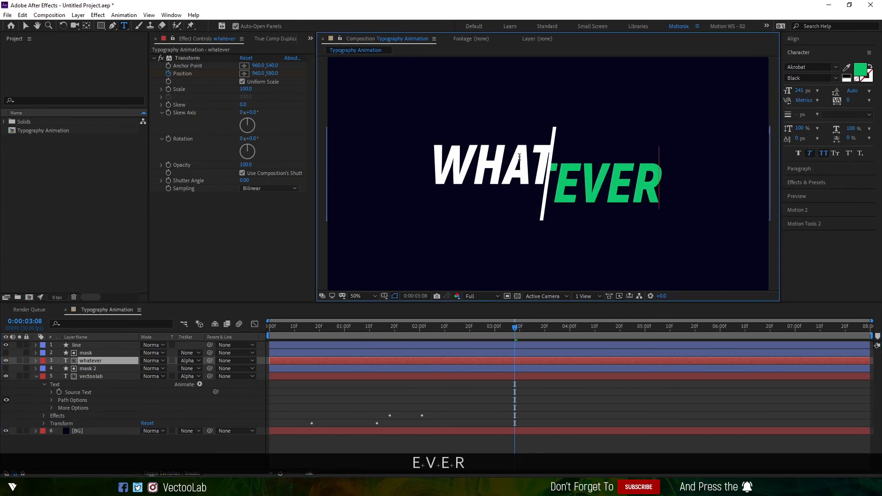
left_click_drag(514, 328, 274, 316)
key("space")
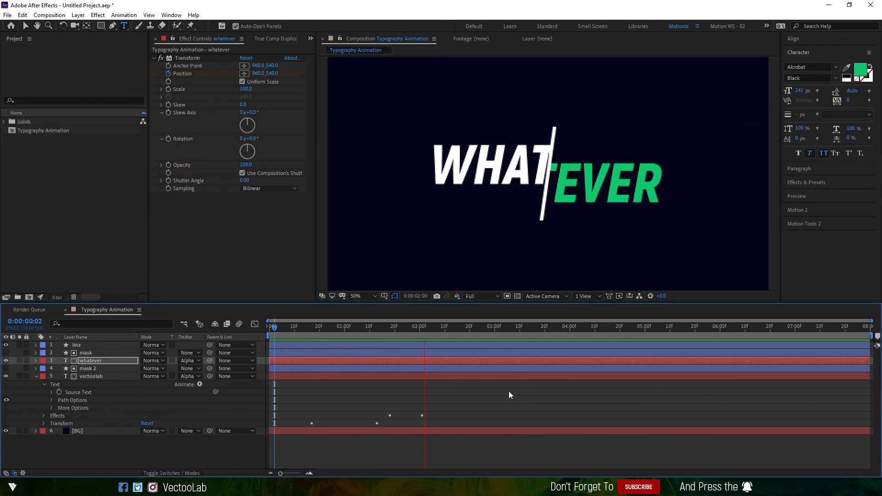
key("space")
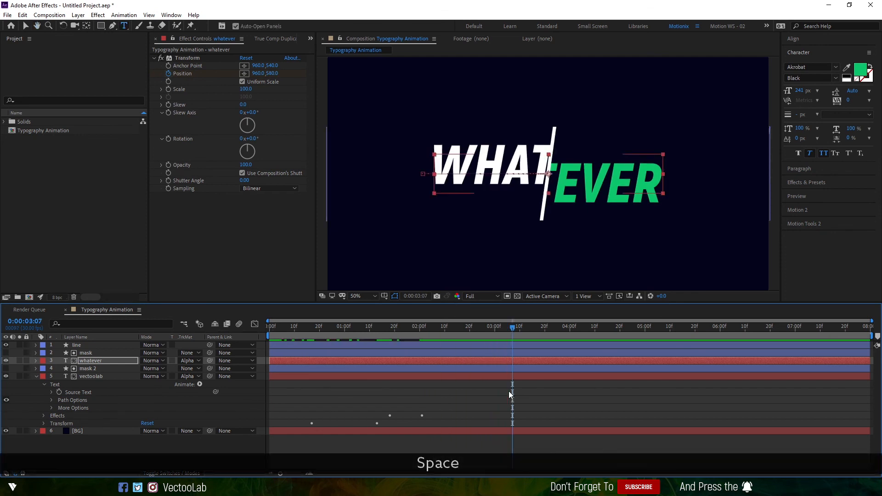
Step: Replace the WHATEVER text with VECTOOLAB
double_click(517, 157)
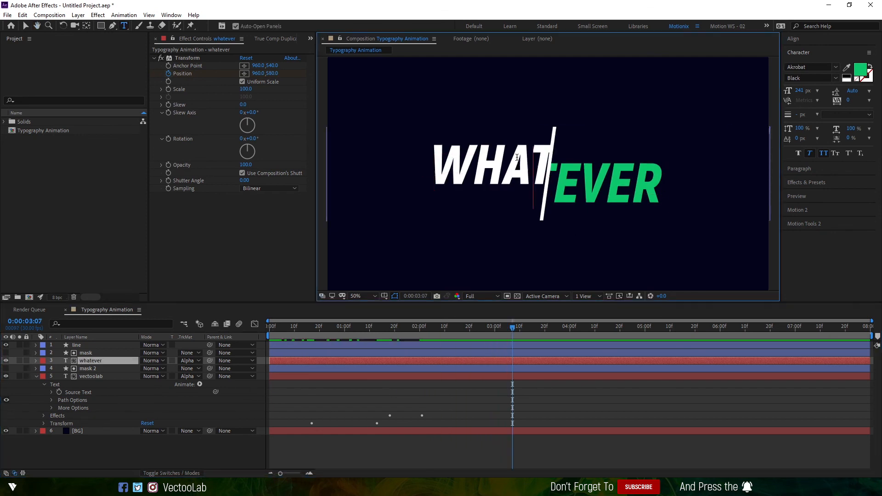
type("VECT")
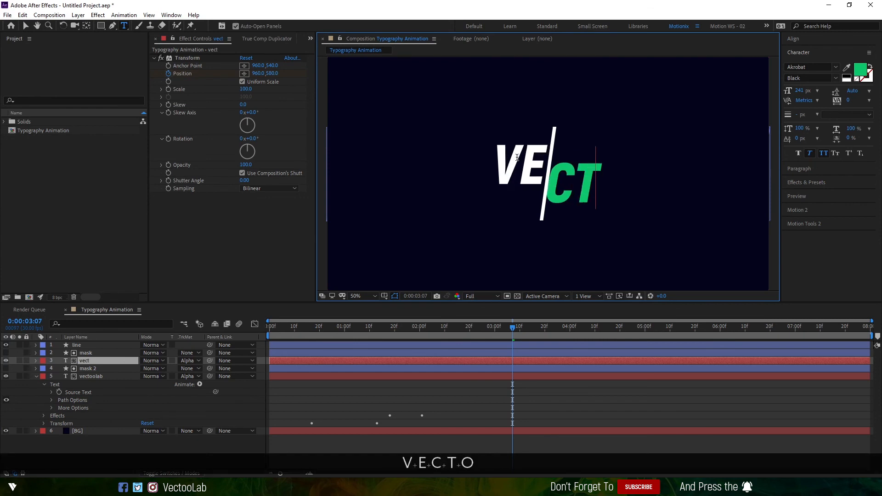
type("OOLAB")
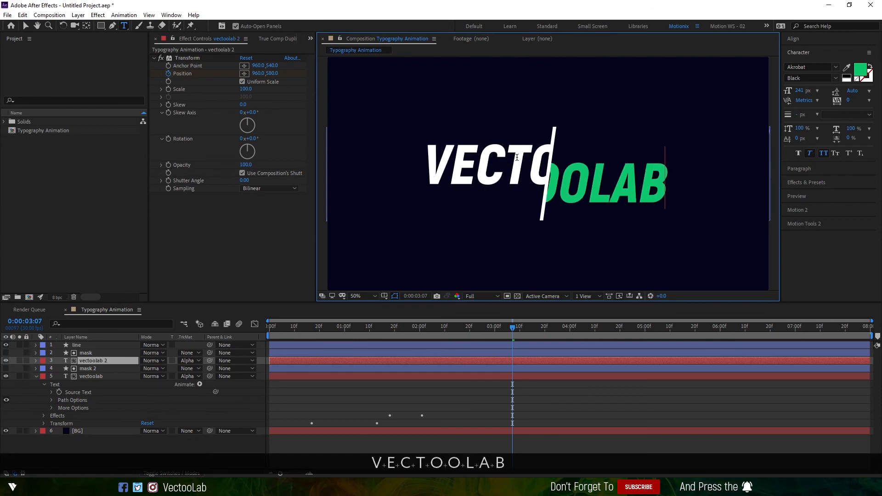
Step: Collapse the properties of all layers, deselect them and move the current time to 0:00:03:25
left_click_drag(126, 448, 94, 318)
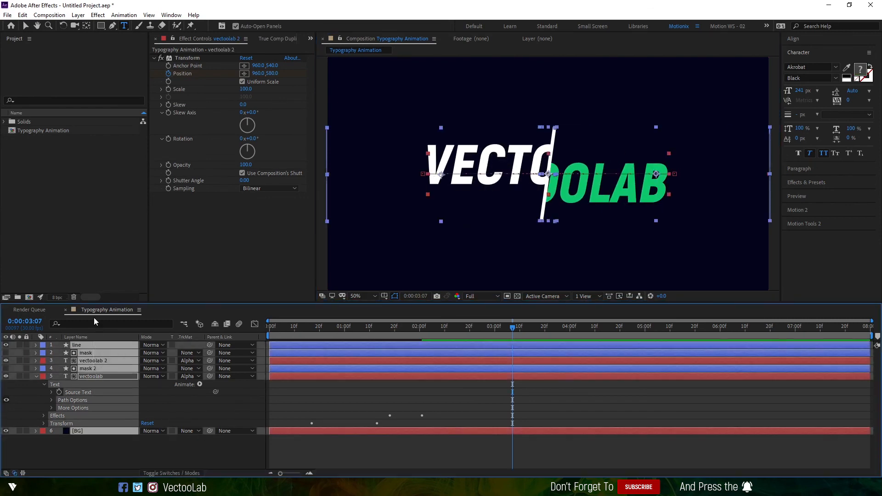
key("u")
key("u")
left_click(144, 419)
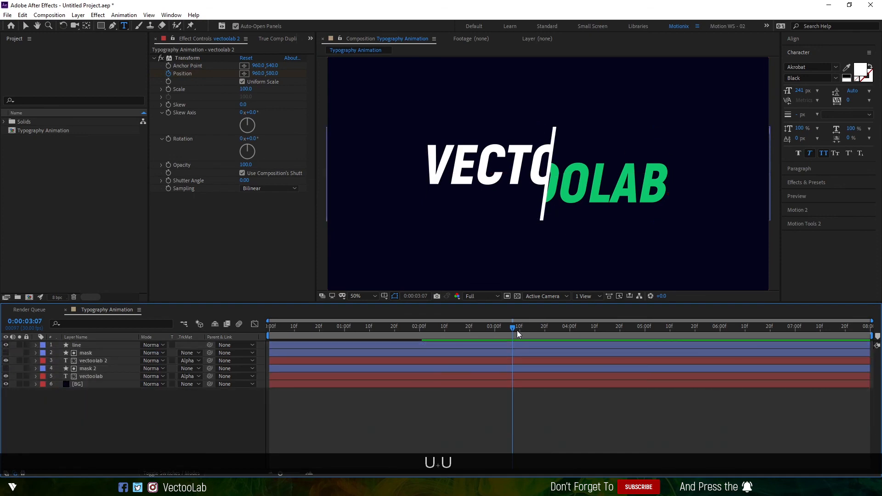
left_click_drag(518, 333, 556, 340)
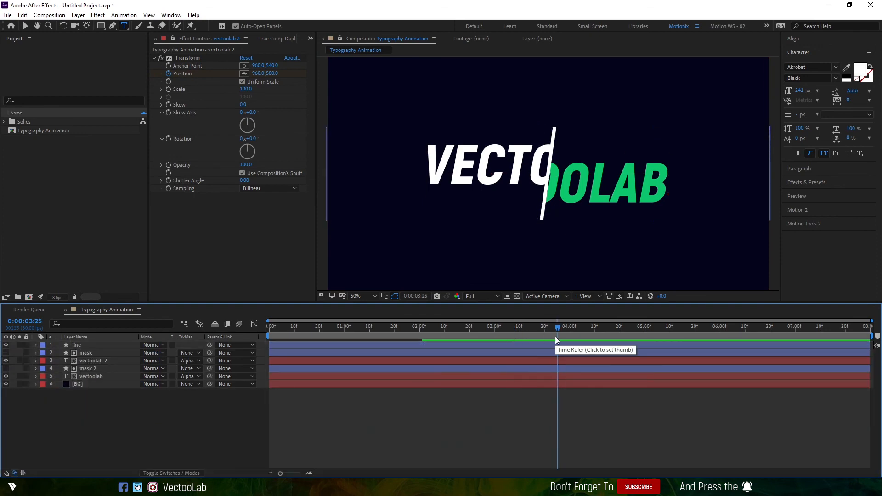